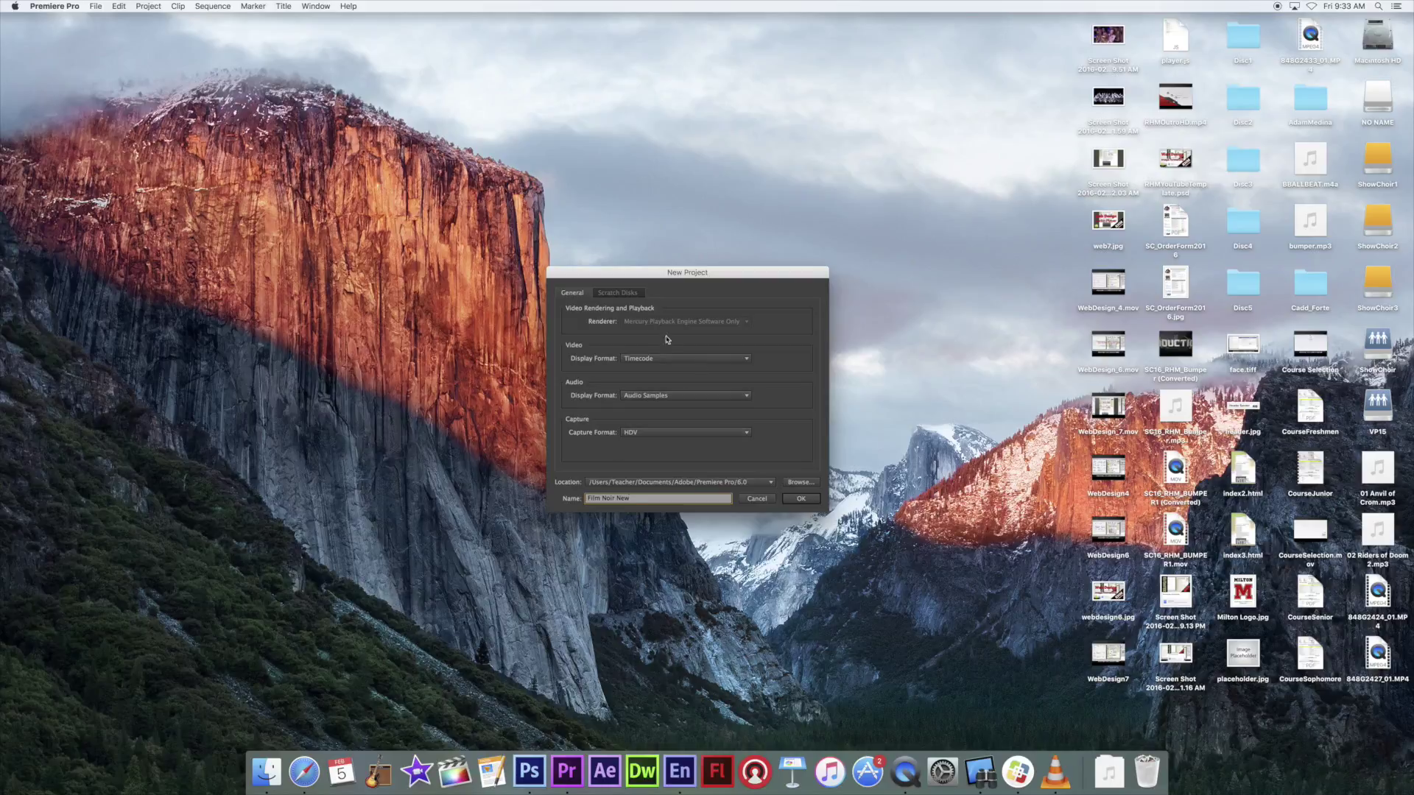
# Create the Film Noir New project with an HDV 1080p24 sequence named "Interogation".
pyautogui.click(792, 499)
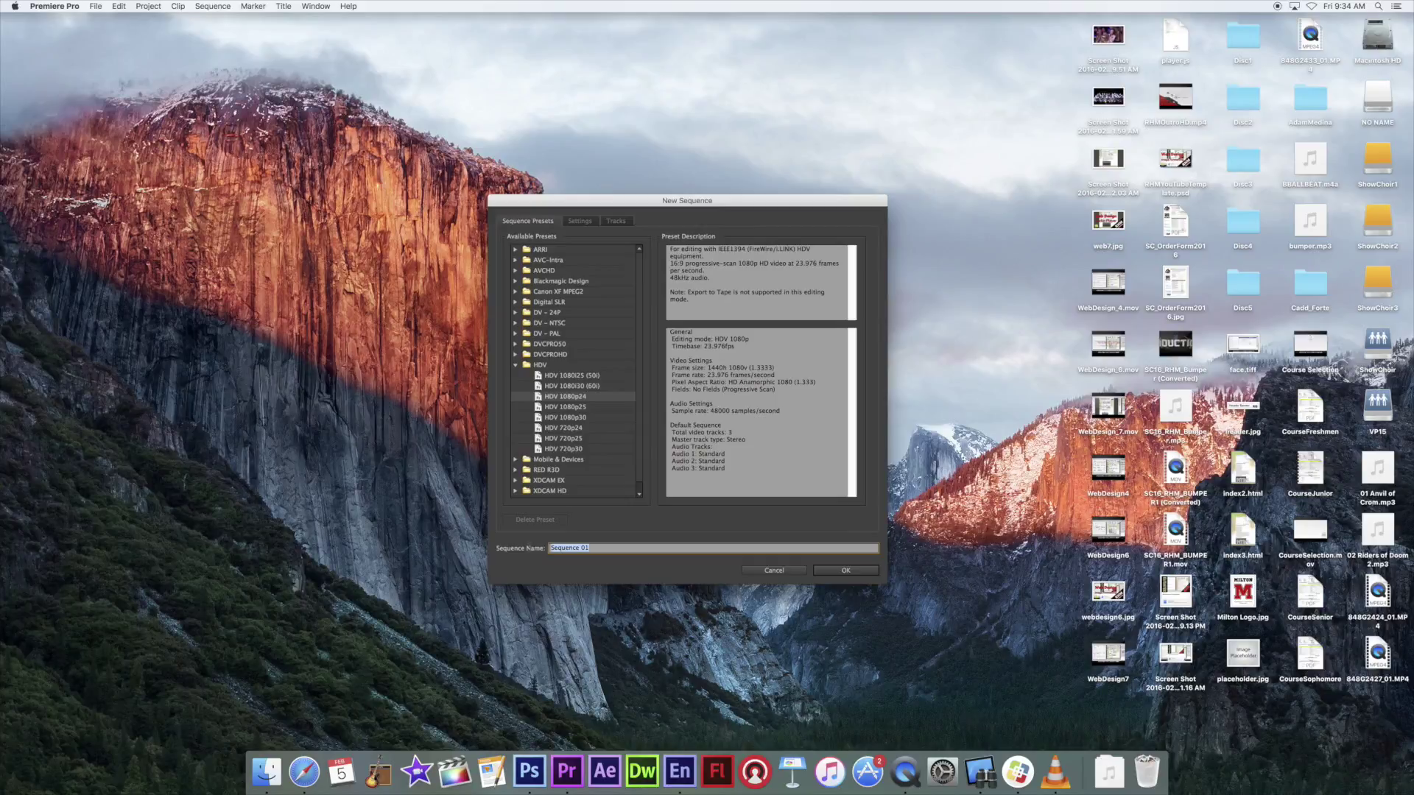
pyautogui.write('Interogation')
pyautogui.click(567, 548)
pyautogui.press('BackSpace')
pyautogui.click(845, 573)
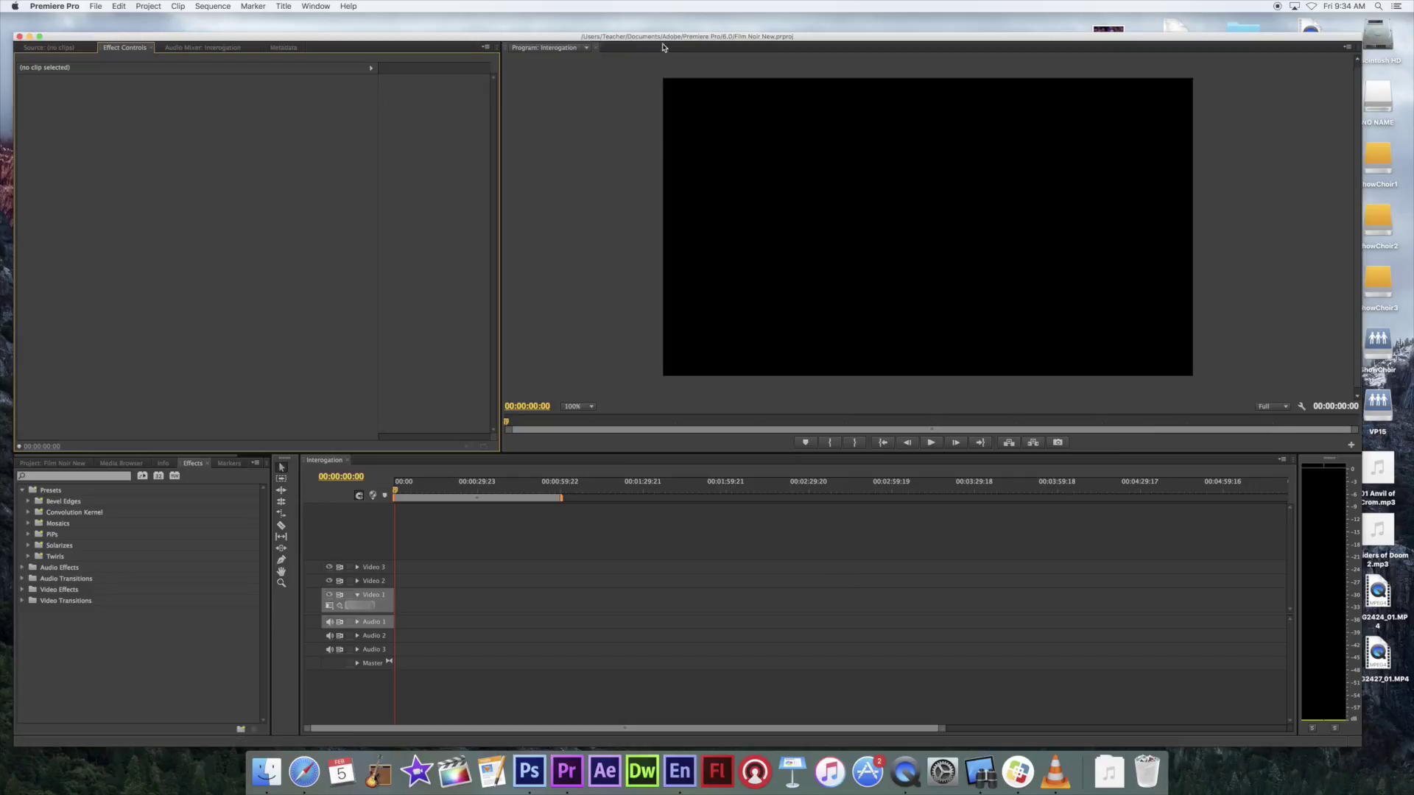
# Reposition and enlarge the editing window so that it fills the screen.
pyautogui.moveTo(663, 37); pyautogui.dragTo(650, 21)
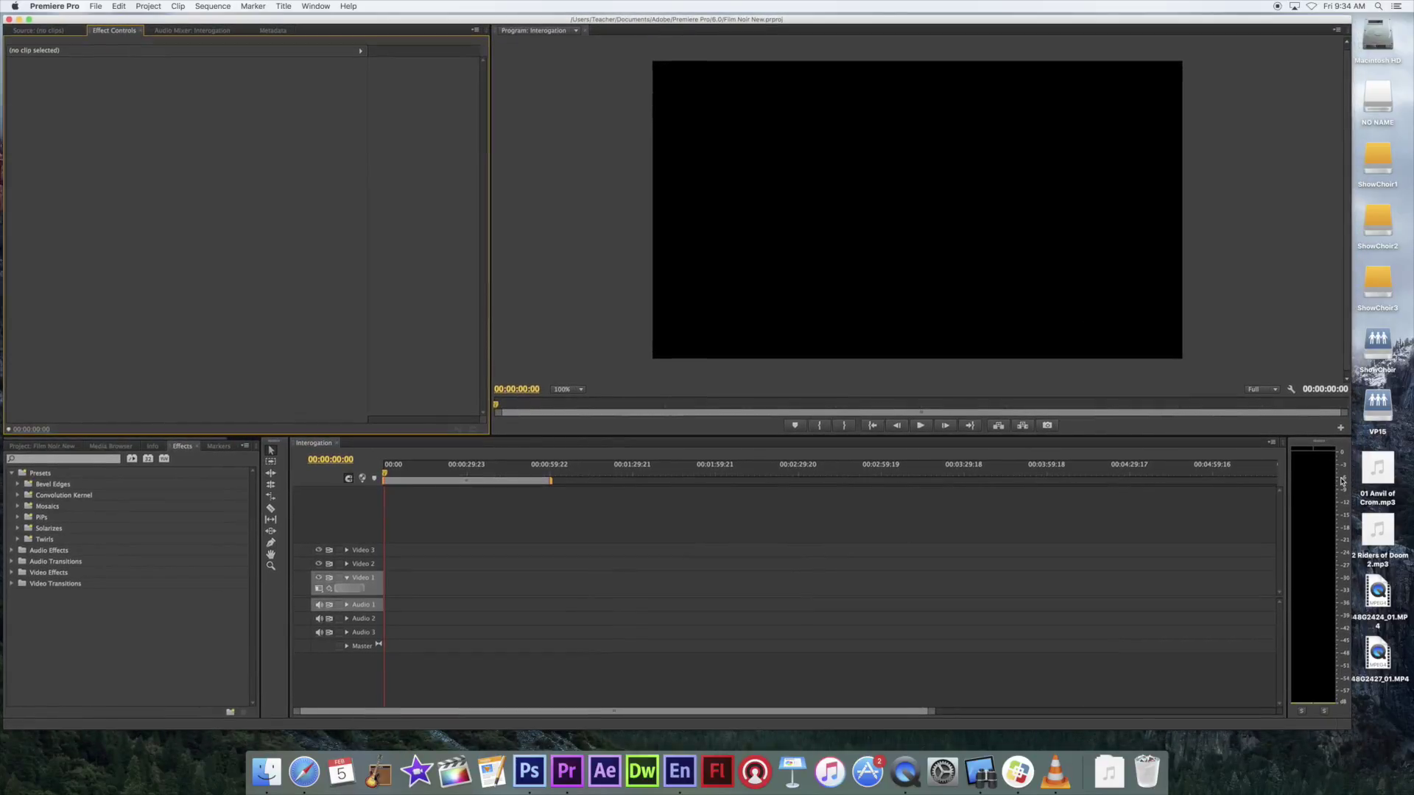
pyautogui.moveTo(1350, 729); pyautogui.dragTo(1413, 756)
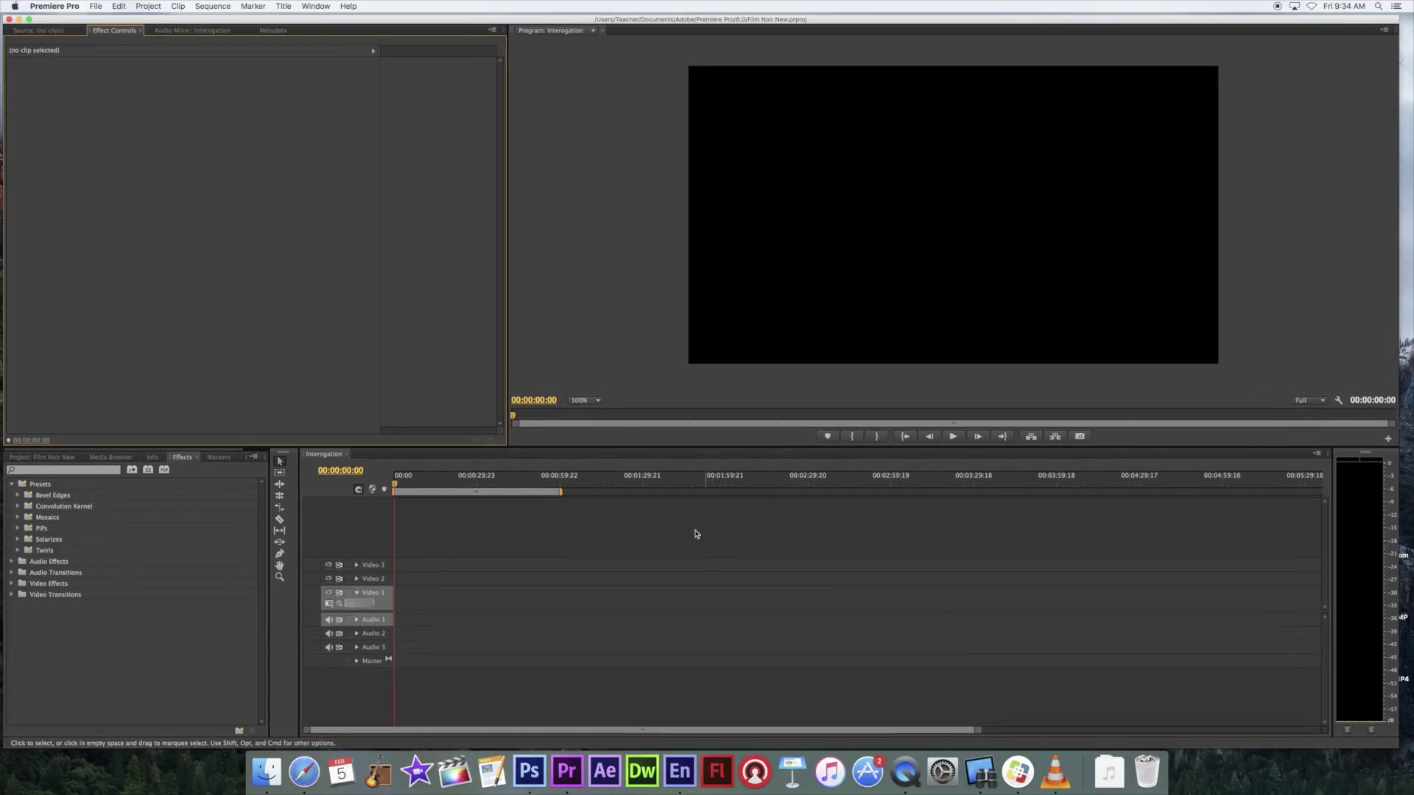
pyautogui.moveTo(298, 22); pyautogui.dragTo(301, 21)
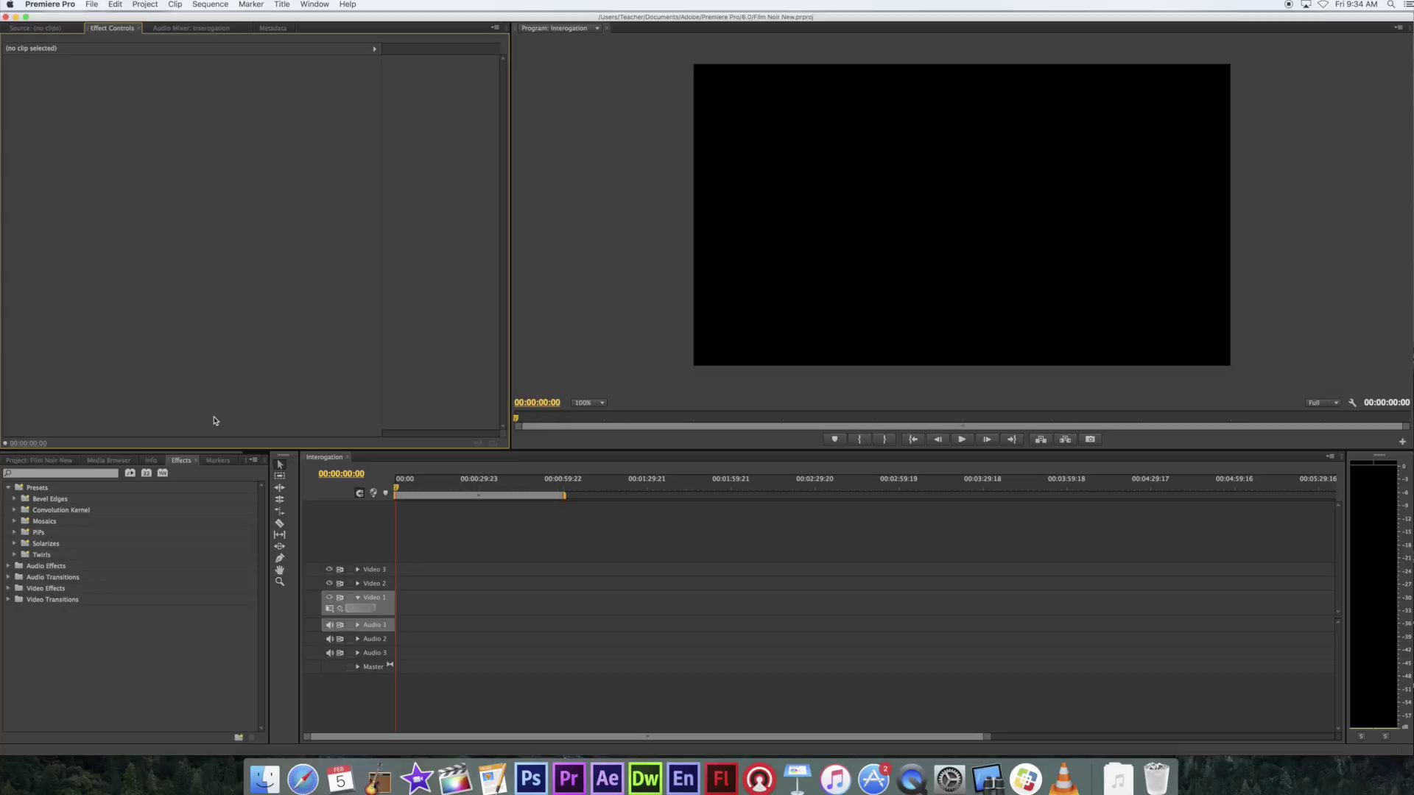
# Import 848G2427_01.MP4 from the desktop into the Film Noir New project, shifting the window to reach the file and back.
pyautogui.click(43, 462)
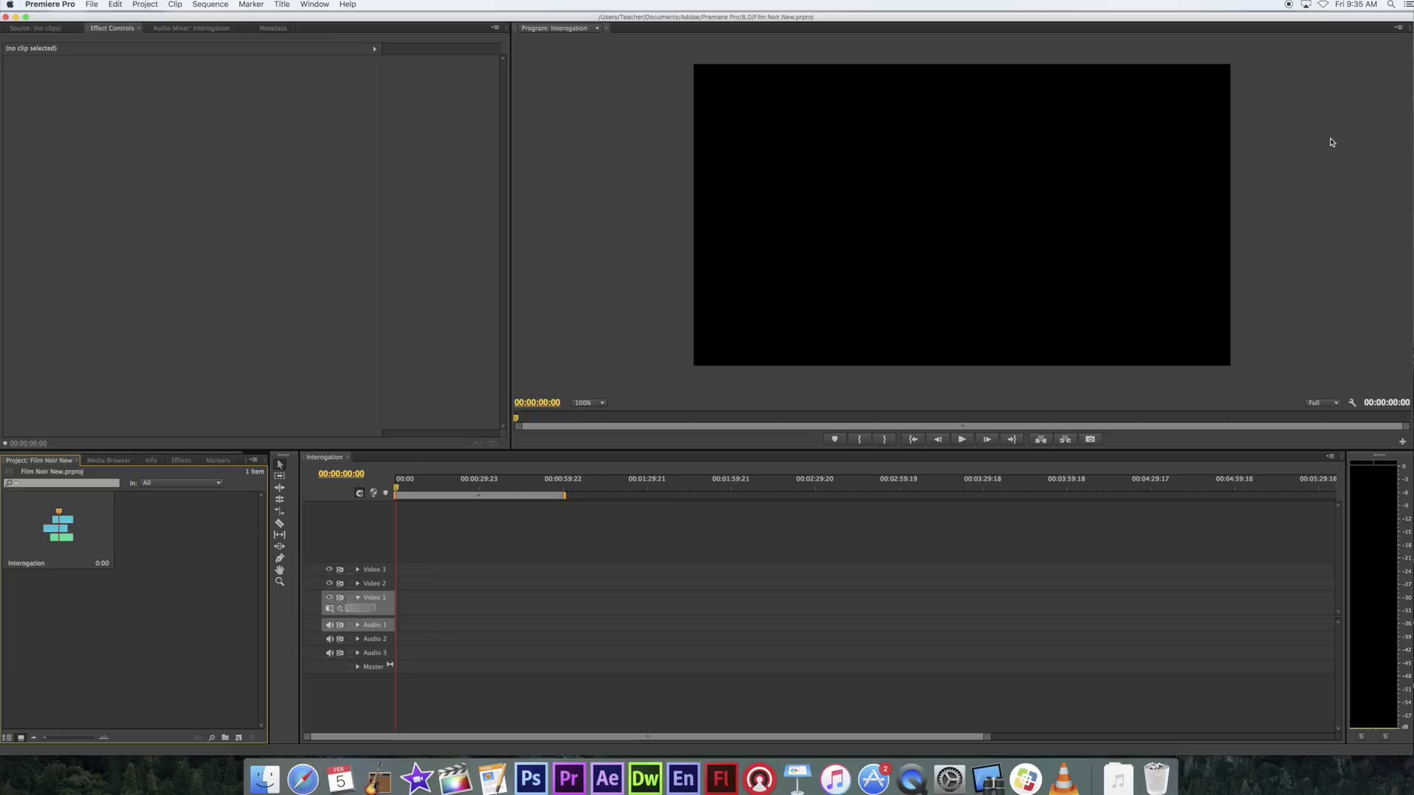
pyautogui.moveTo(1352, 22); pyautogui.dragTo(1325, 20)
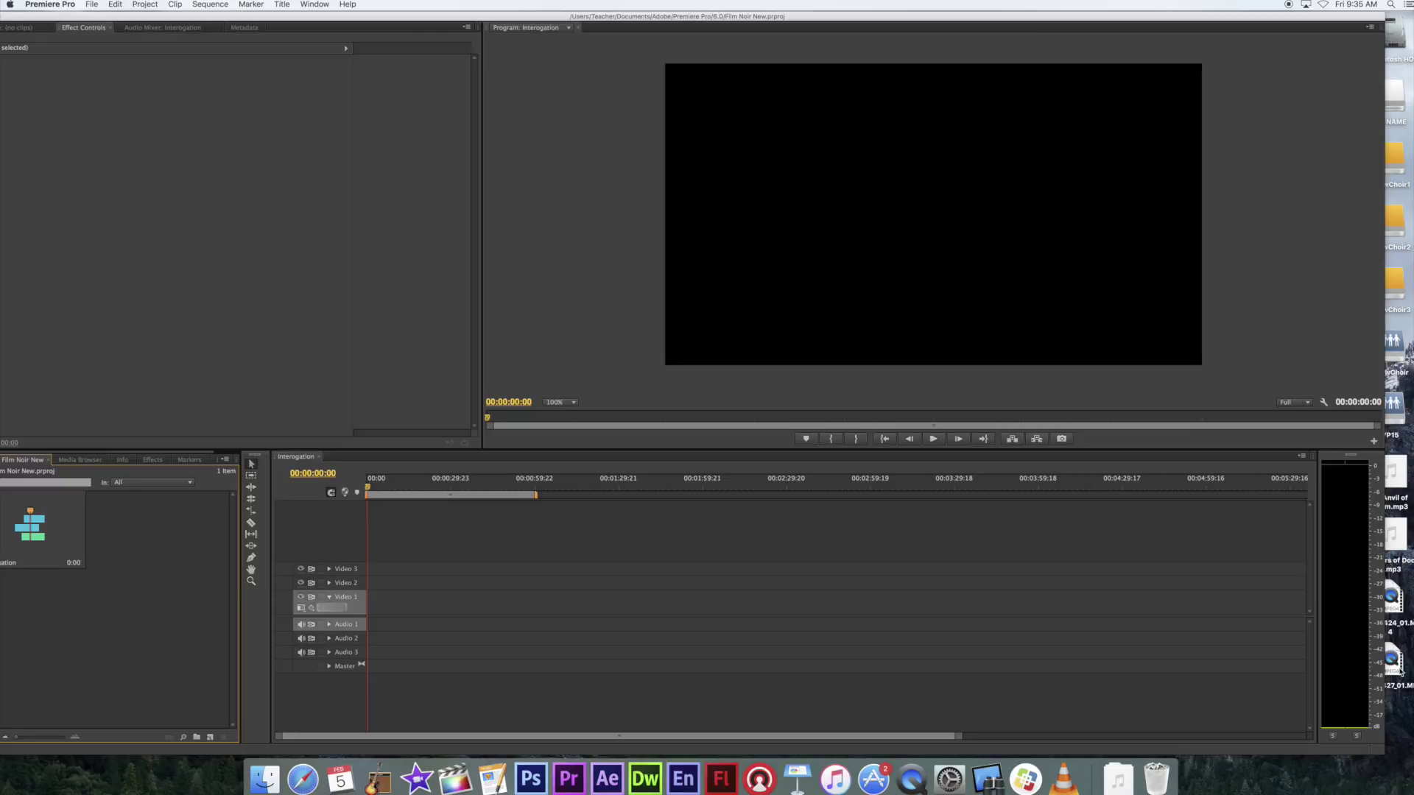
pyautogui.moveTo(1393, 663); pyautogui.dragTo(157, 653)
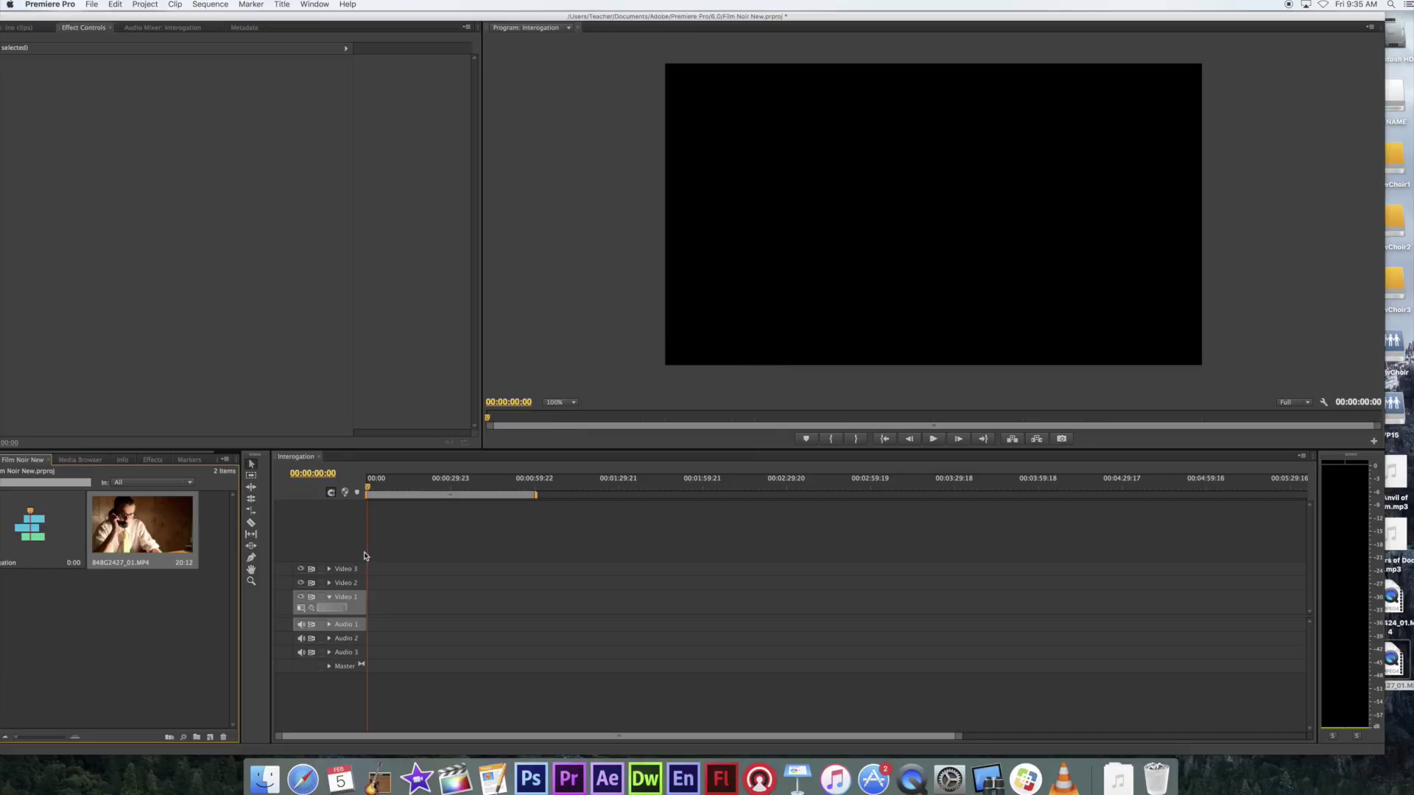
pyautogui.doubleClick(313, 18)
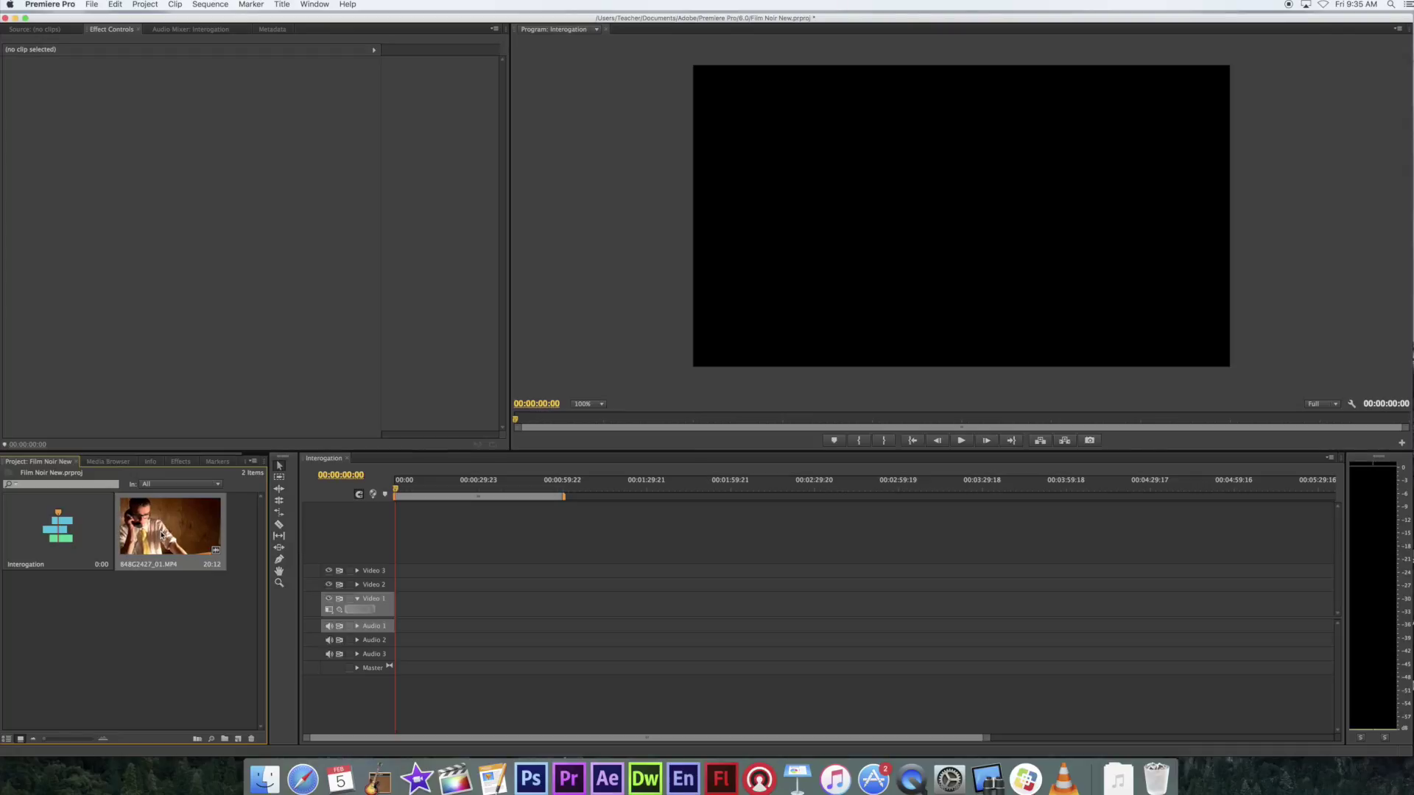
# Open the imported clip in the Source monitor and mark its In point at 14:31:21:23 and Out point at 14:31:37:15.
pyautogui.doubleClick(162, 535)
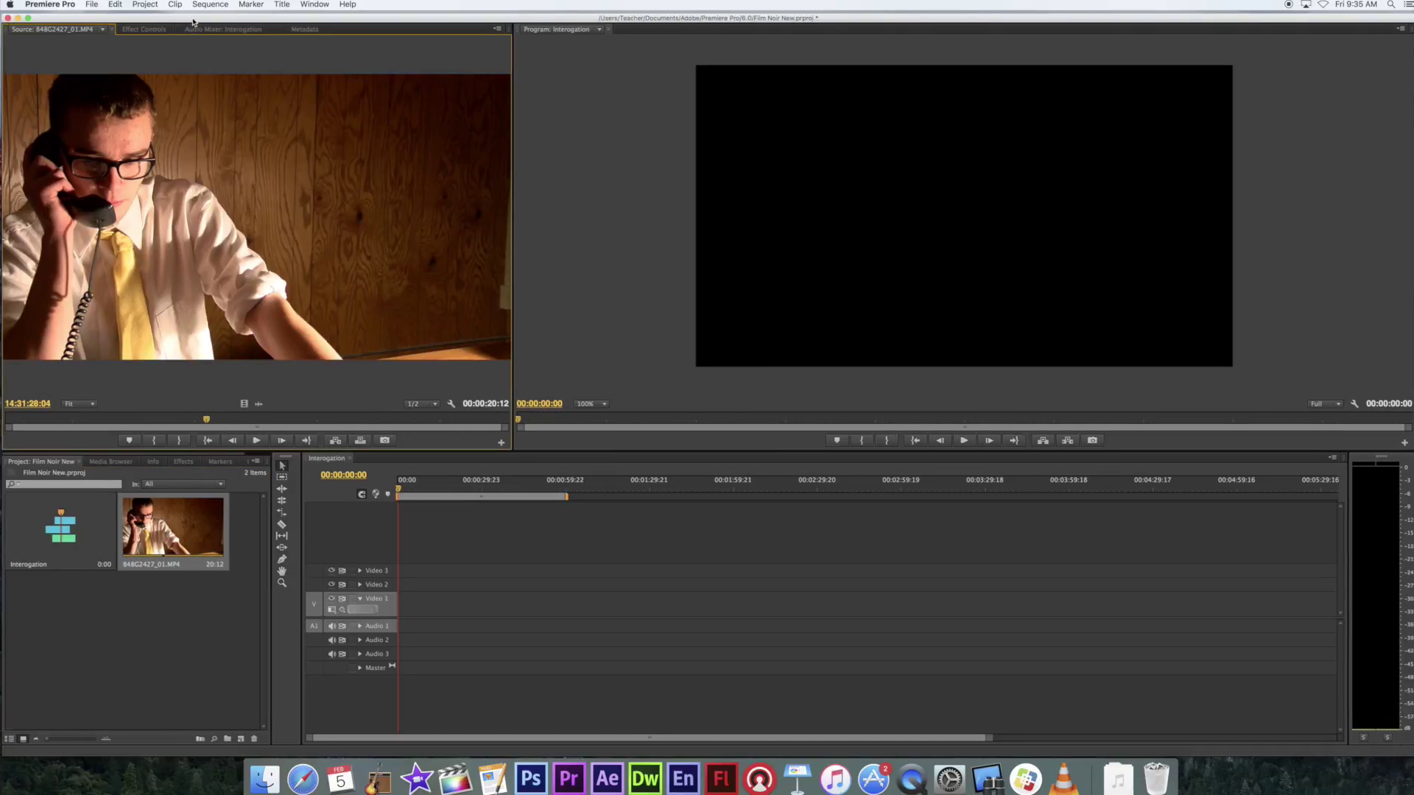
pyautogui.moveTo(184, 19); pyautogui.dragTo(199, 19)
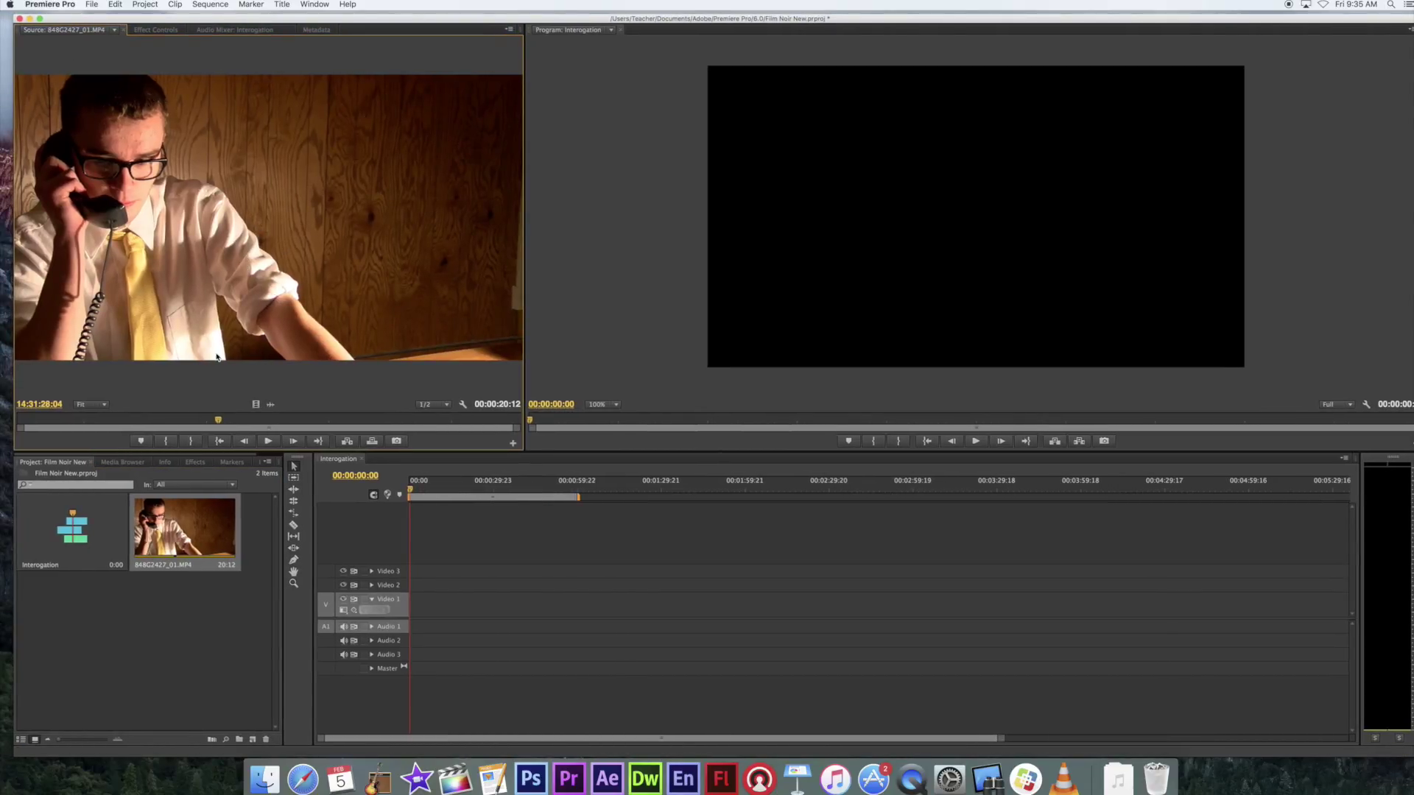
pyautogui.moveTo(219, 424); pyautogui.dragTo(192, 422)
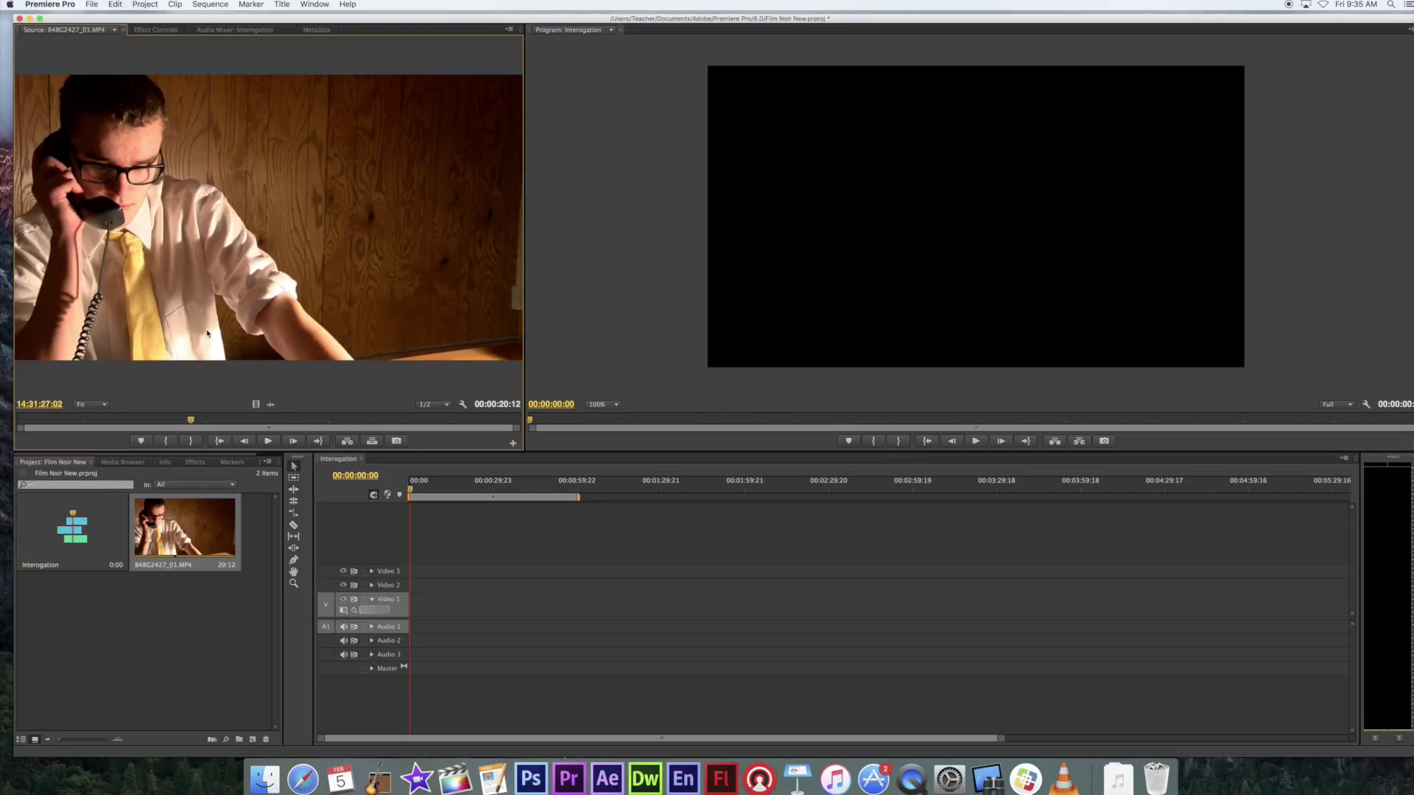
pyautogui.moveTo(192, 422); pyautogui.dragTo(66, 424)
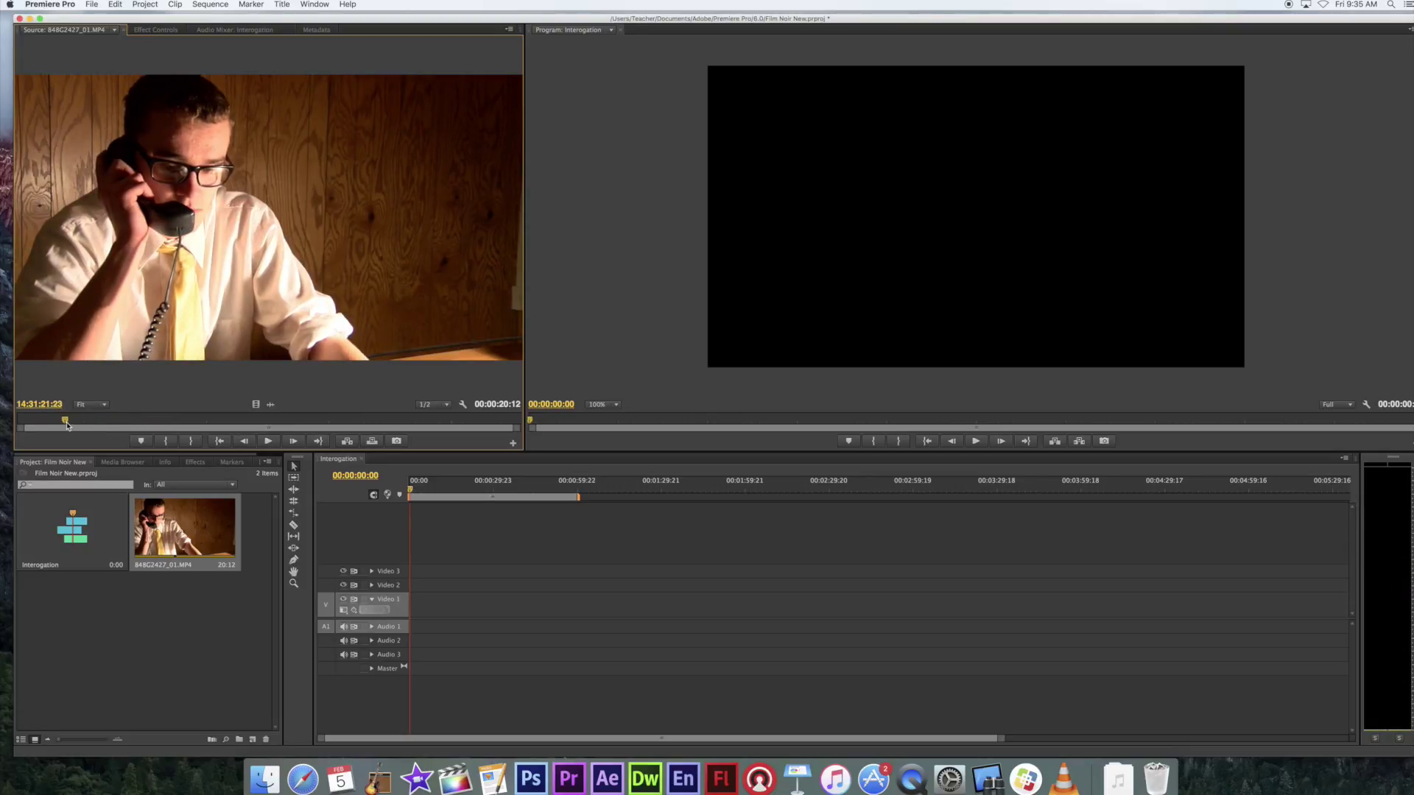
pyautogui.press('i')
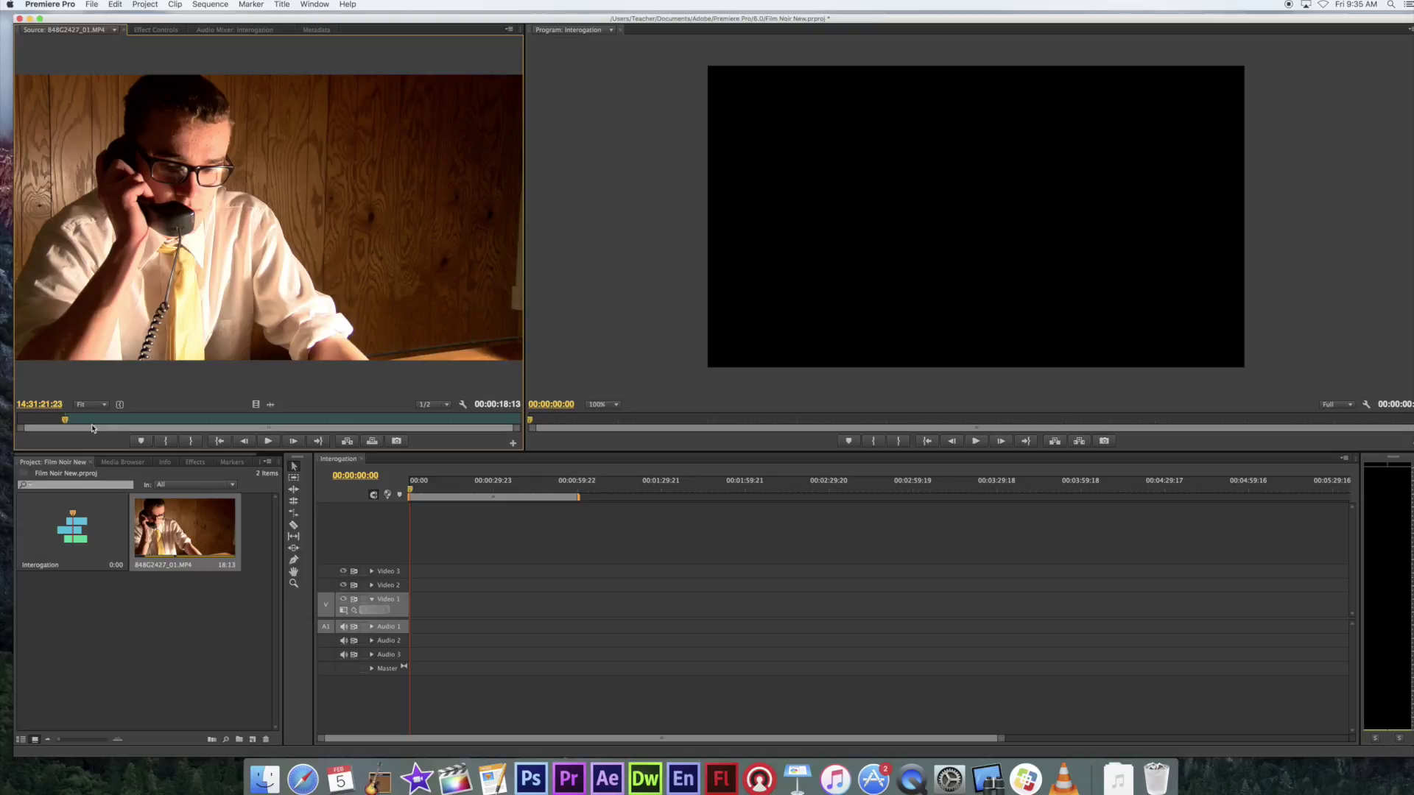
pyautogui.moveTo(66, 425); pyautogui.dragTo(452, 430)
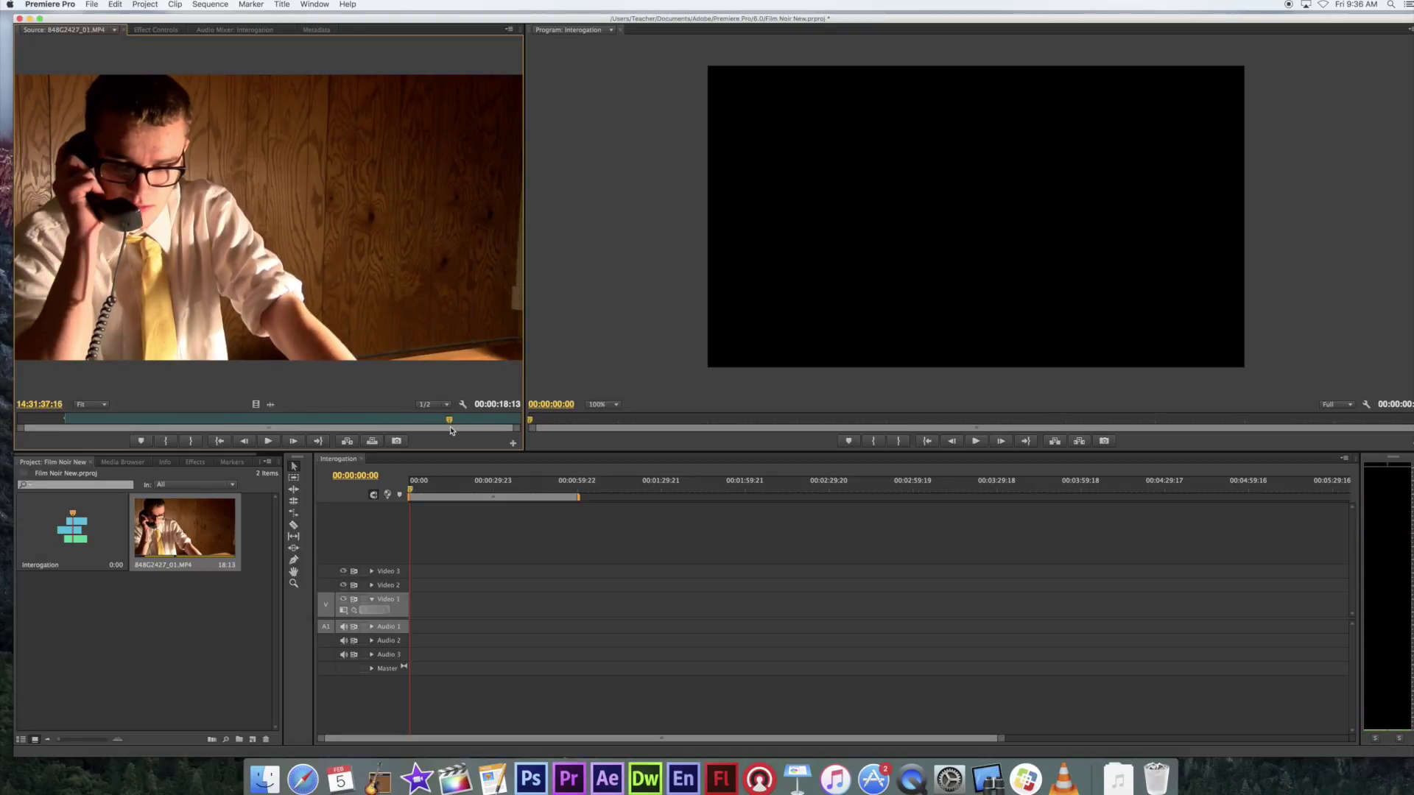
pyautogui.press('o')
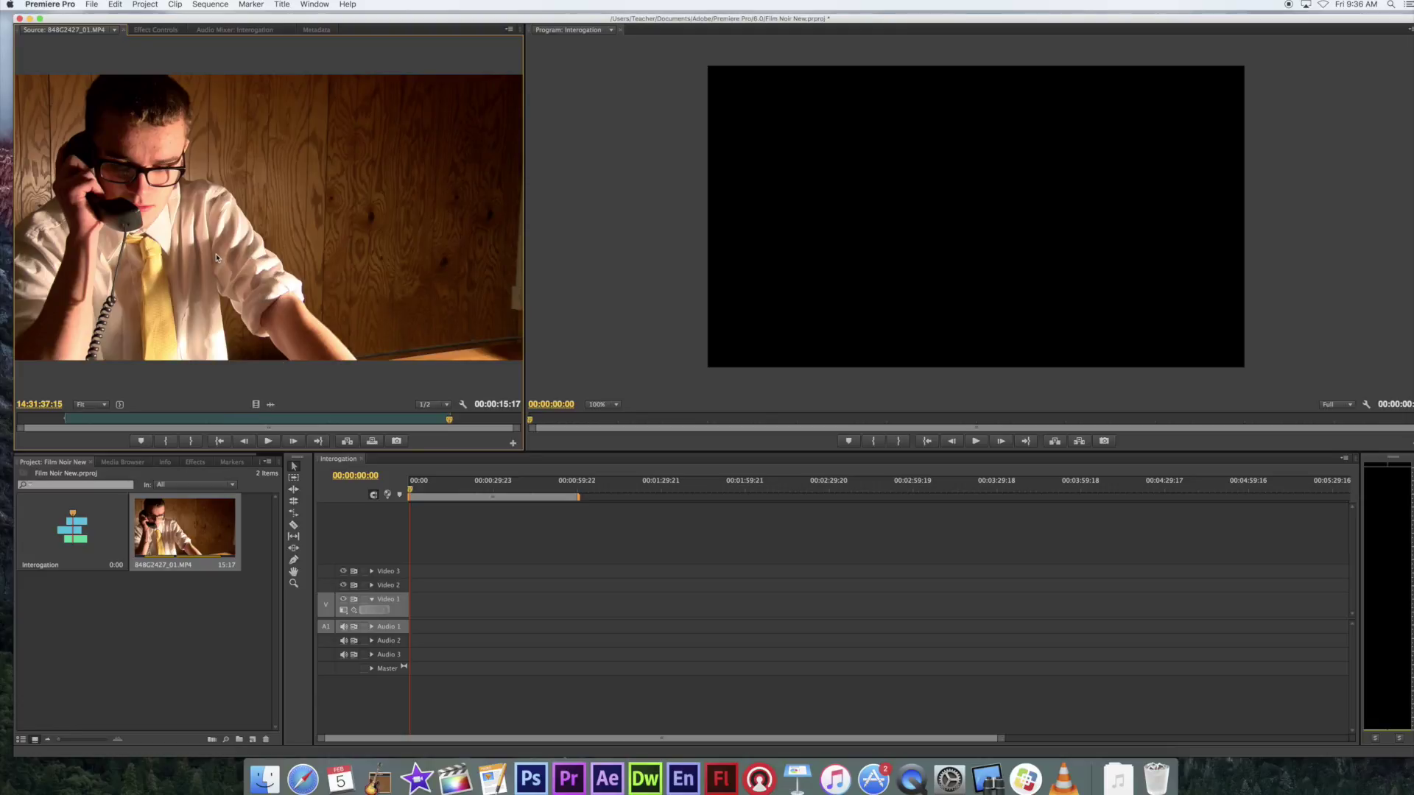
# Place the marked clip at the start of Video 1 and change the sequence settings to match the clip.
pyautogui.moveTo(214, 253); pyautogui.dragTo(413, 617)
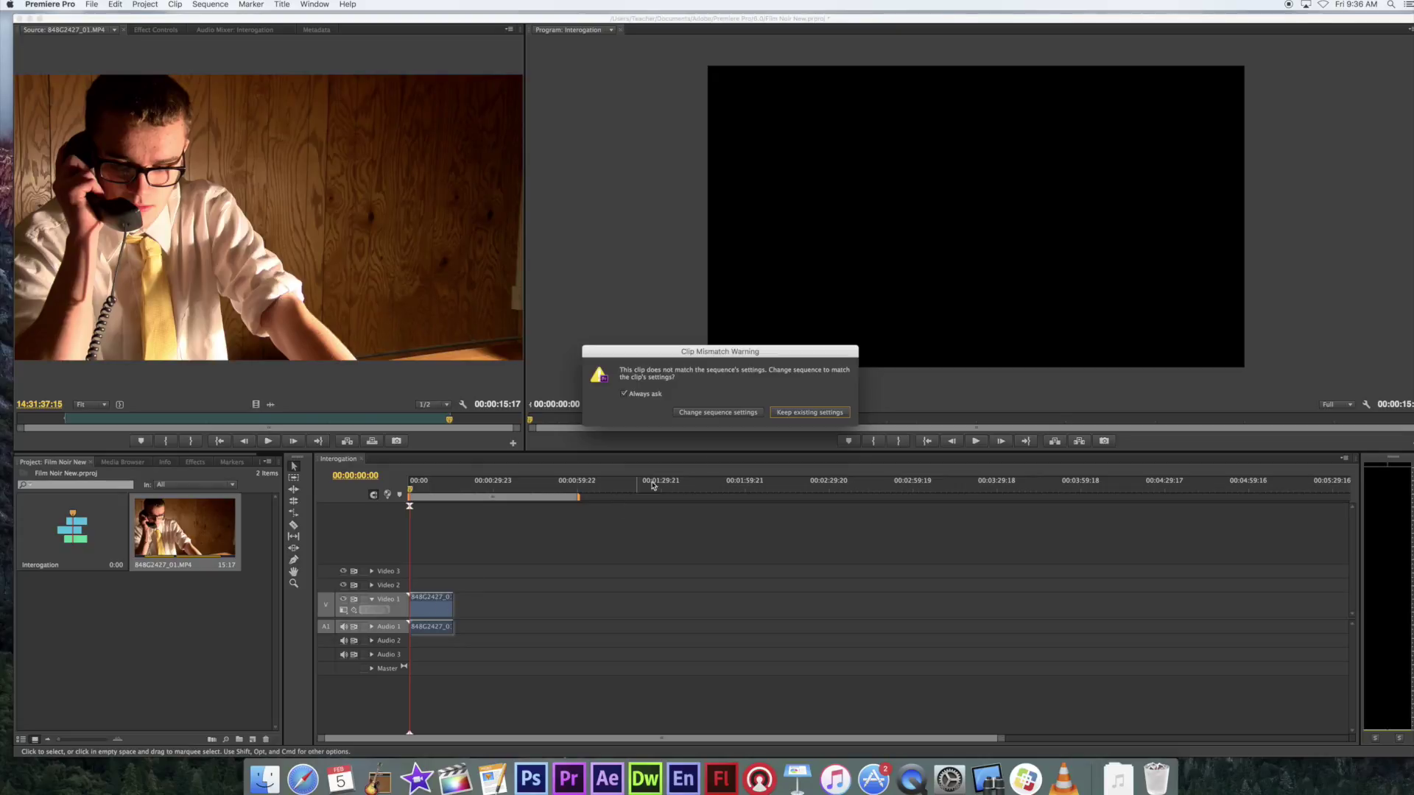
pyautogui.click(697, 413)
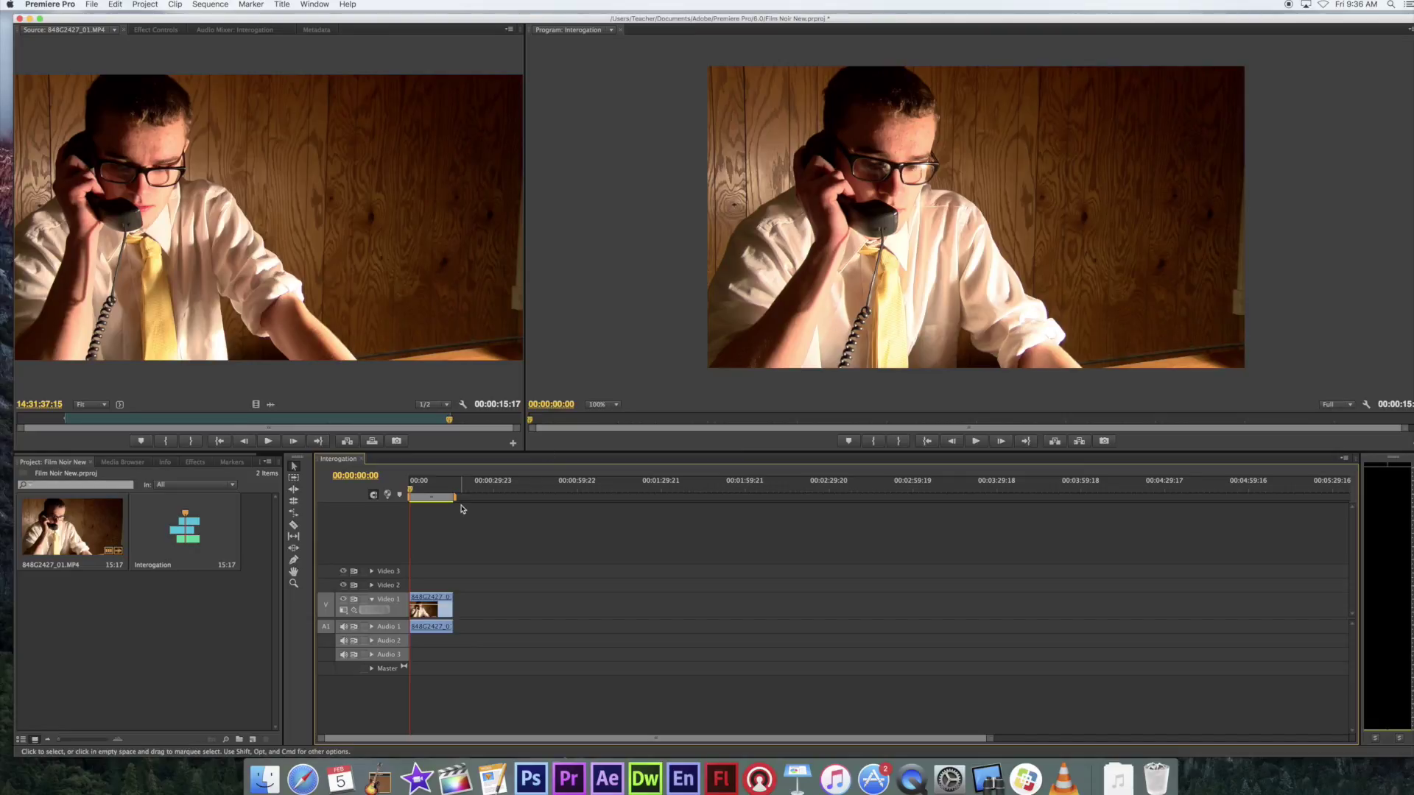
# Play the opening seconds of the sequence to review the placed clip.
pyautogui.click(412, 492)
pyautogui.moveTo(412, 491); pyautogui.dragTo(414, 492)
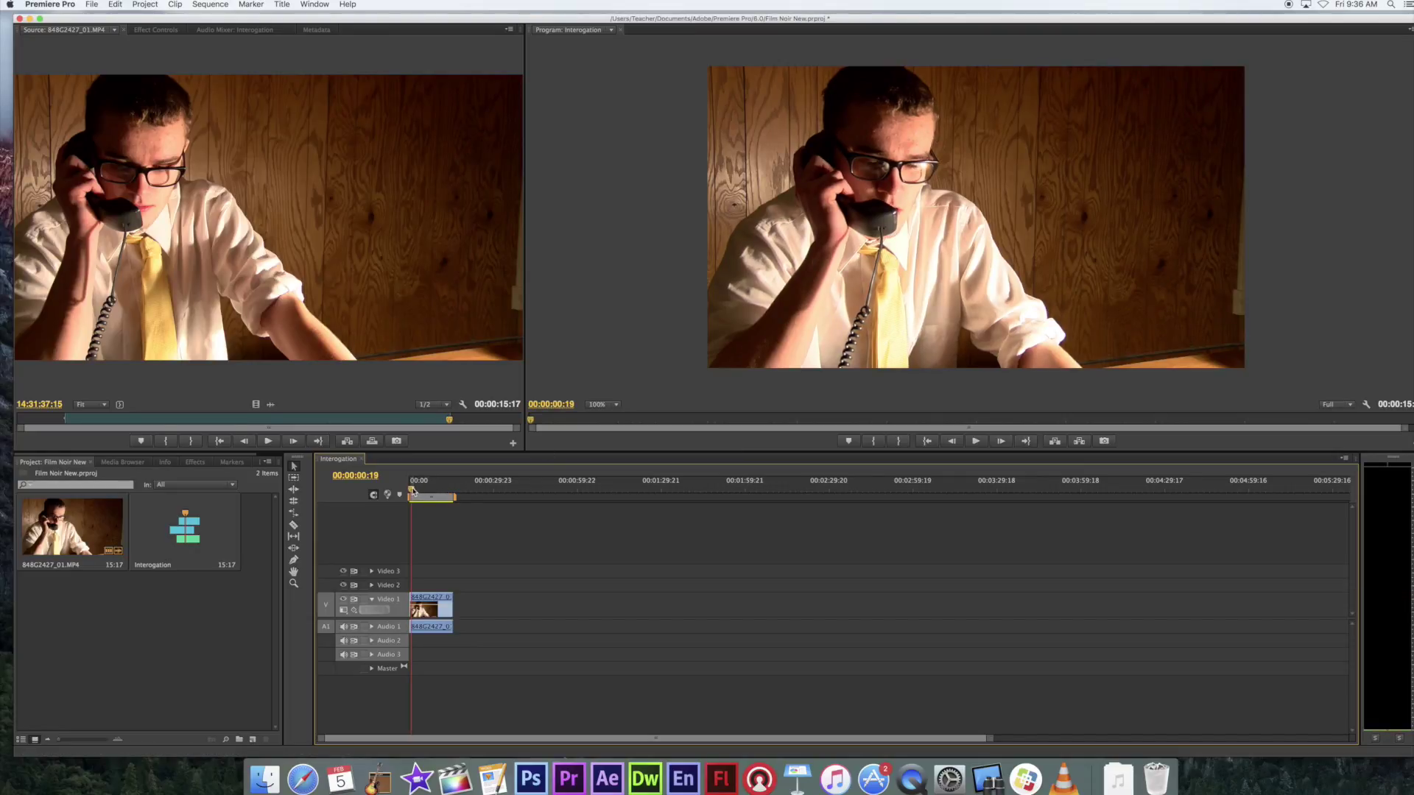
pyautogui.press('space')
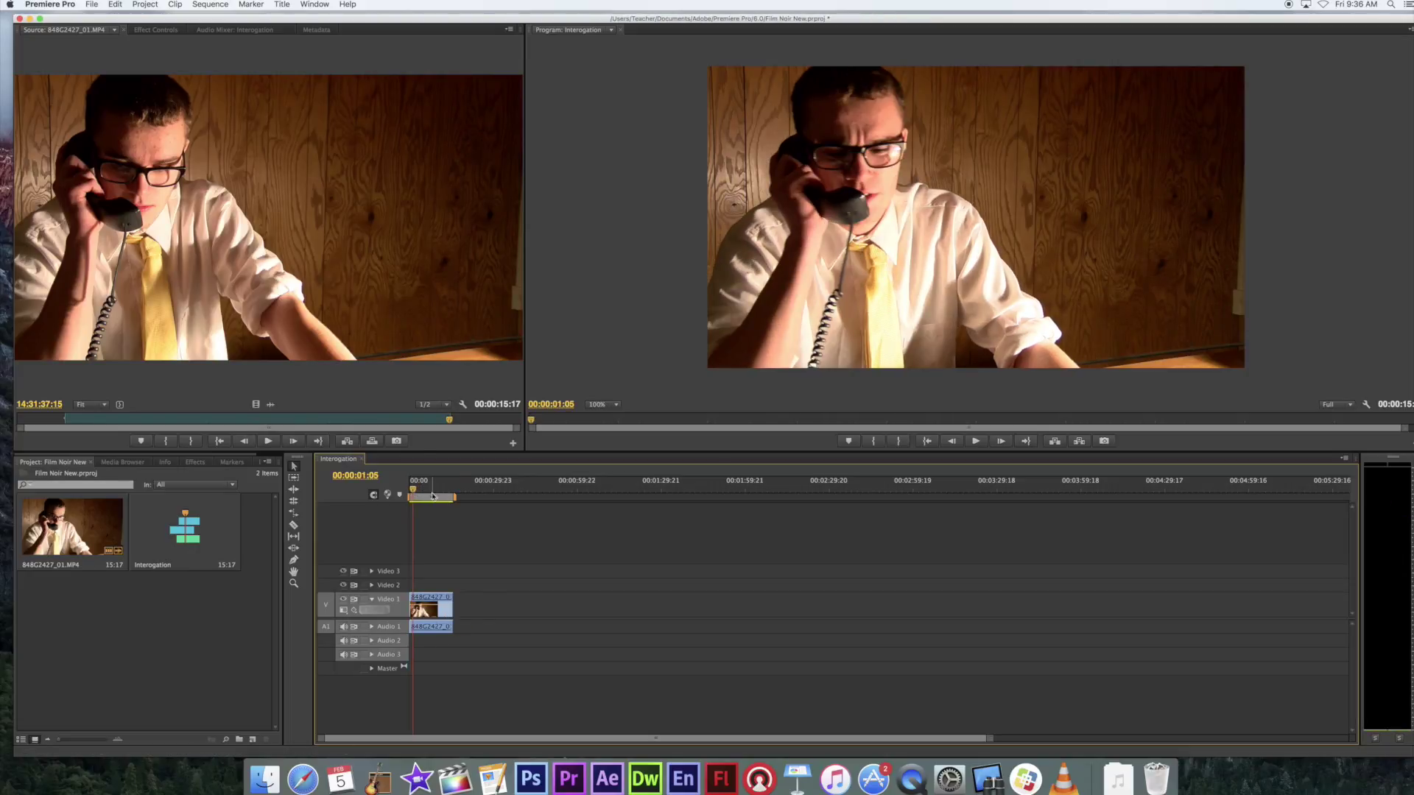
pyautogui.press('space')
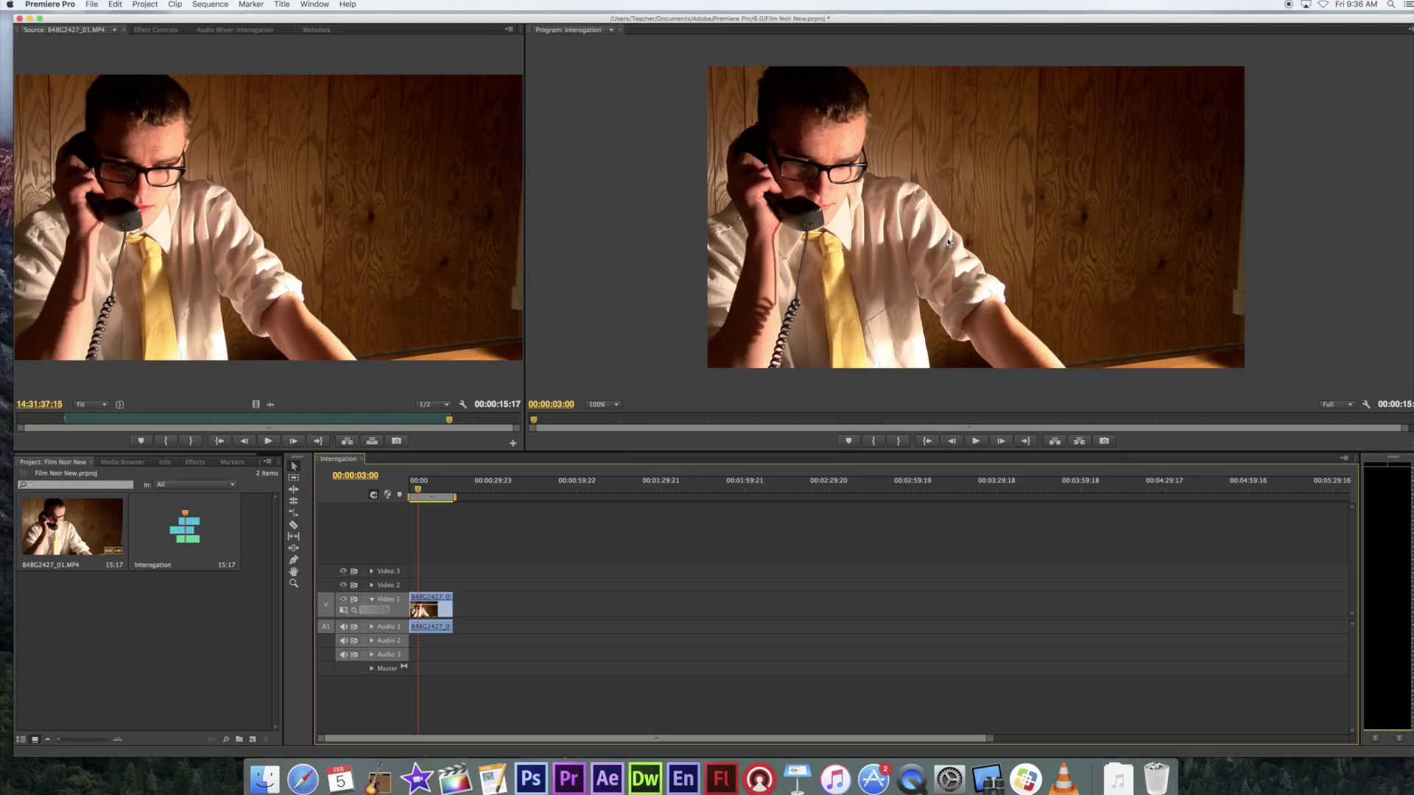
pyautogui.press('space')
# Split the clip on Video 1 and its audio at 00:00:07:00 with the Razor tool, then return to the Selection tool.
pyautogui.moveTo(428, 492); pyautogui.dragTo(437, 494)
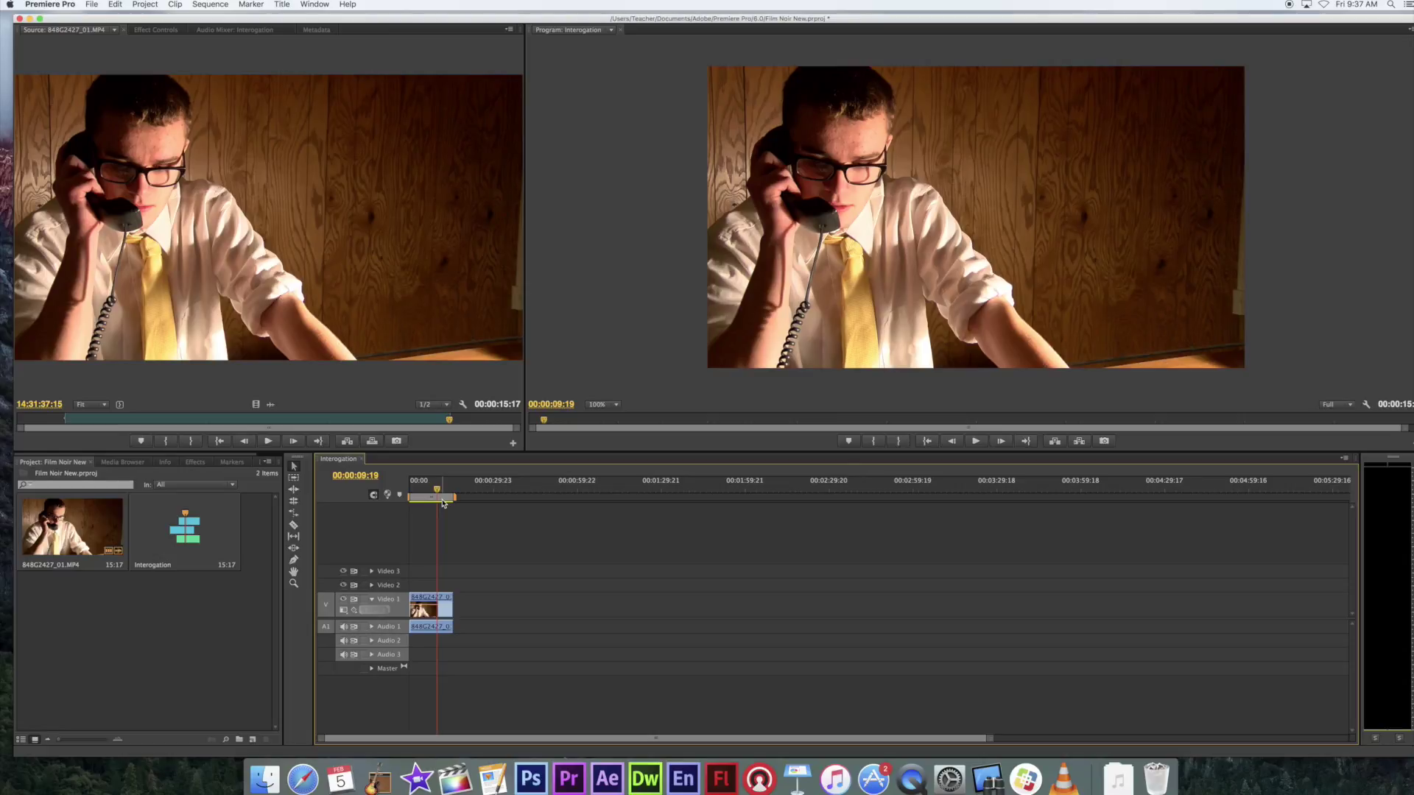
pyautogui.moveTo(437, 491); pyautogui.dragTo(431, 491)
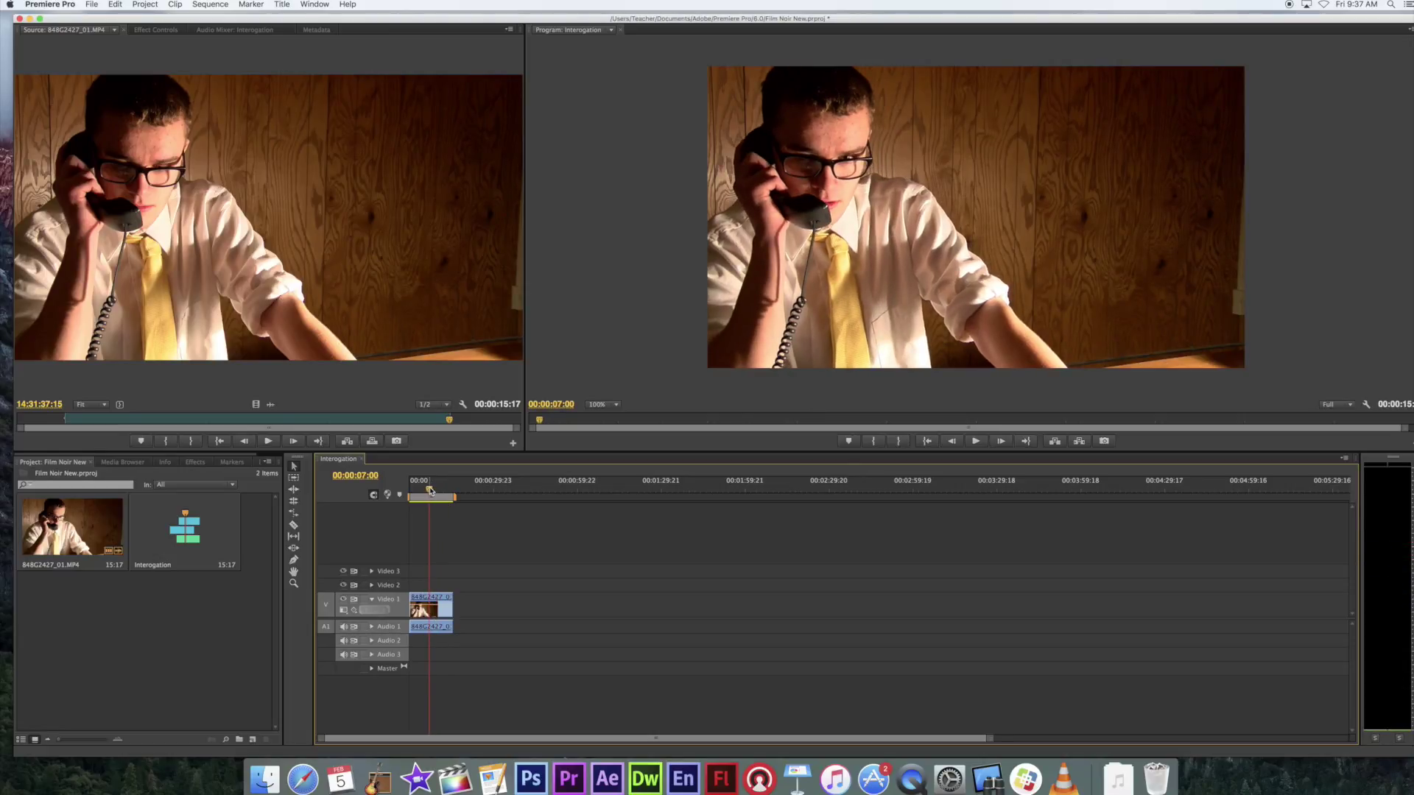
pyautogui.click(293, 525)
pyautogui.moveTo(991, 740); pyautogui.dragTo(722, 747)
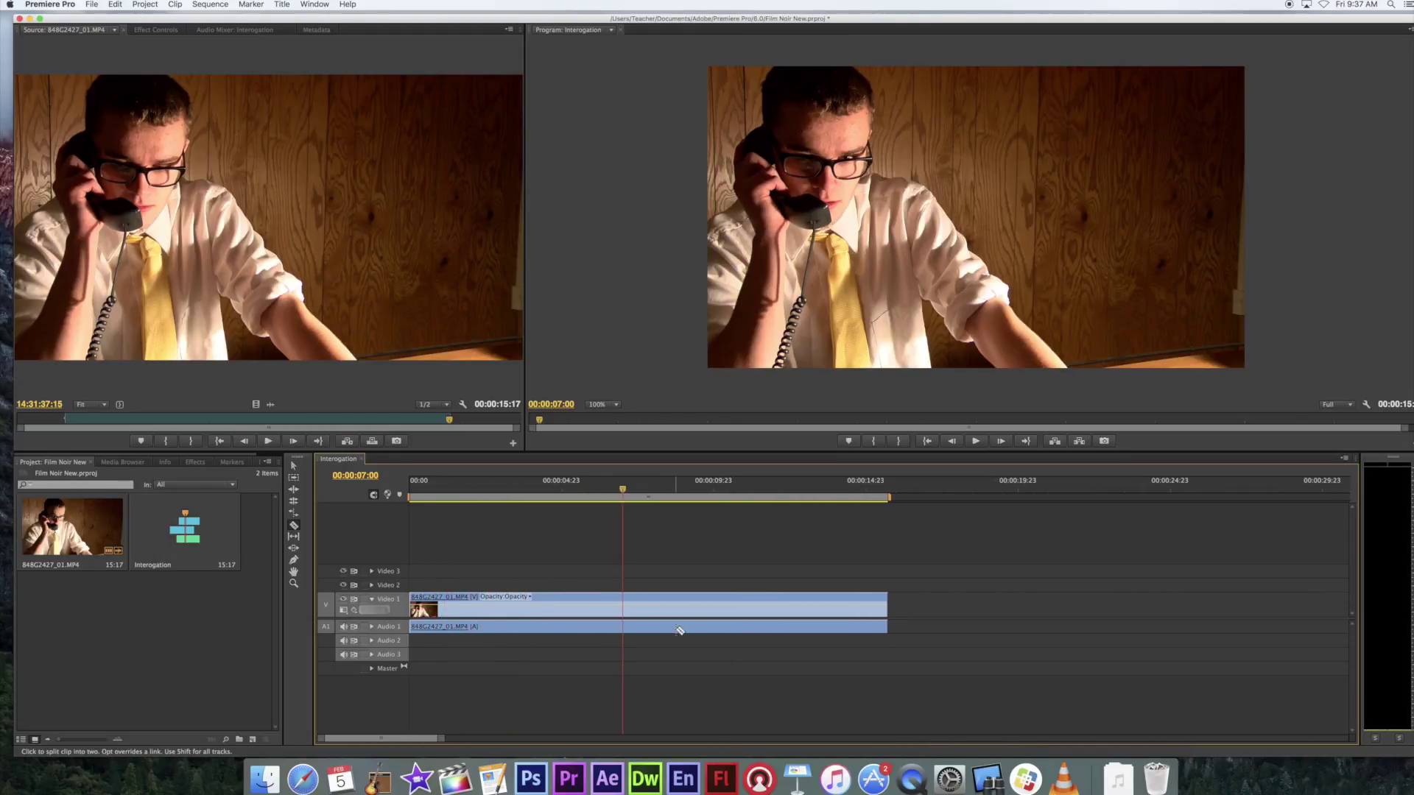
pyautogui.click(625, 602)
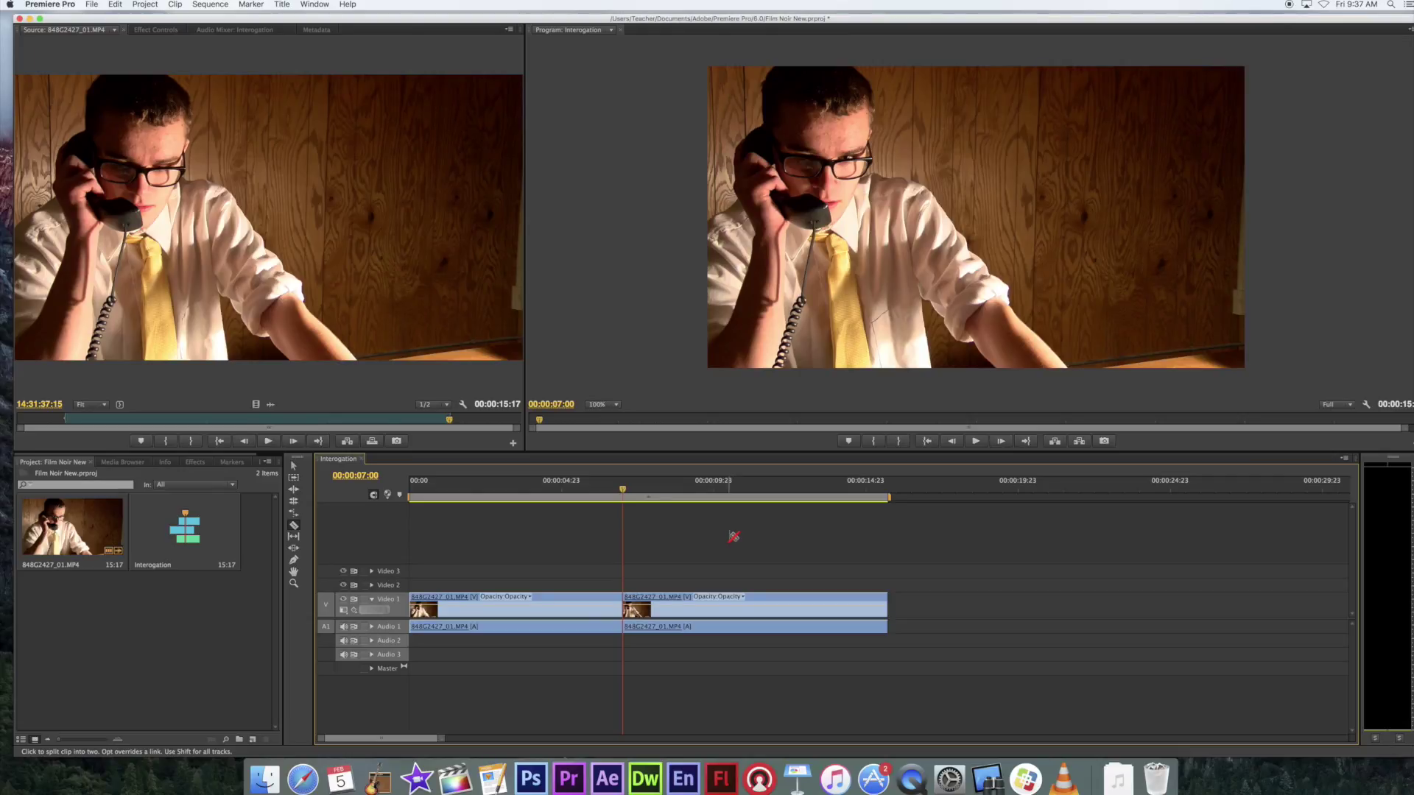
pyautogui.press('v')
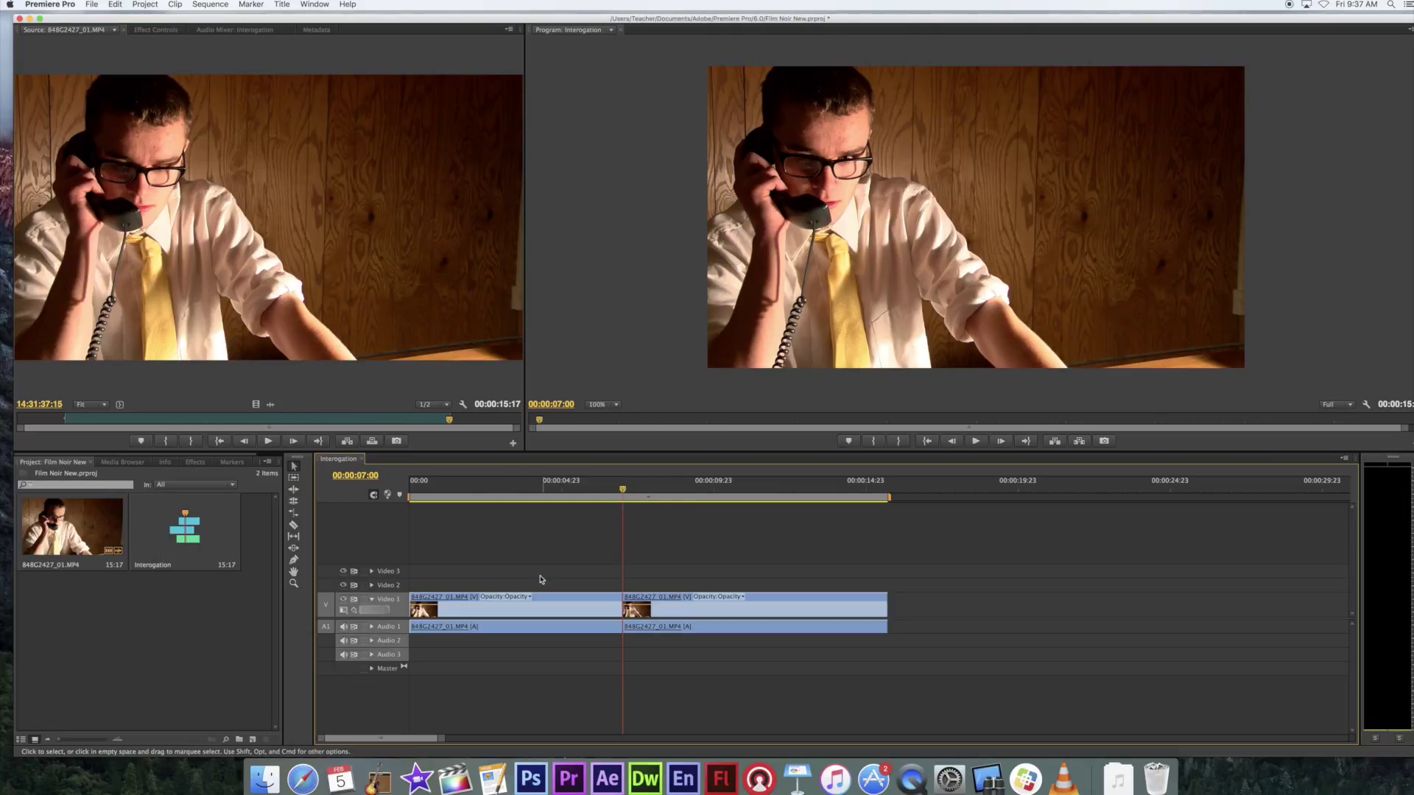
# Play the first segment from 00:00:04:18, and bring the playhead back near the start at 00:00:00:18.
pyautogui.moveTo(622, 490); pyautogui.dragTo(553, 493)
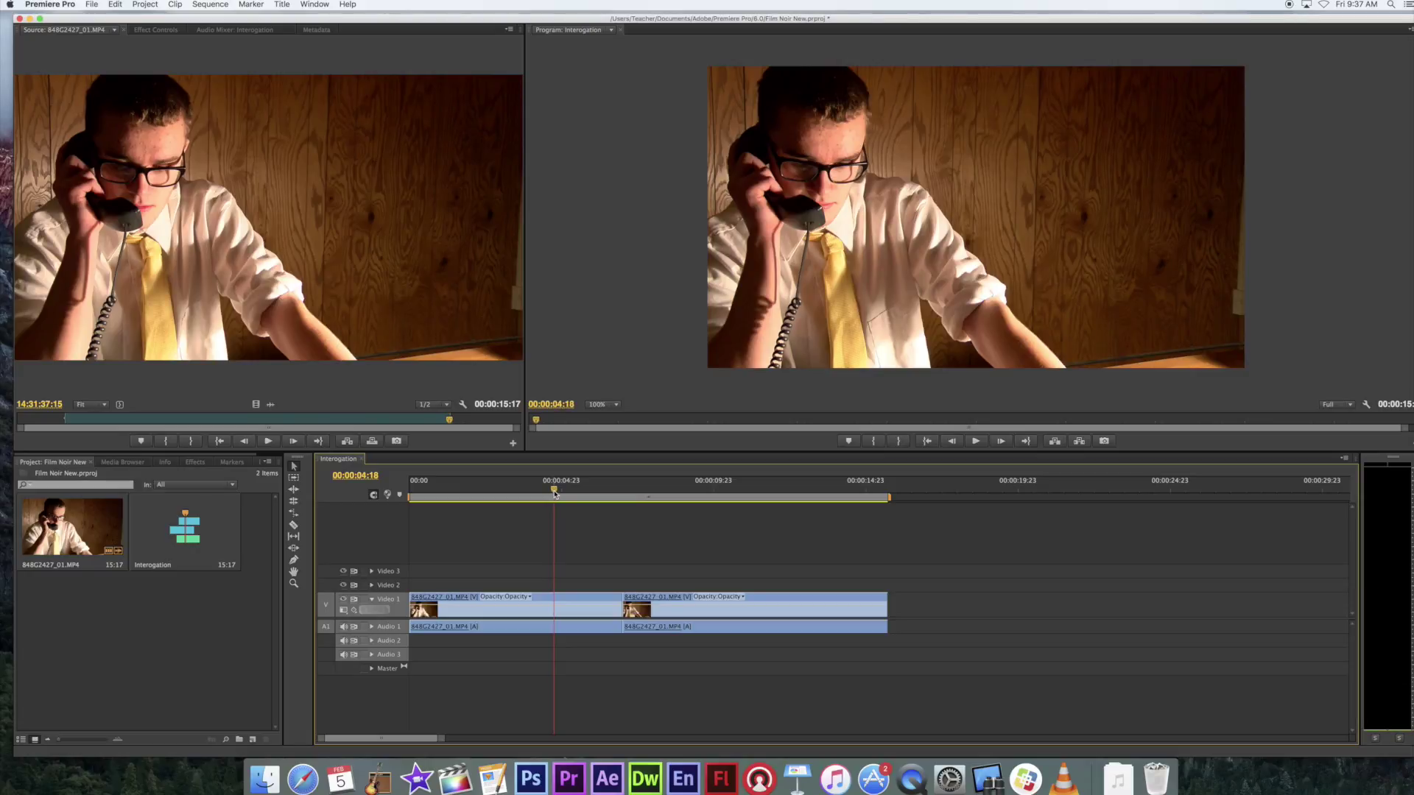
pyautogui.press('space')
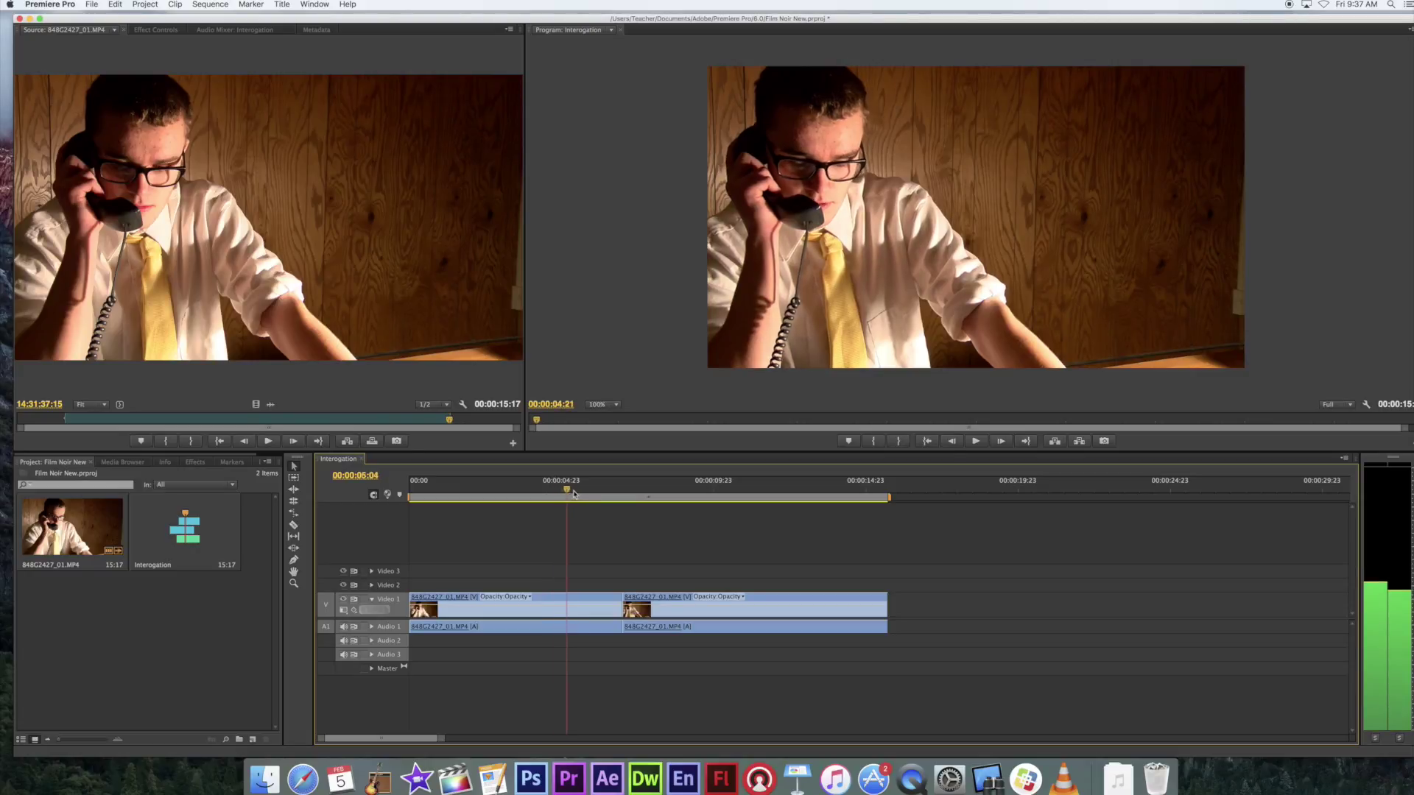
pyautogui.click(410, 493)
pyautogui.moveTo(410, 506); pyautogui.dragTo(432, 507)
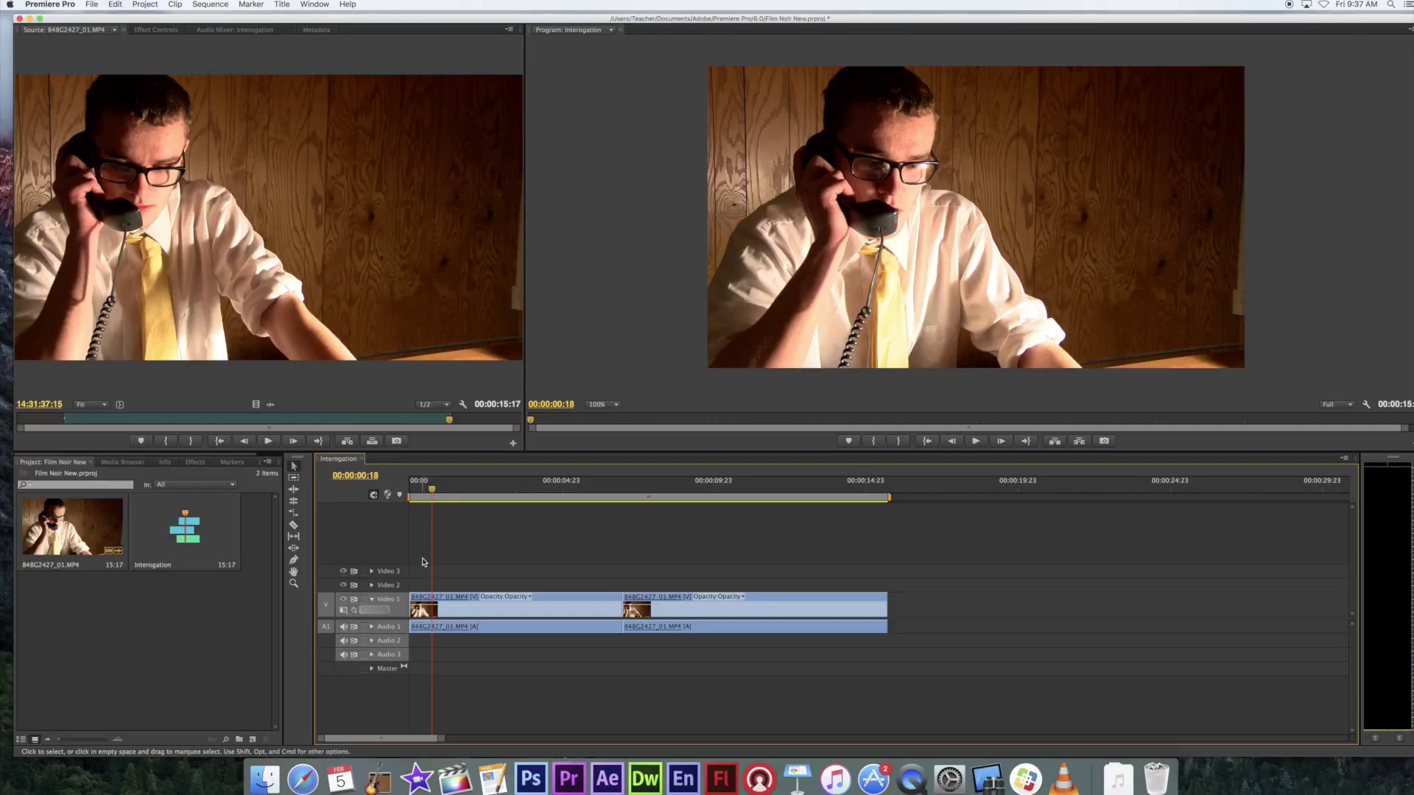
# Increase the height of the Video 1 track and set its clips to show frames.
pyautogui.click(326, 603)
pyautogui.moveTo(383, 594); pyautogui.dragTo(383, 579)
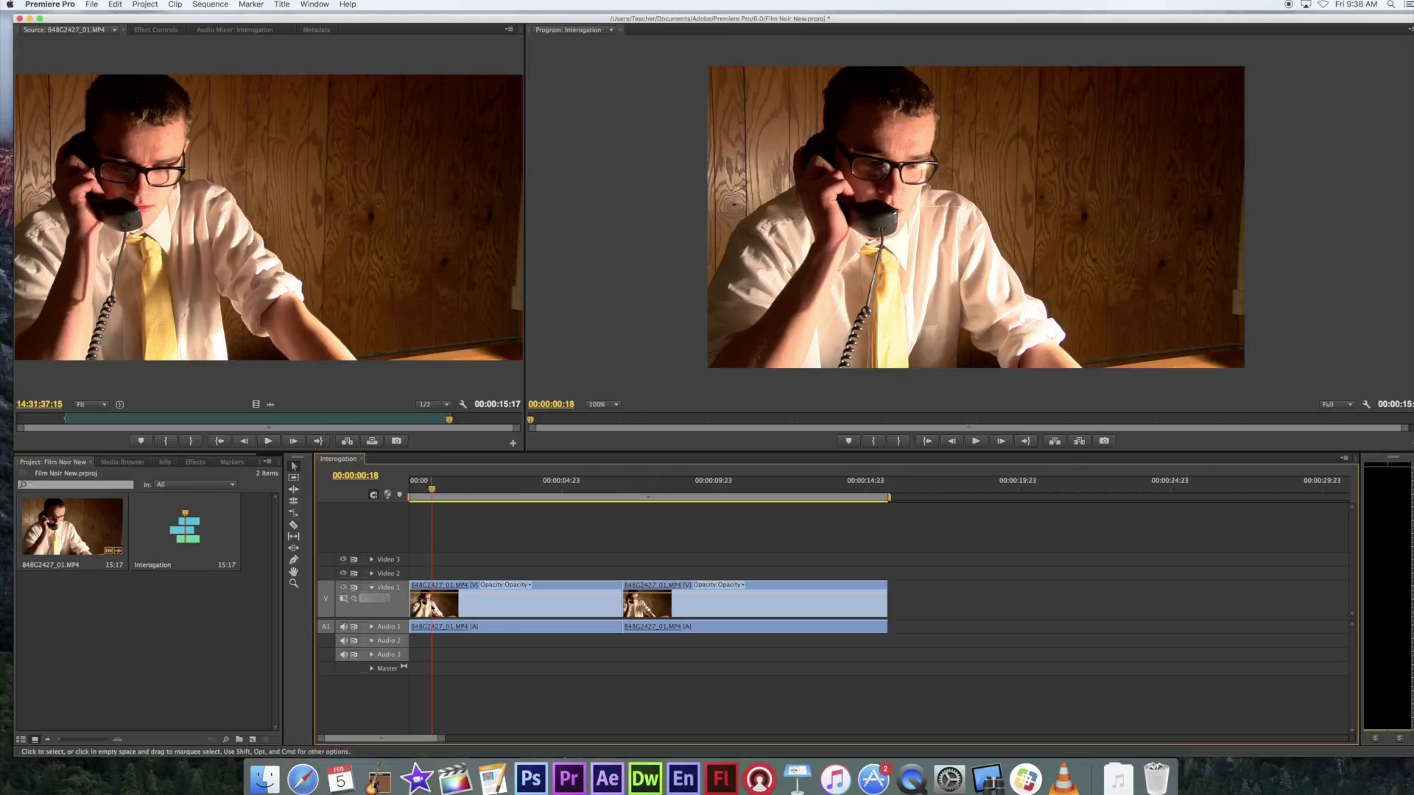
pyautogui.click(344, 599)
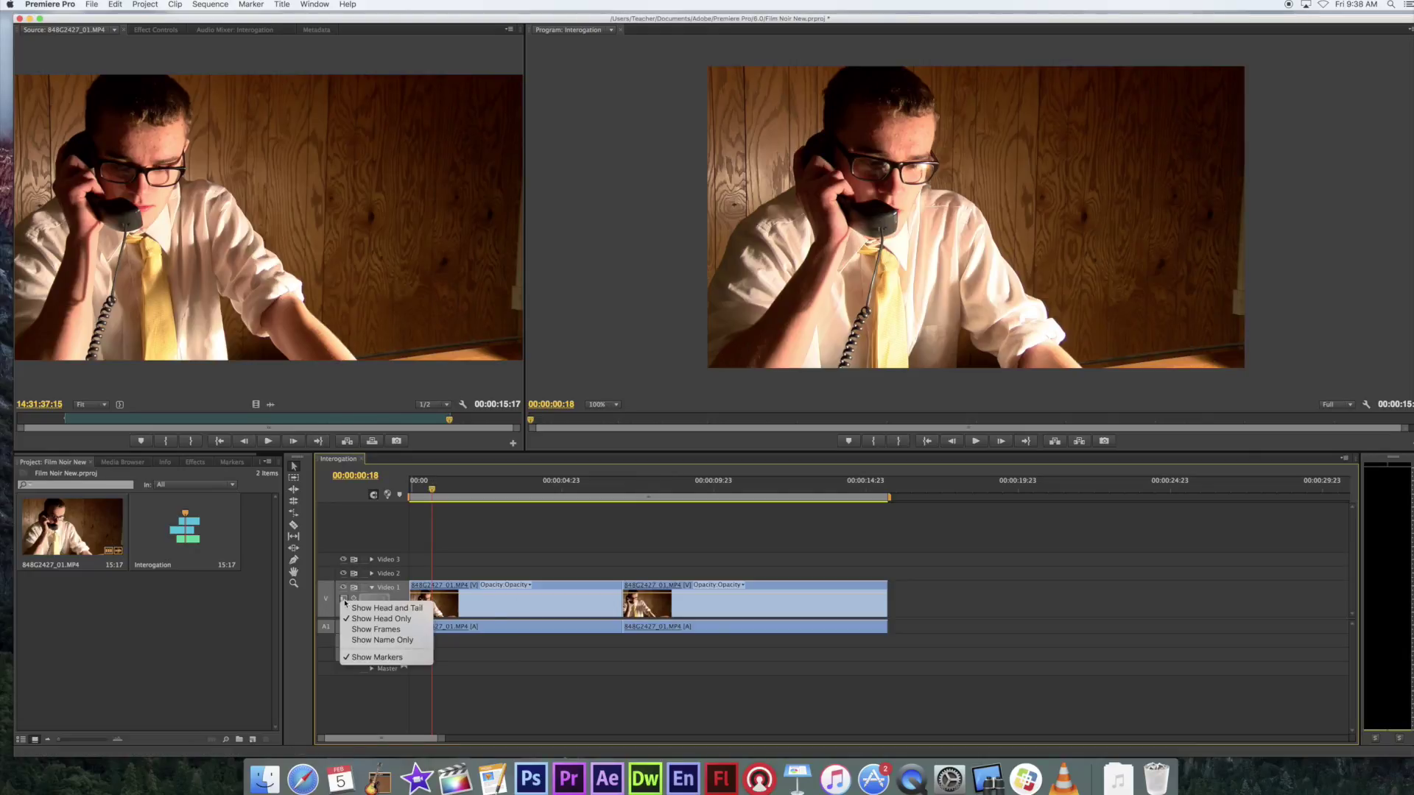
pyautogui.click(369, 630)
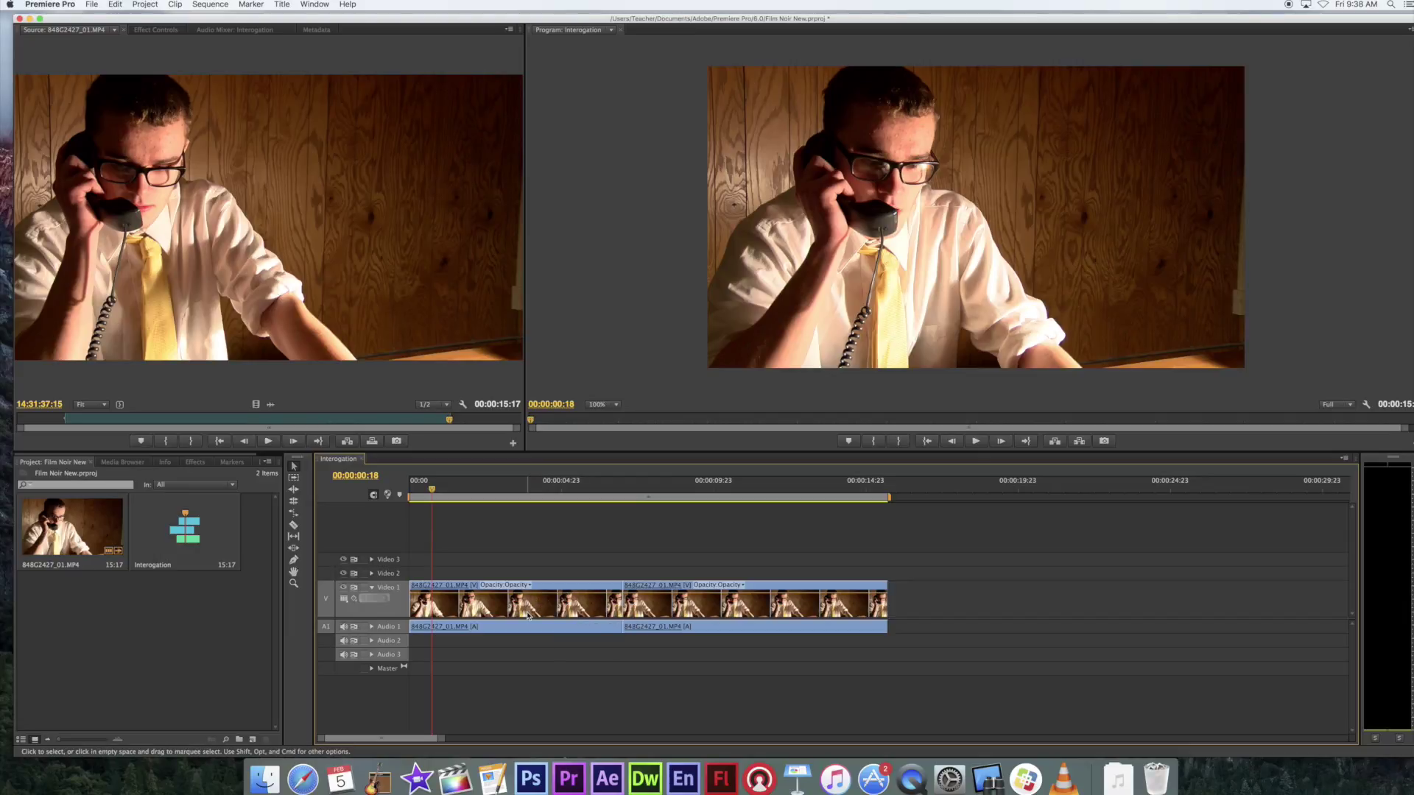
# Show opacity handles on the Video 1 track and select its first clip segment.
pyautogui.click(355, 600)
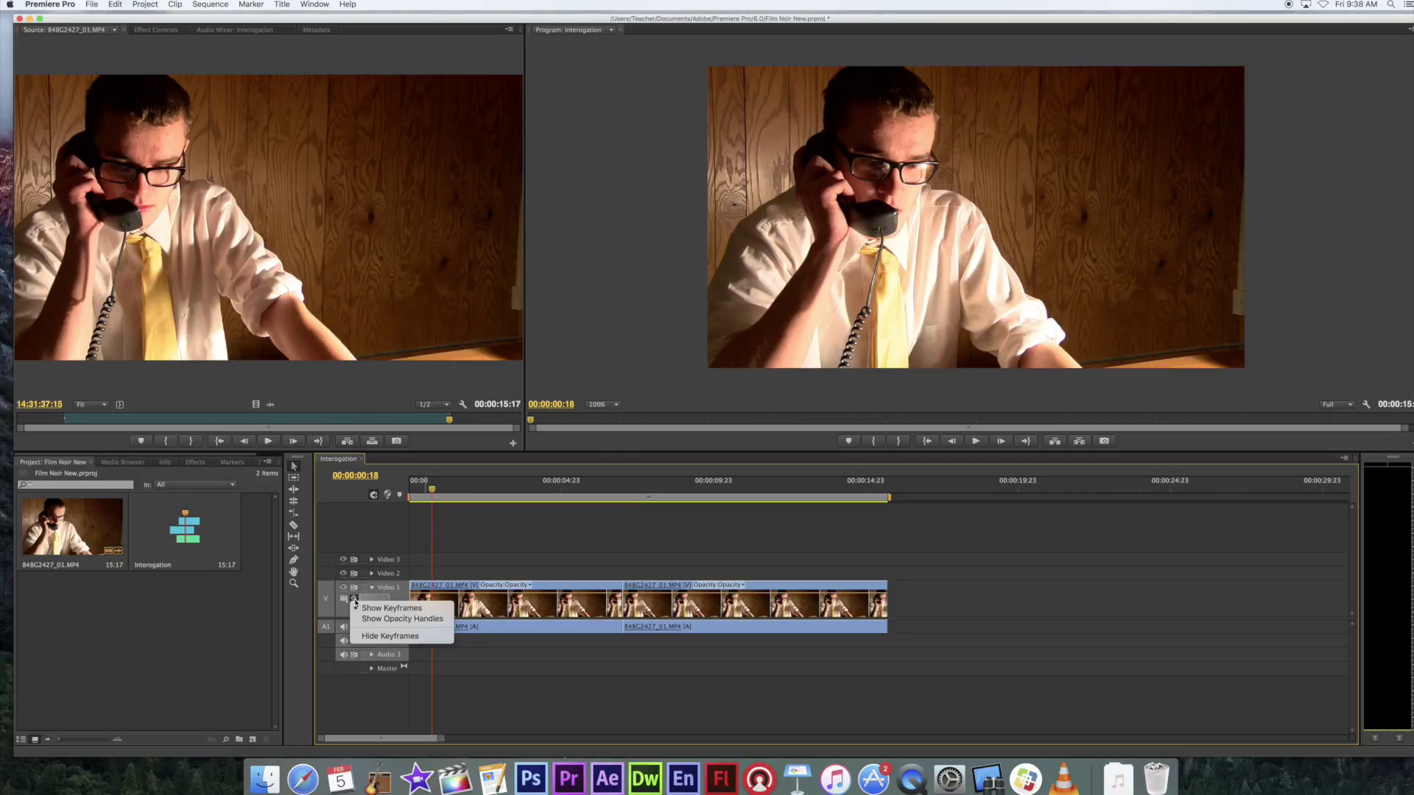
pyautogui.click(392, 620)
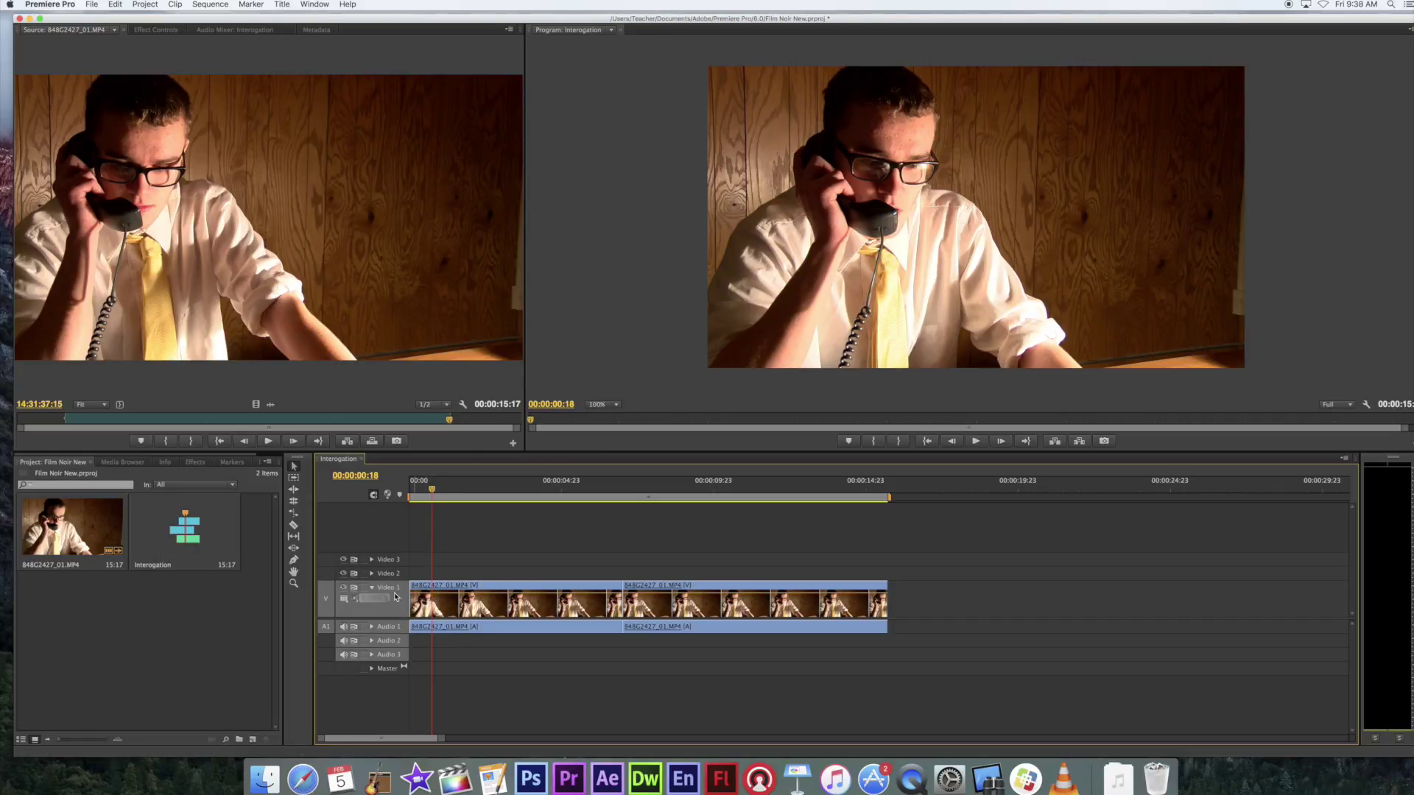
pyautogui.click(442, 587)
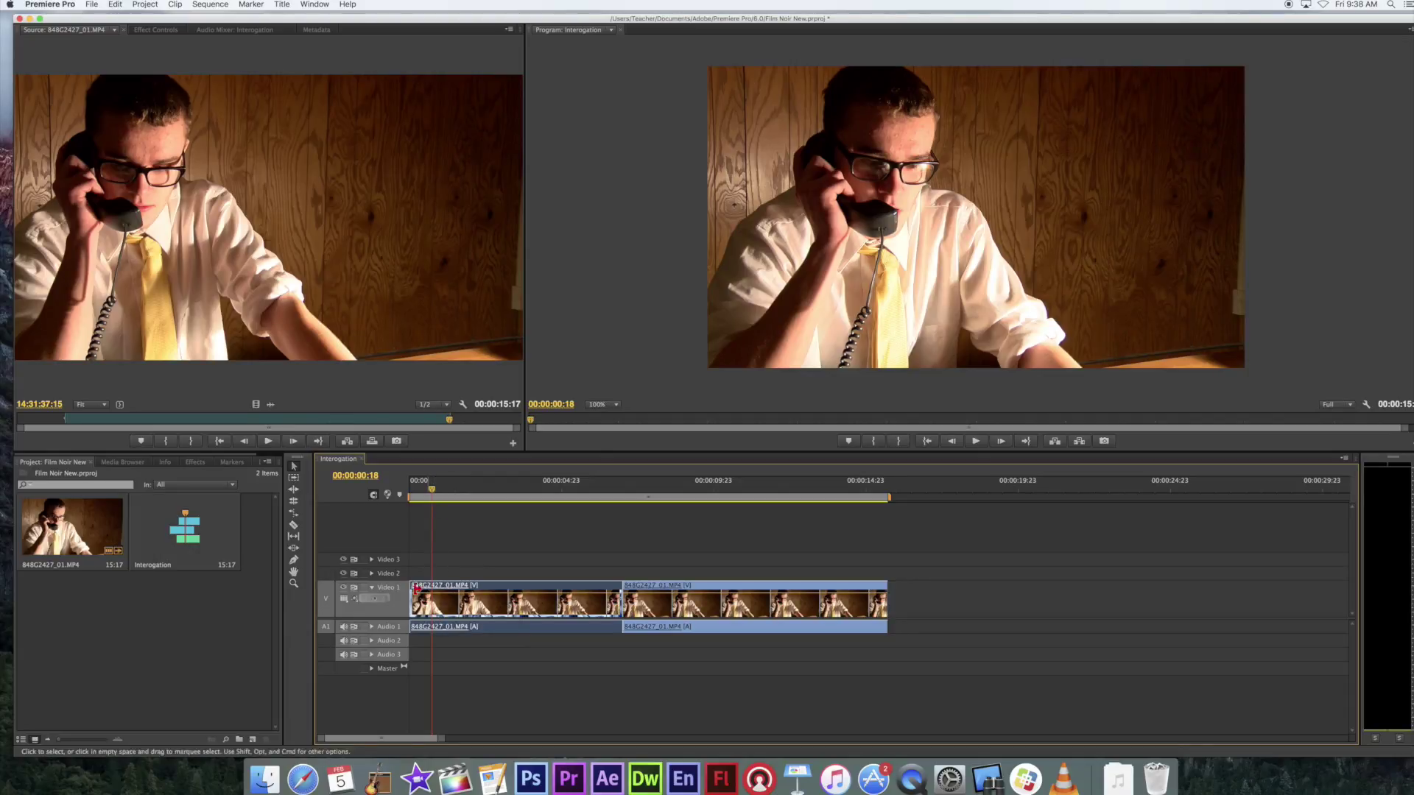
# Add an opacity keyframe at 00:00:00:18 on the first Video 1 segment and lower its opening keyframe to create a fade-in.
pyautogui.click(377, 602)
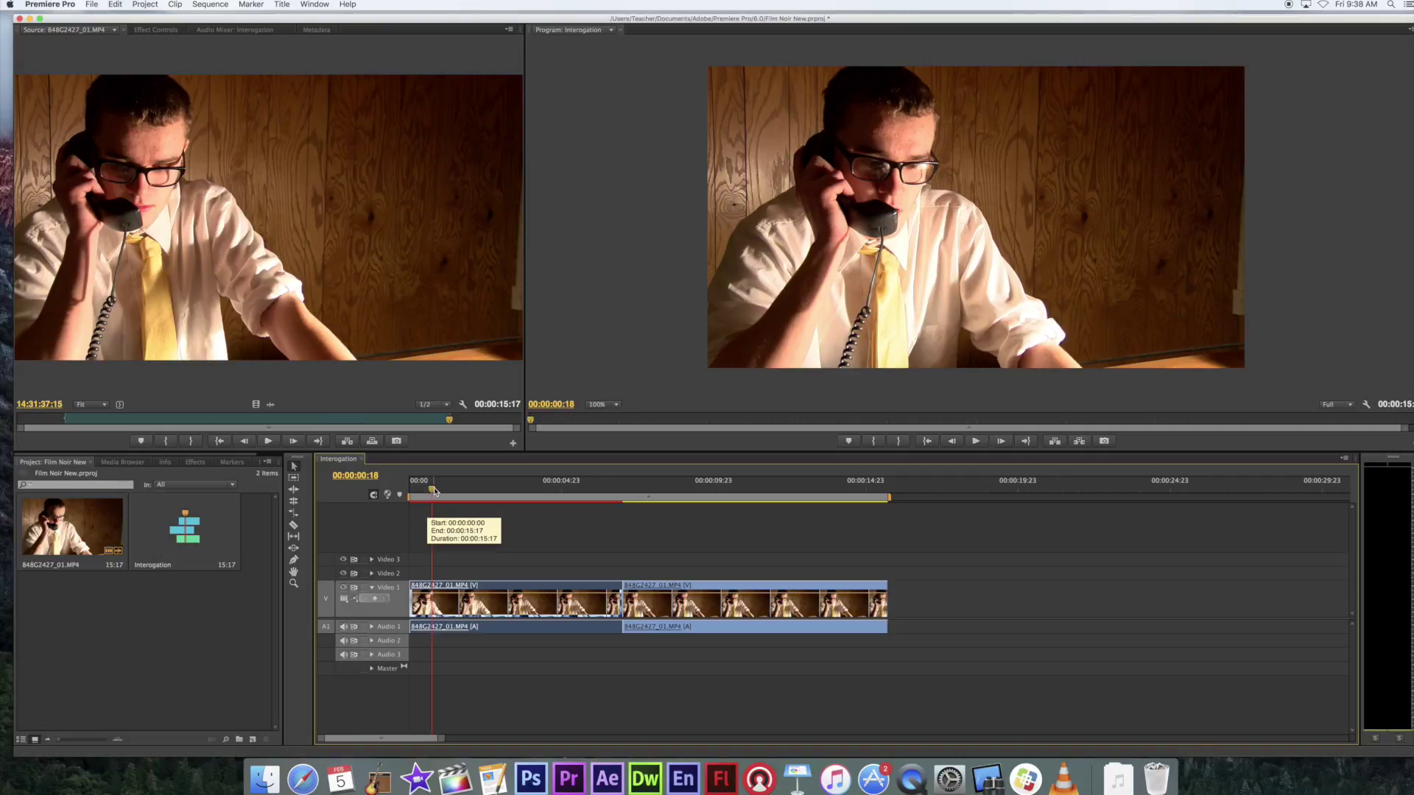
pyautogui.moveTo(433, 488); pyautogui.dragTo(426, 488)
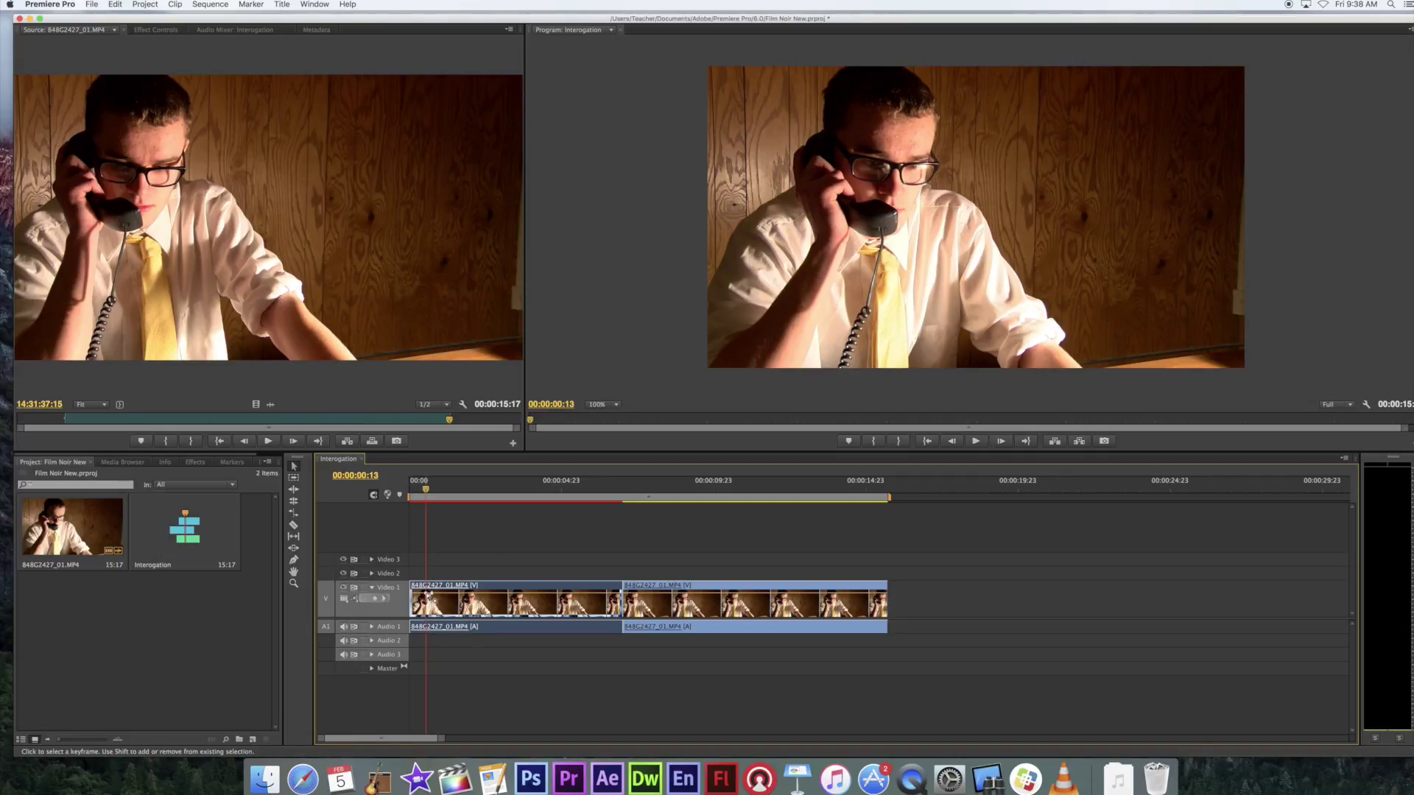
pyautogui.moveTo(428, 594); pyautogui.dragTo(426, 627)
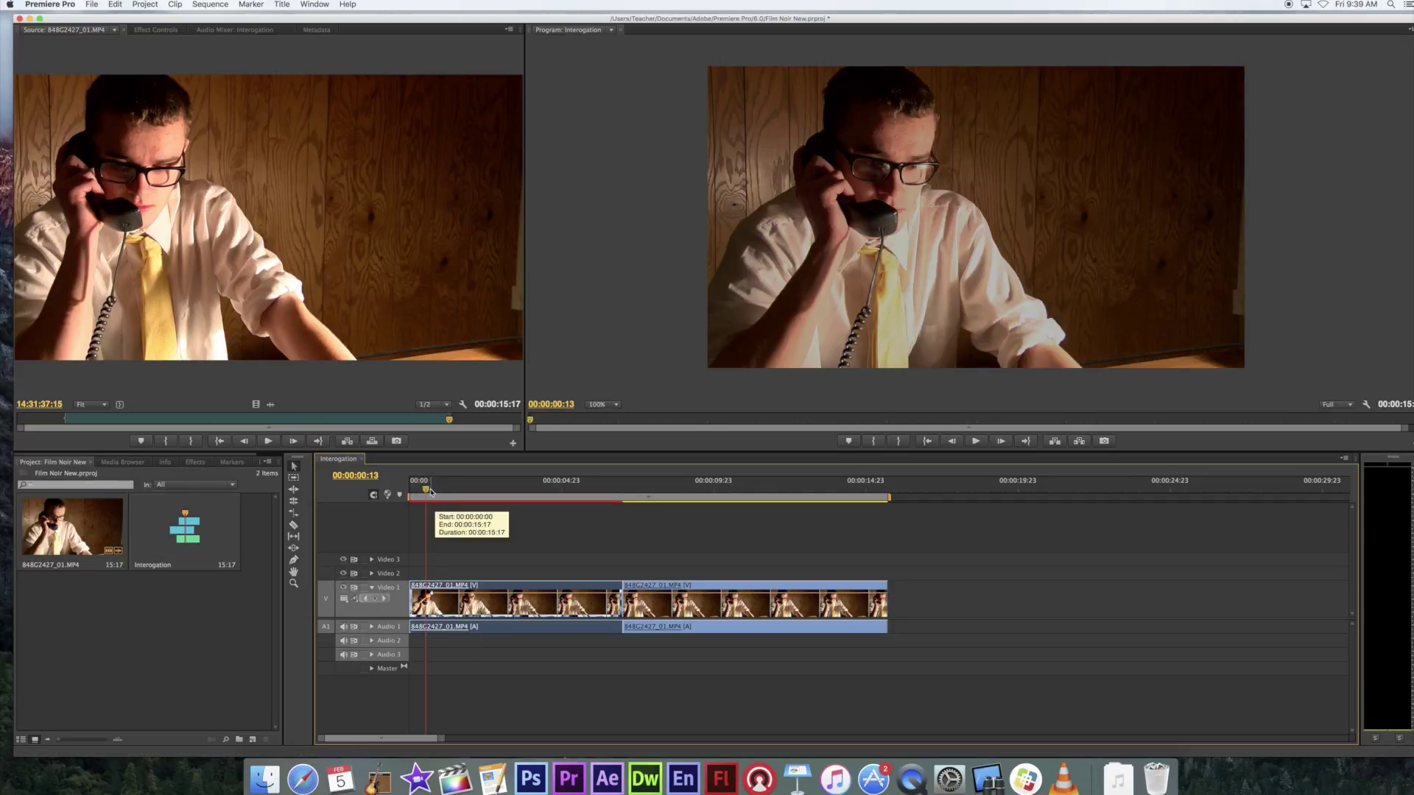
# Return the playhead to 00:00:00:18, and expand the Audio 1 track and increase its height.
pyautogui.moveTo(427, 488)
pyautogui.mouseDown()
pyautogui.moveTo(402, 497)
pyautogui.moveTo(434, 495)
pyautogui.mouseUp()
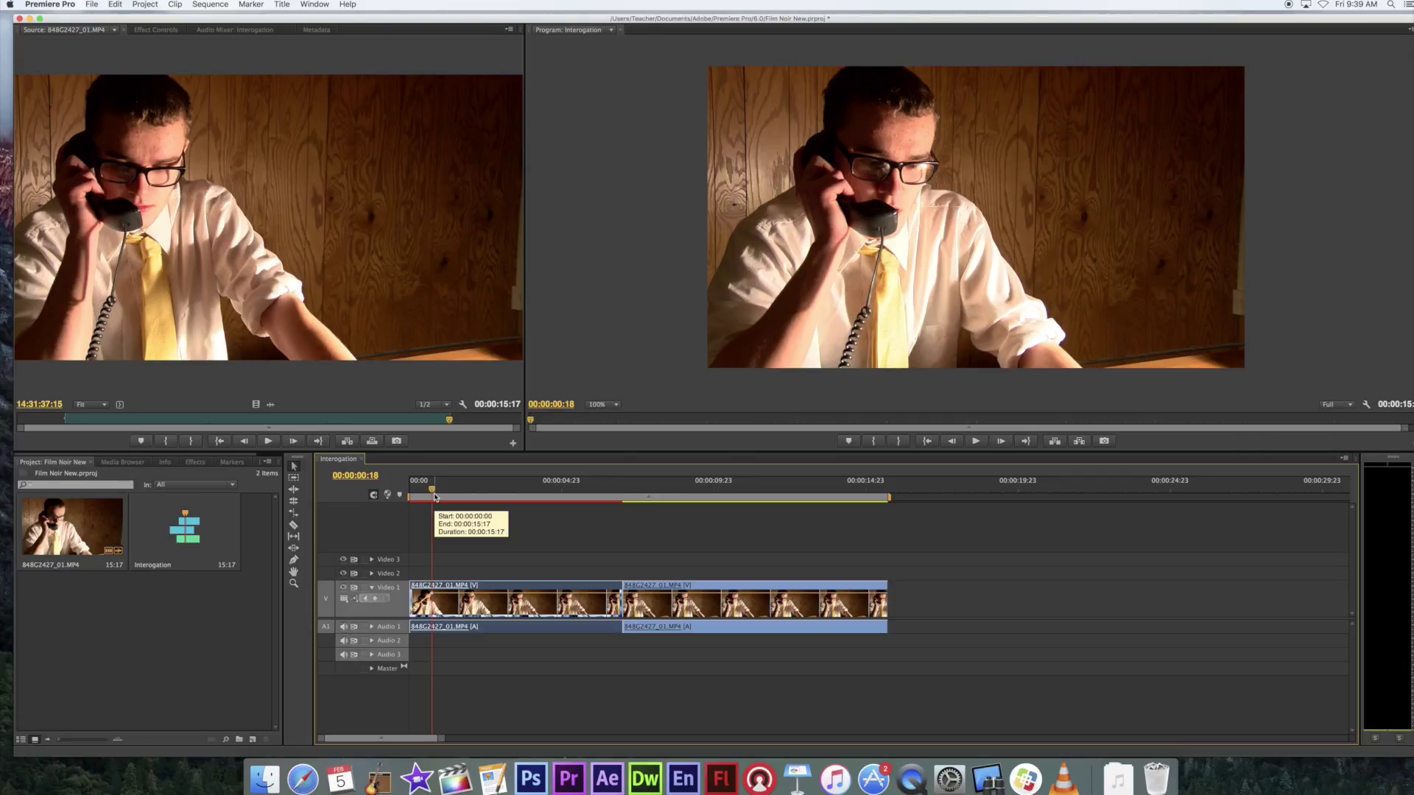
pyautogui.click(372, 626)
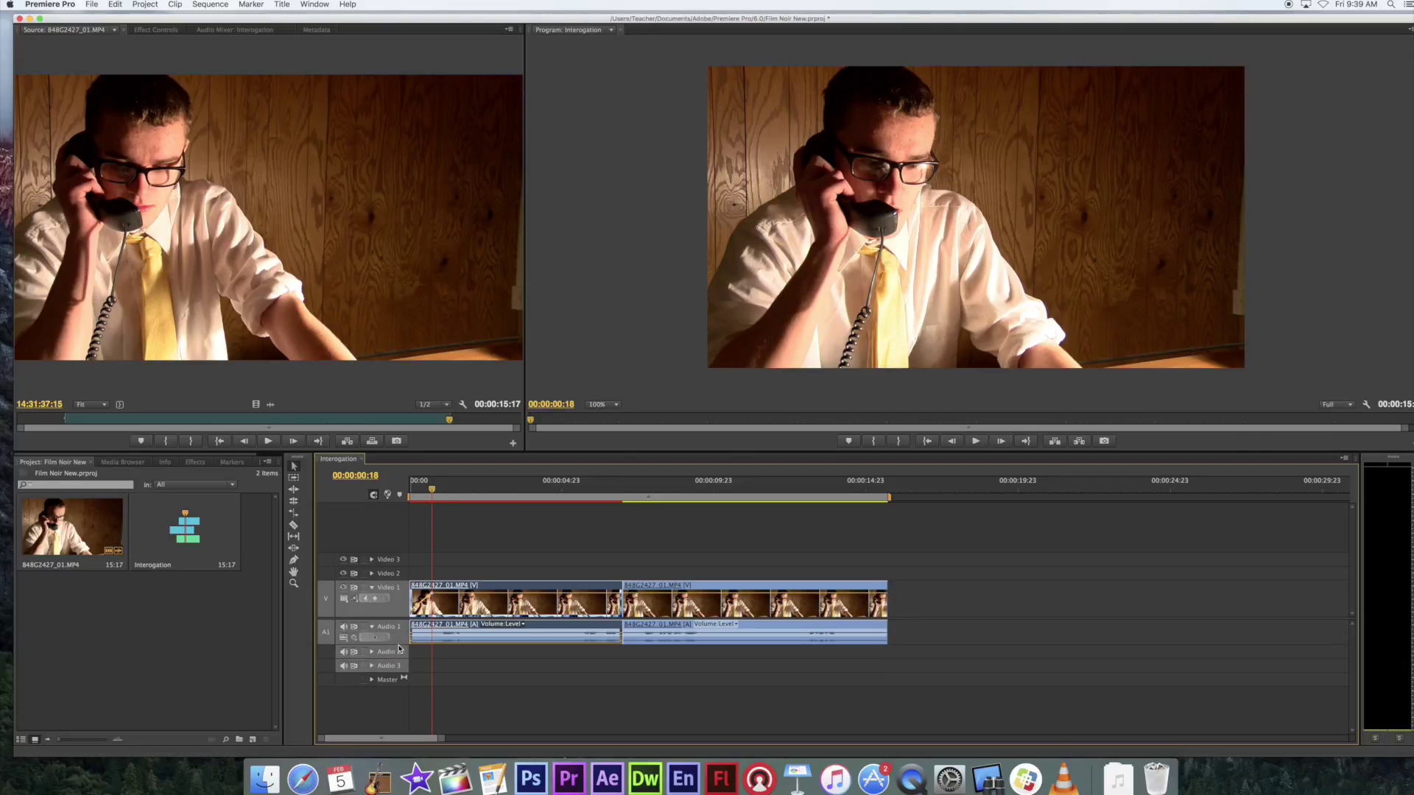
pyautogui.moveTo(399, 646); pyautogui.dragTo(398, 666)
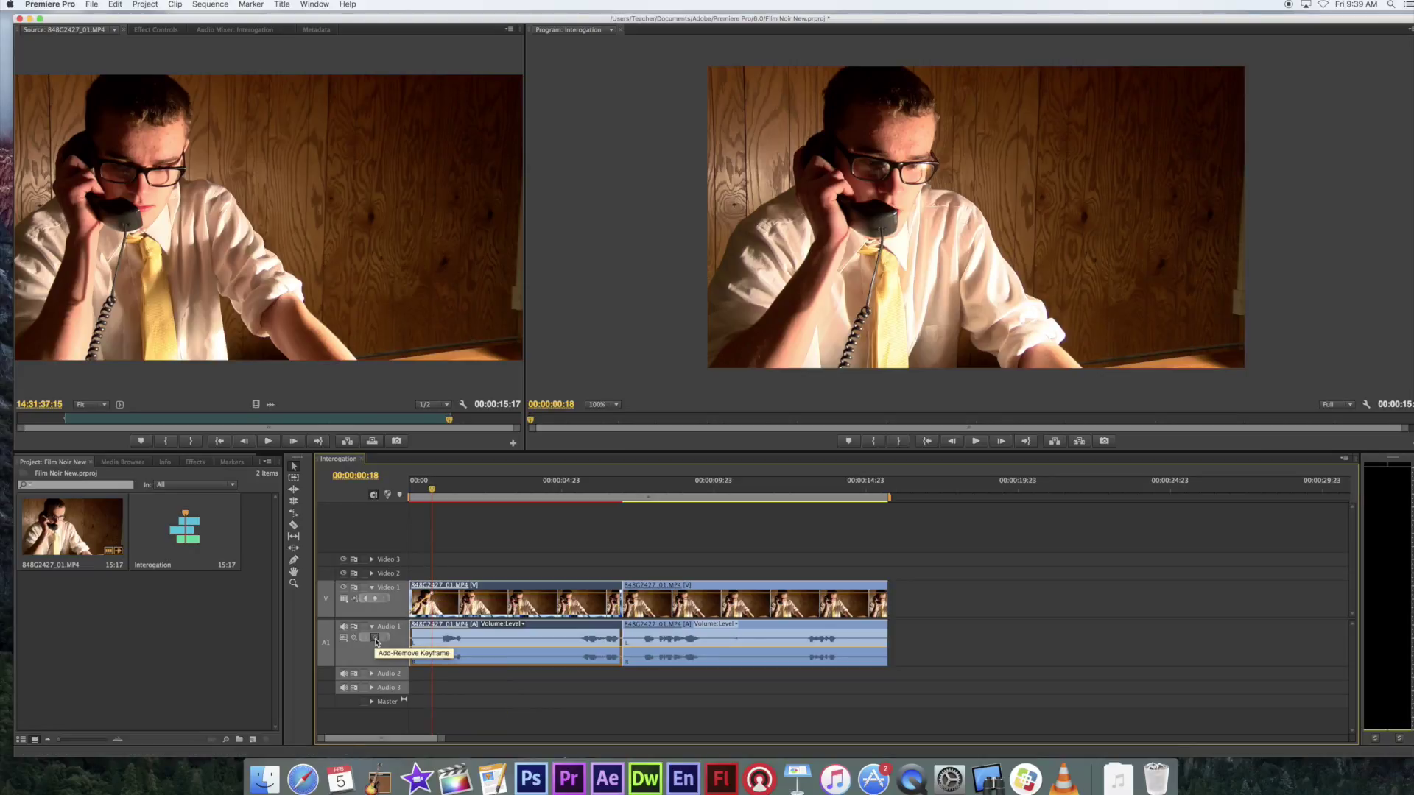
# Add a volume keyframe at 00:00:00:18 on the first Audio 1 segment and lower its opening keyframe to -oo dB.
pyautogui.click(376, 639)
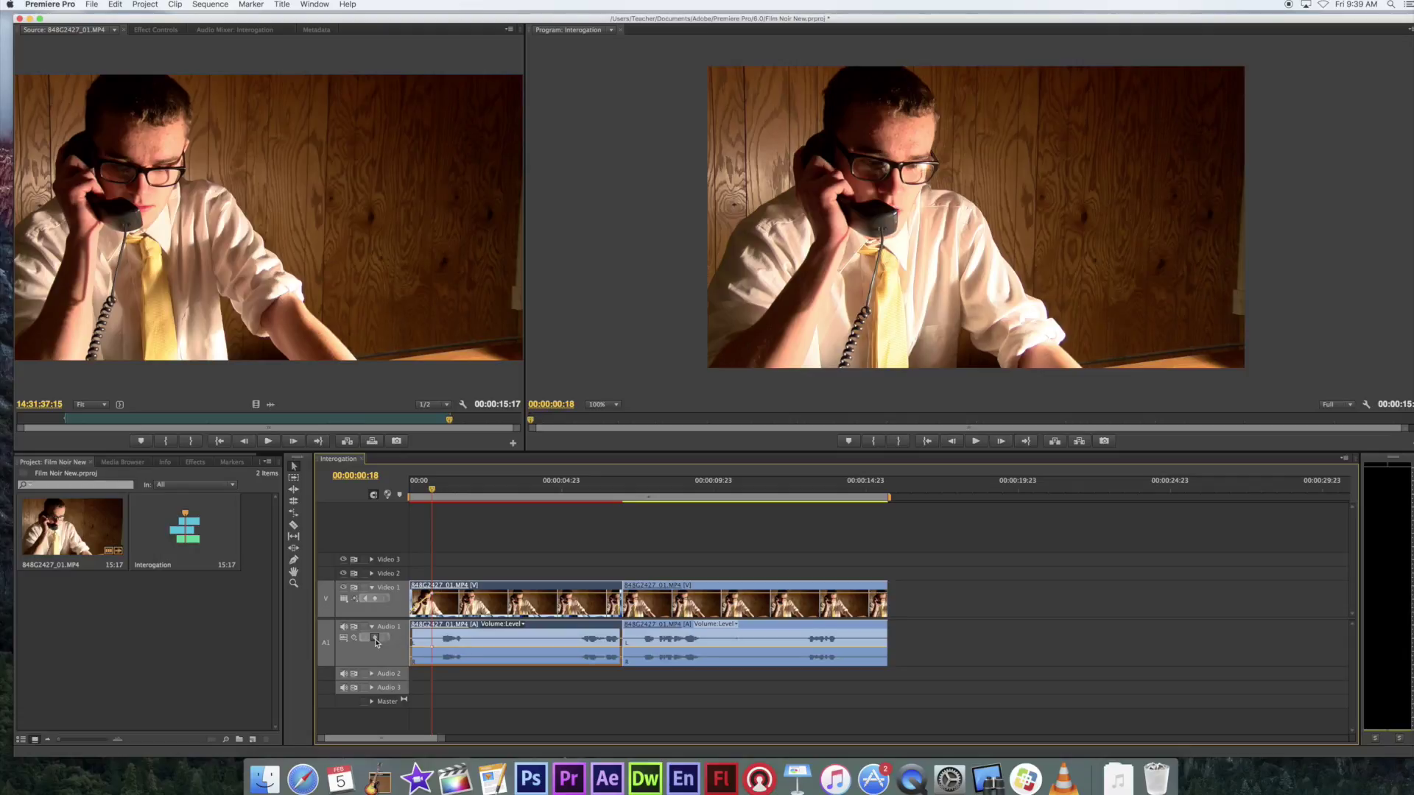
pyautogui.press('Left')
pyautogui.press('Left')
pyautogui.press('Left')
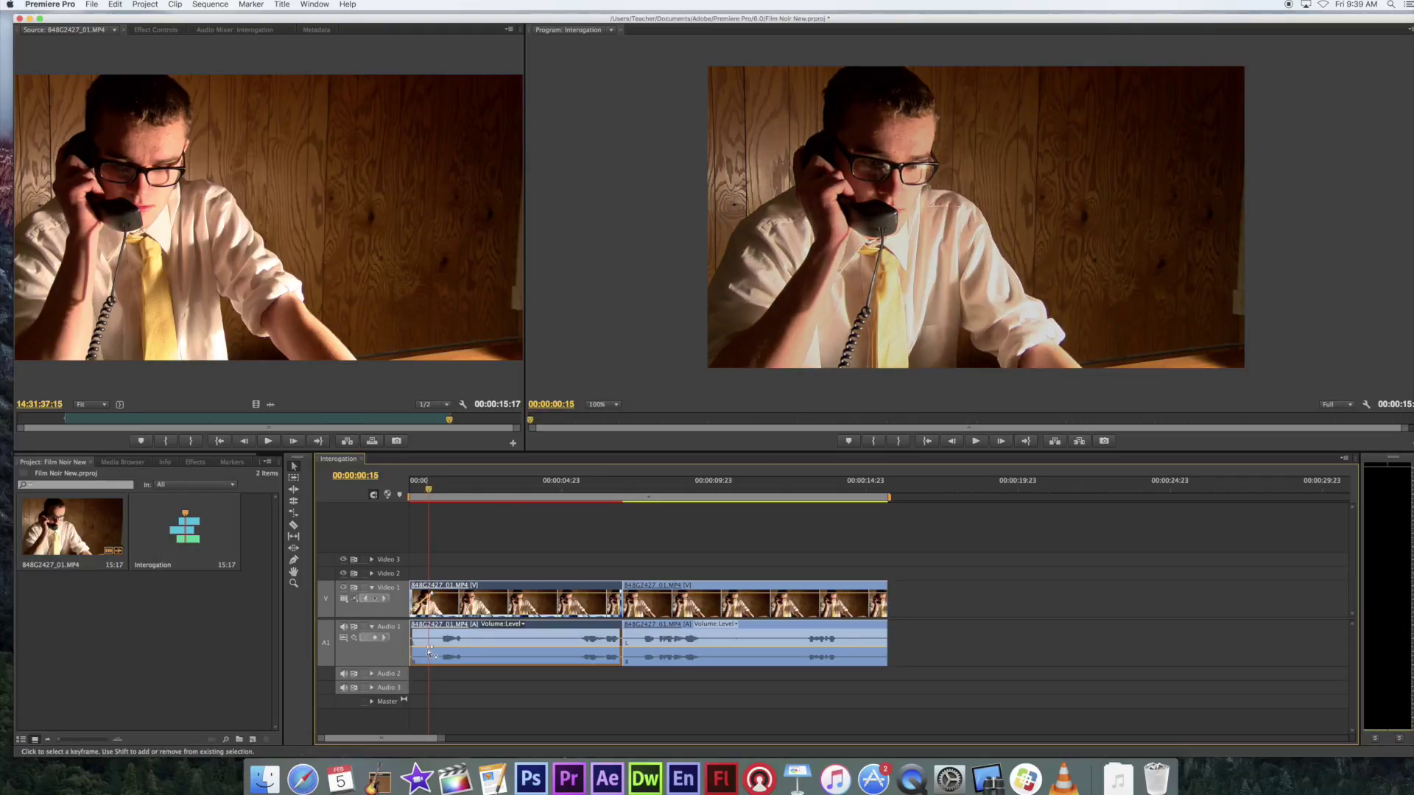
pyautogui.moveTo(412, 647); pyautogui.dragTo(413, 661)
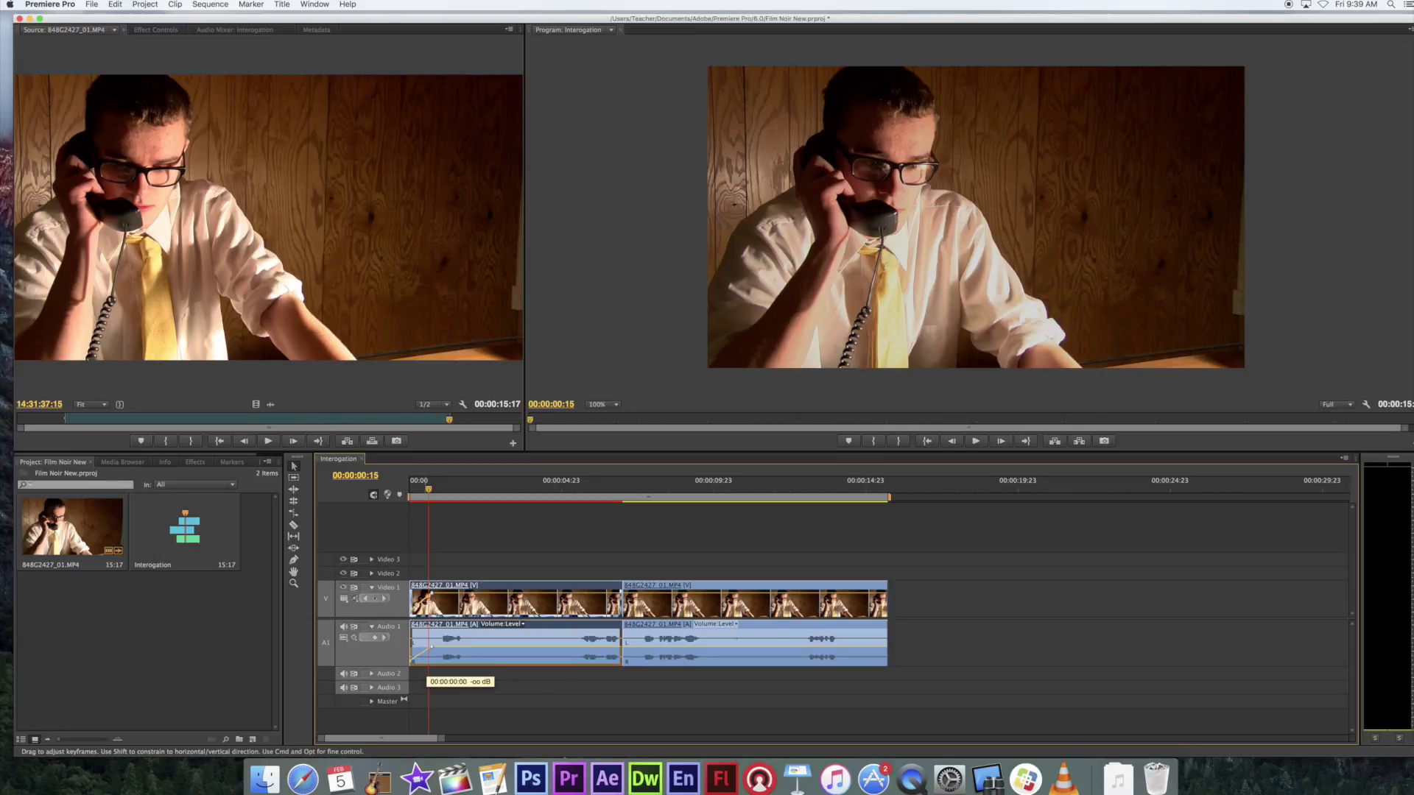
# Play the fade-in from the start of the sequence and park the playhead at 00:00:03:02.
pyautogui.moveTo(428, 492); pyautogui.dragTo(409, 495)
pyautogui.press('space')
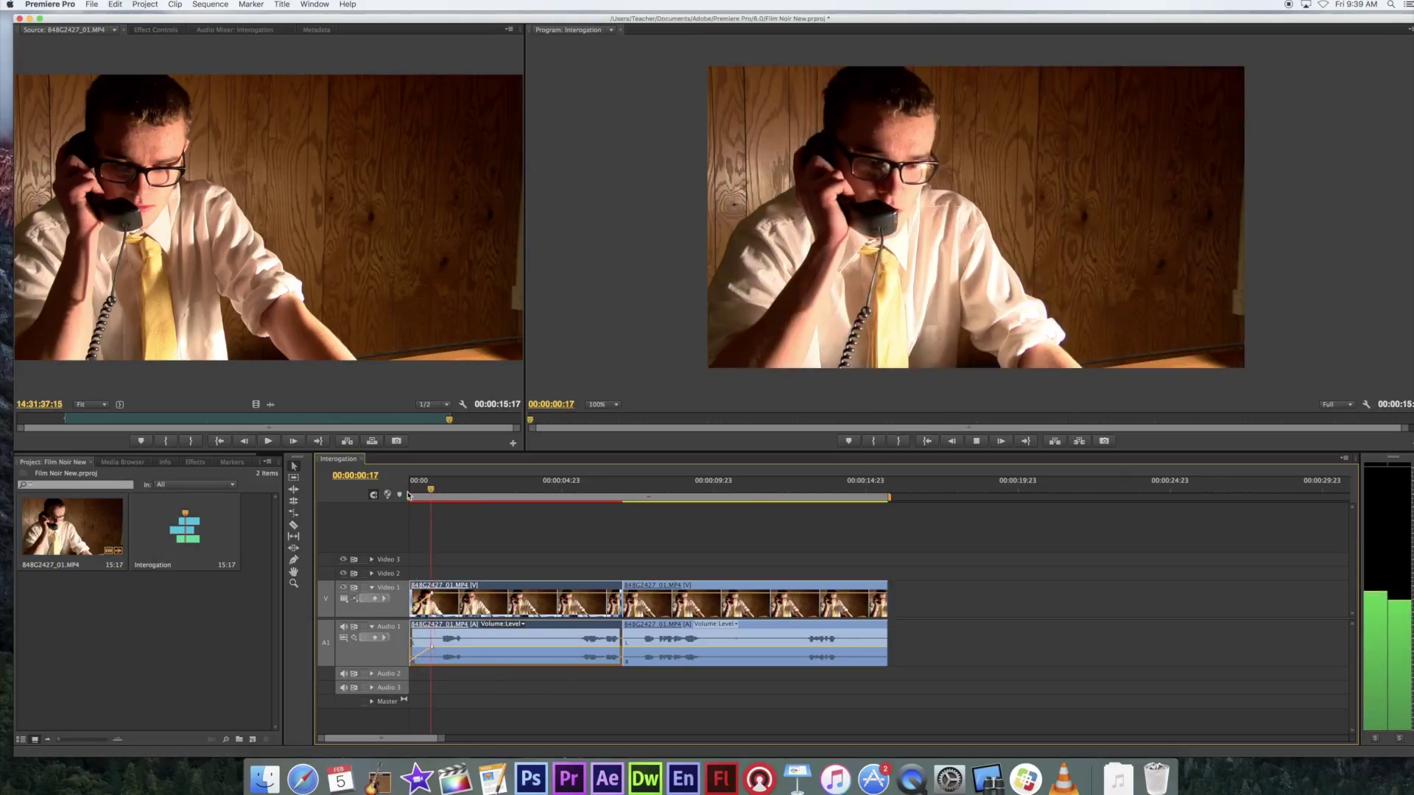
pyautogui.press('space')
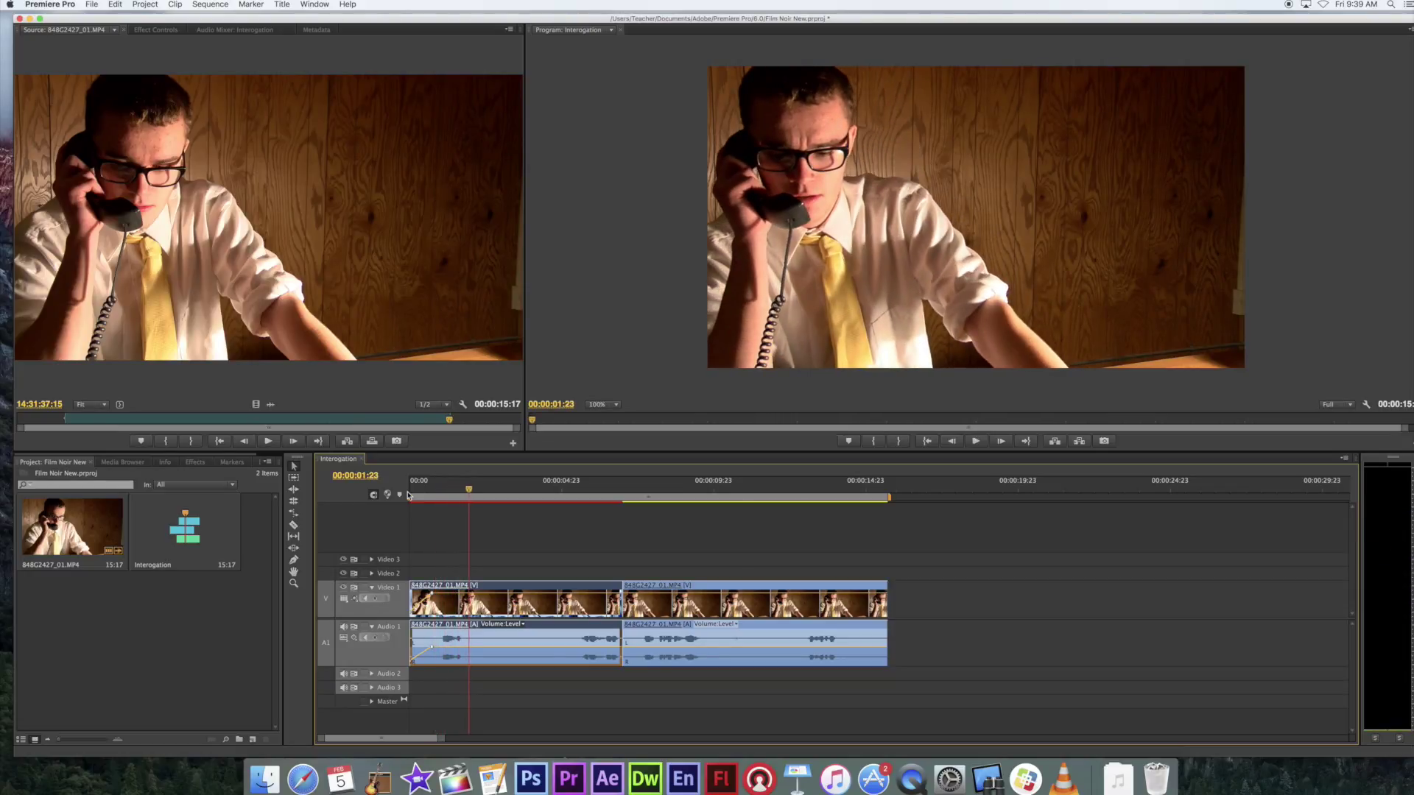
pyautogui.moveTo(408, 494); pyautogui.dragTo(445, 498)
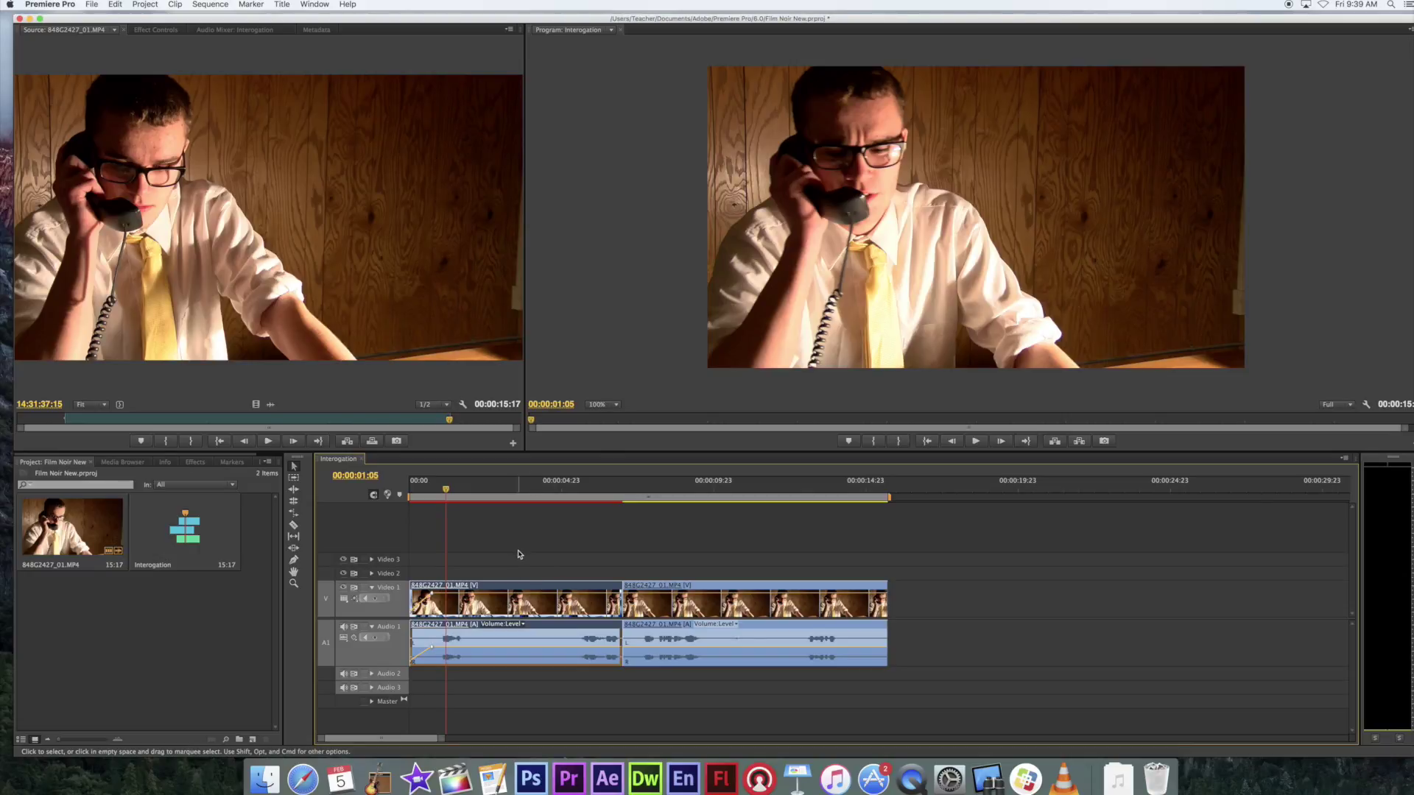
pyautogui.moveTo(447, 489); pyautogui.dragTo(504, 494)
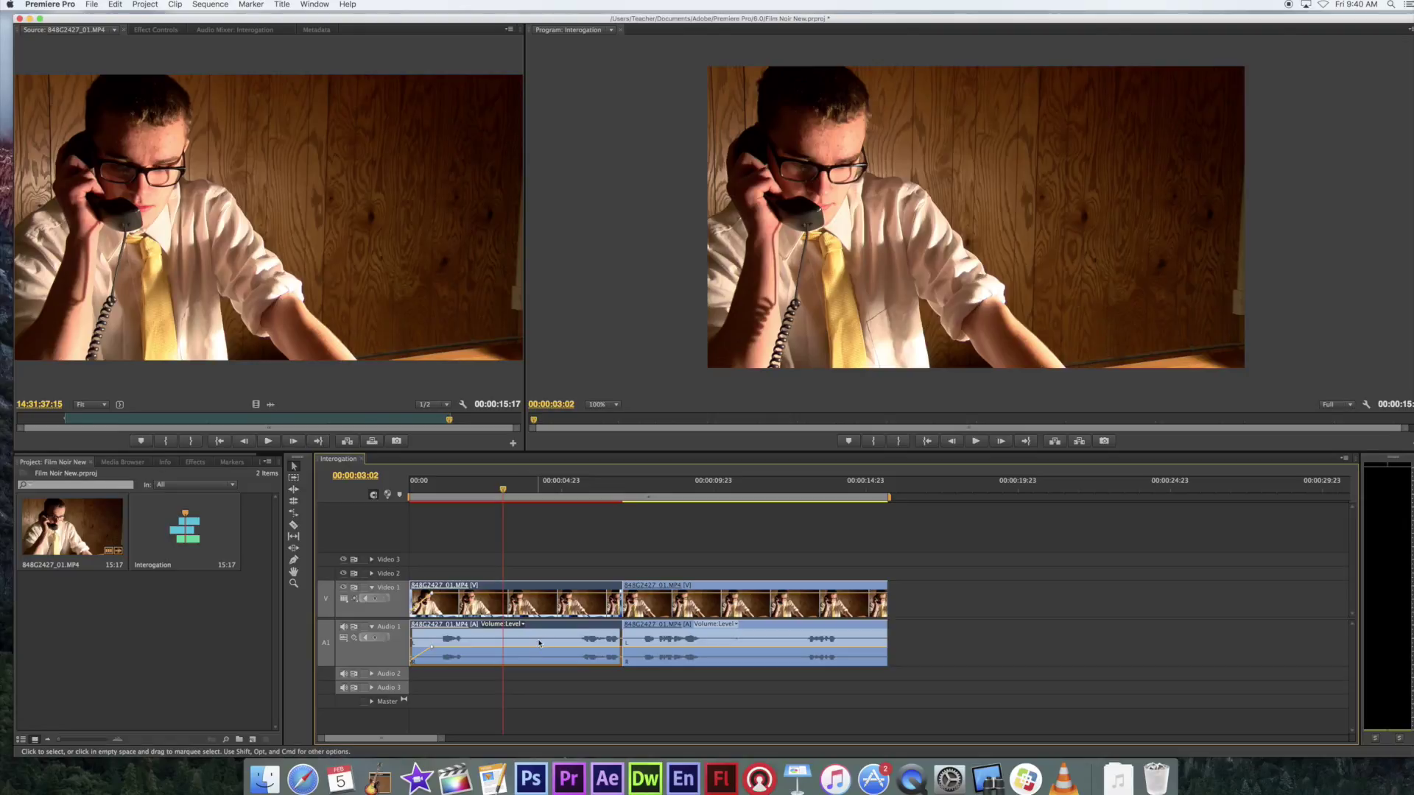
# Apply the Three-Way Color Corrector from the Color Correction video effects to the first clip segment on Video 1.
pyautogui.click(196, 462)
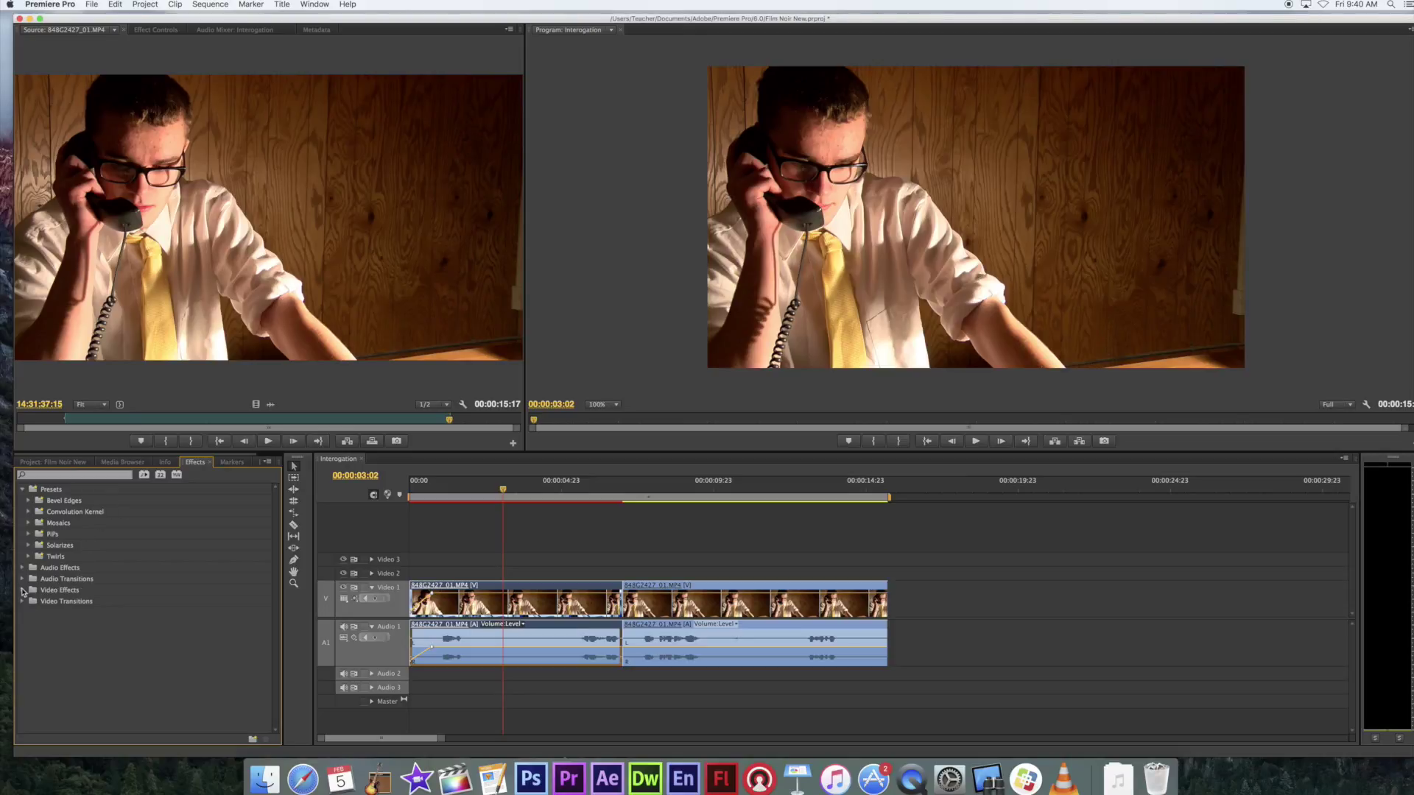
pyautogui.click(22, 591)
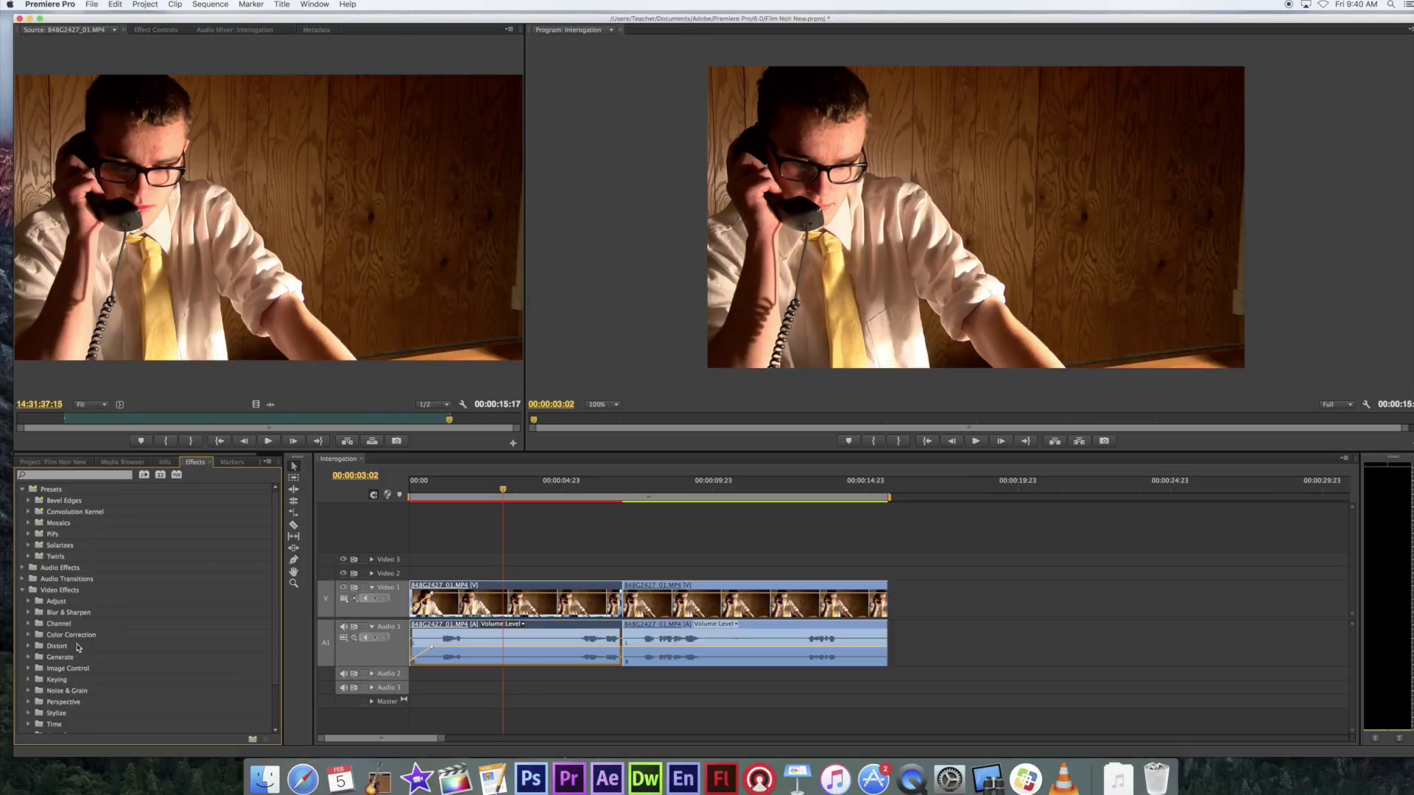
pyautogui.click(29, 635)
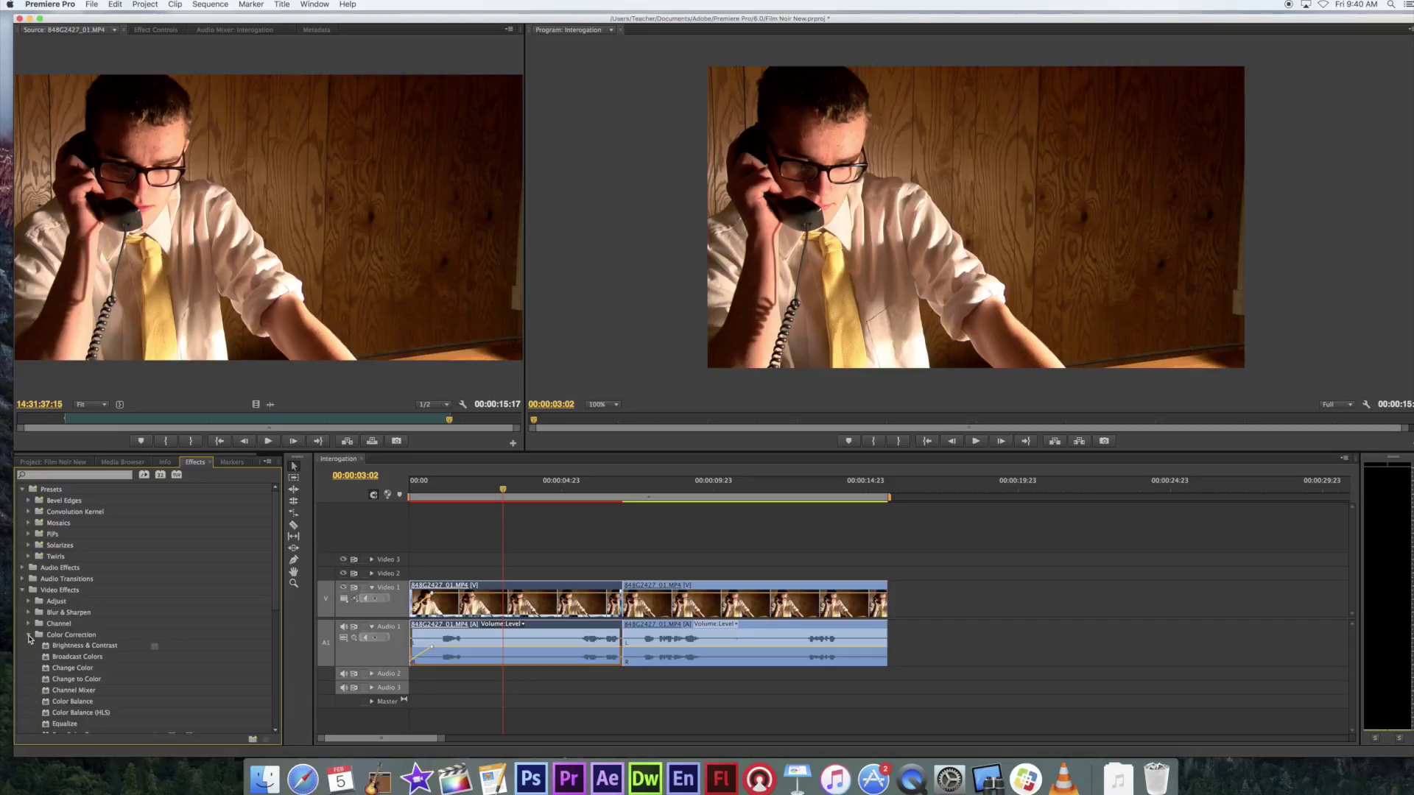
pyautogui.scroll(-5, 81, 662)
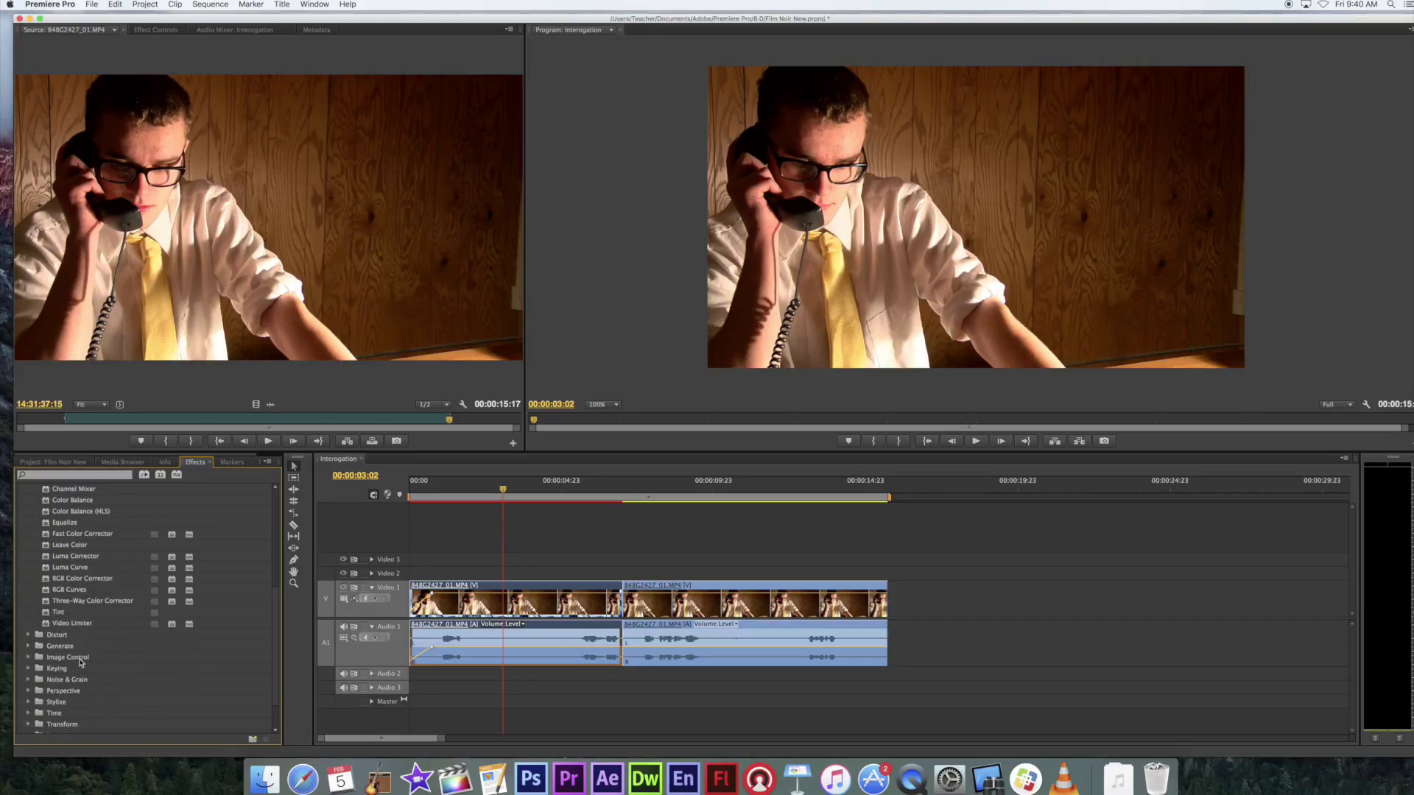
pyautogui.scroll(2, 81, 663)
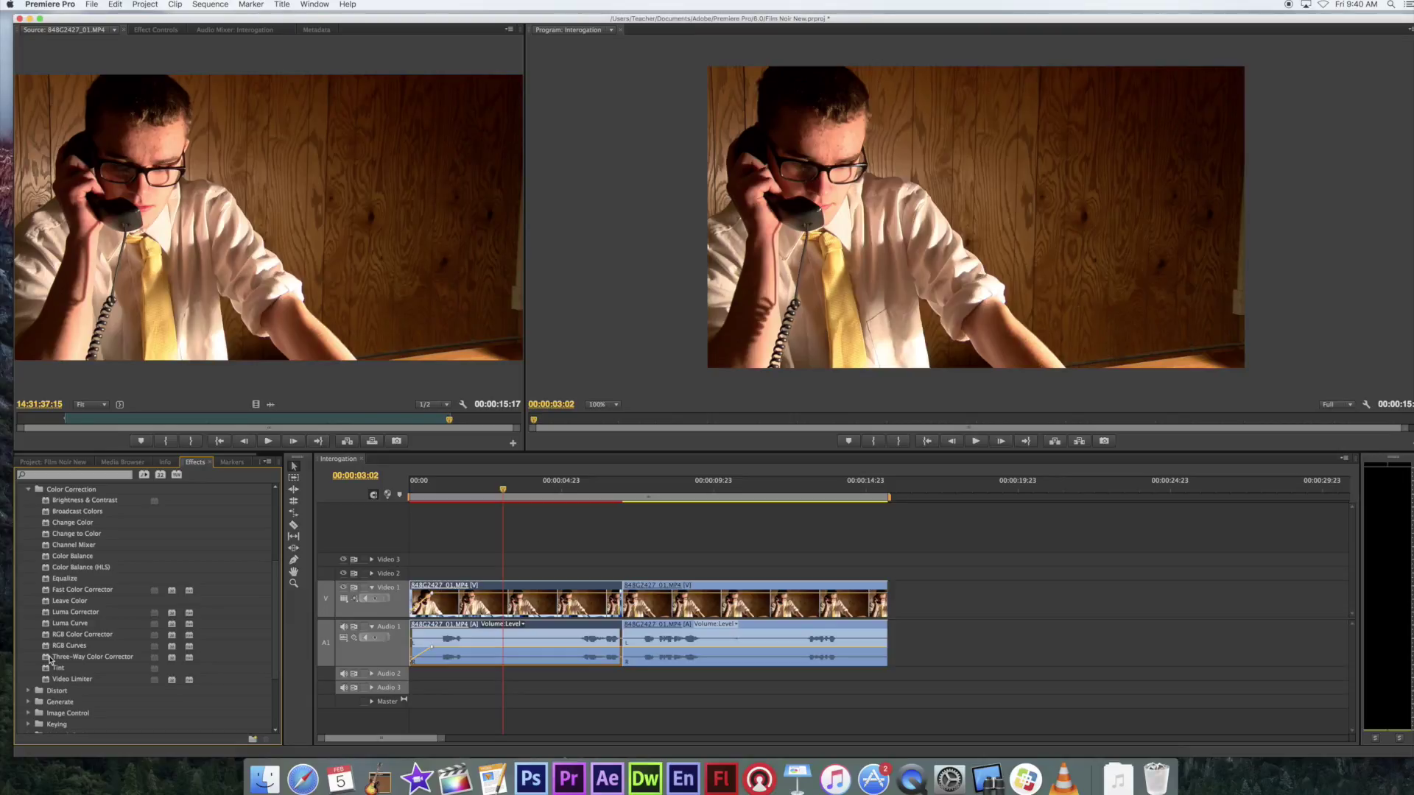
pyautogui.moveTo(50, 659); pyautogui.dragTo(523, 605)
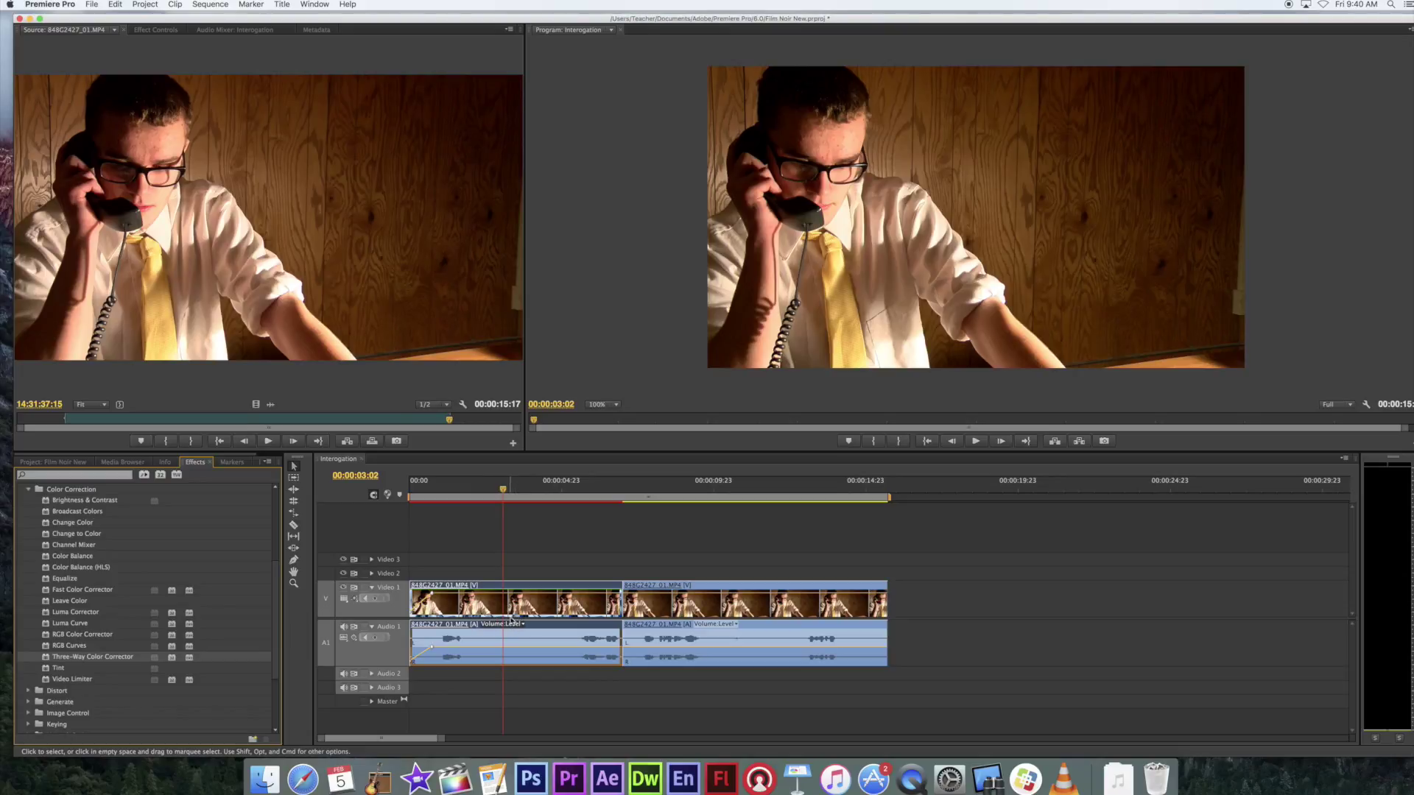
# Set the Three-Way Color Corrector's master, shadow, midtone and highlight saturation to 0 to turn the clip black and white.
pyautogui.click(162, 32)
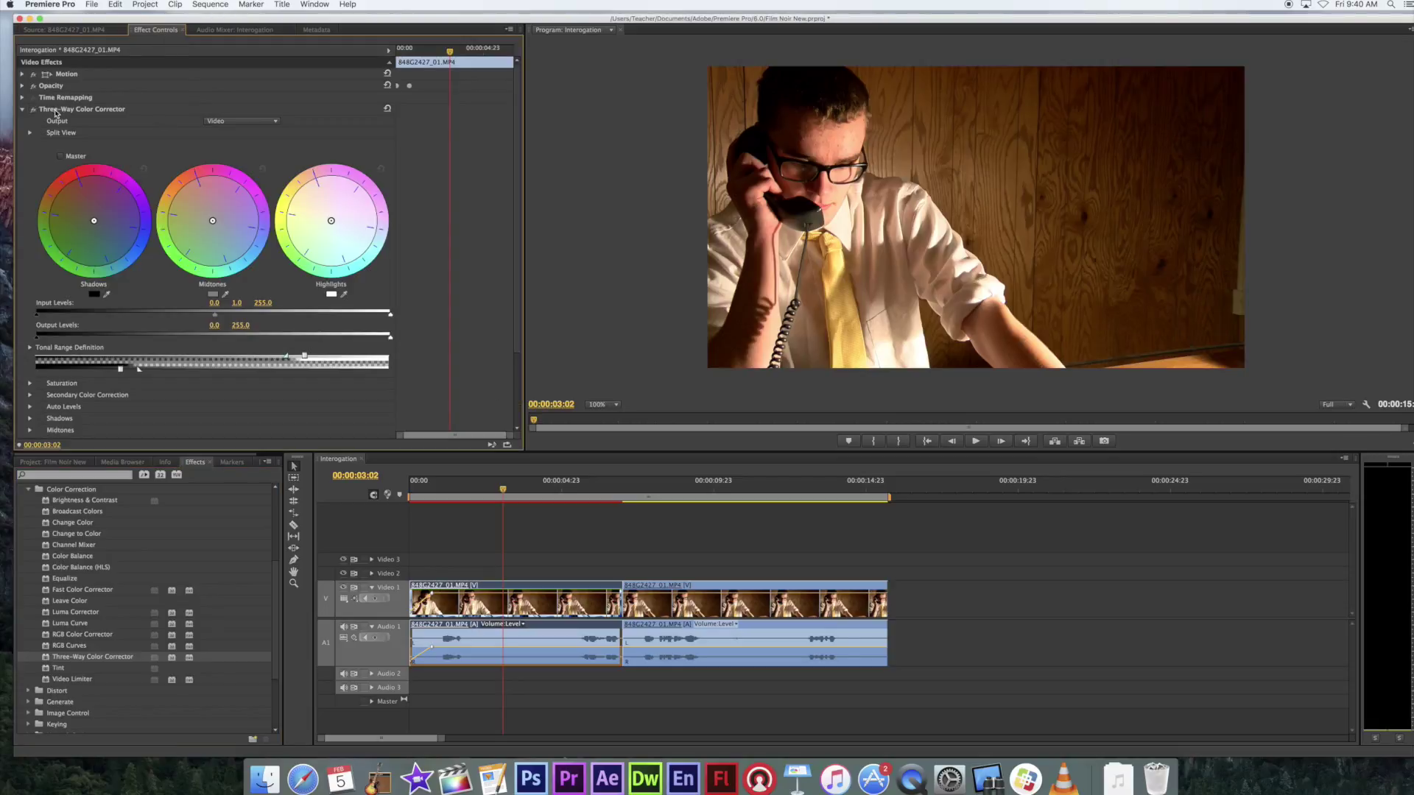
pyautogui.click(85, 112)
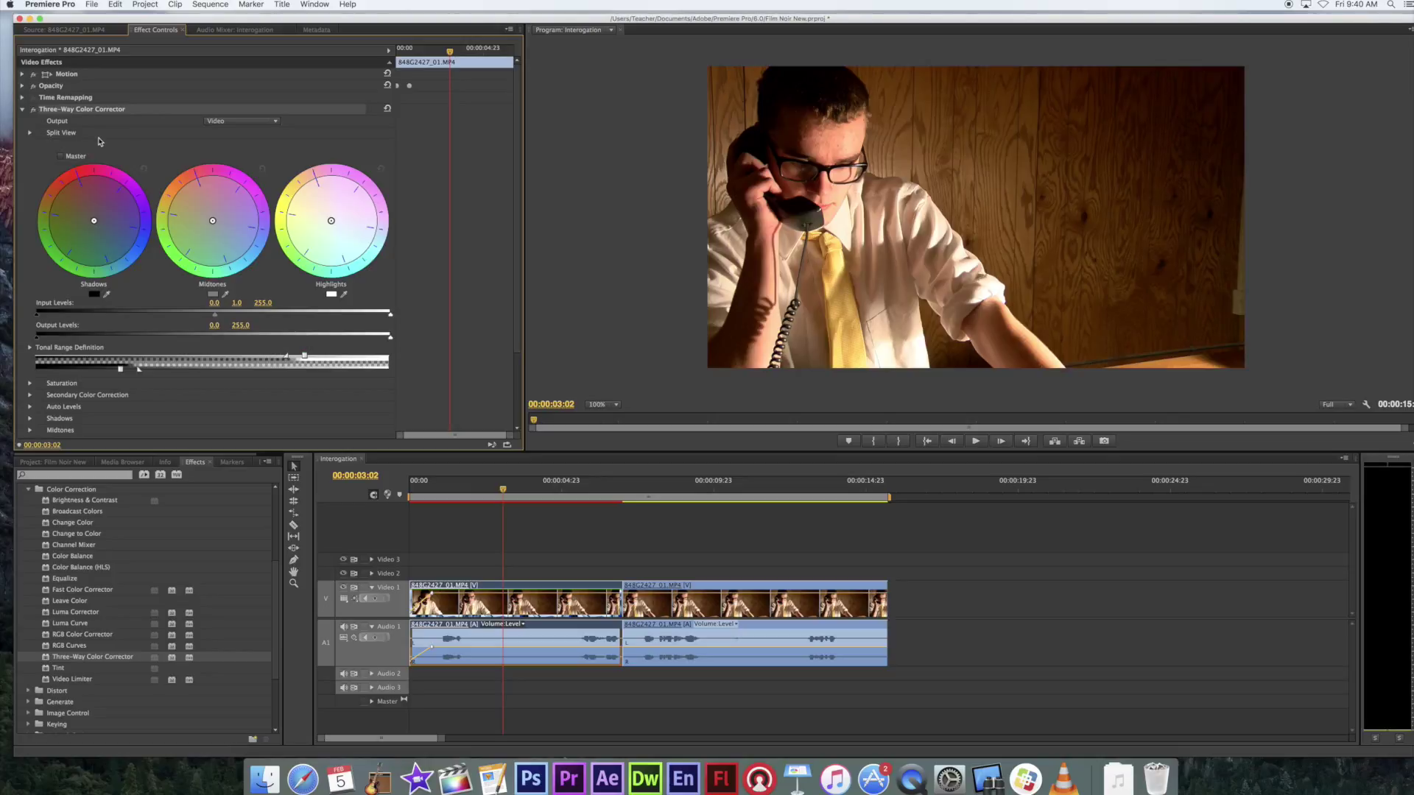
pyautogui.scroll(-3, 184, 288)
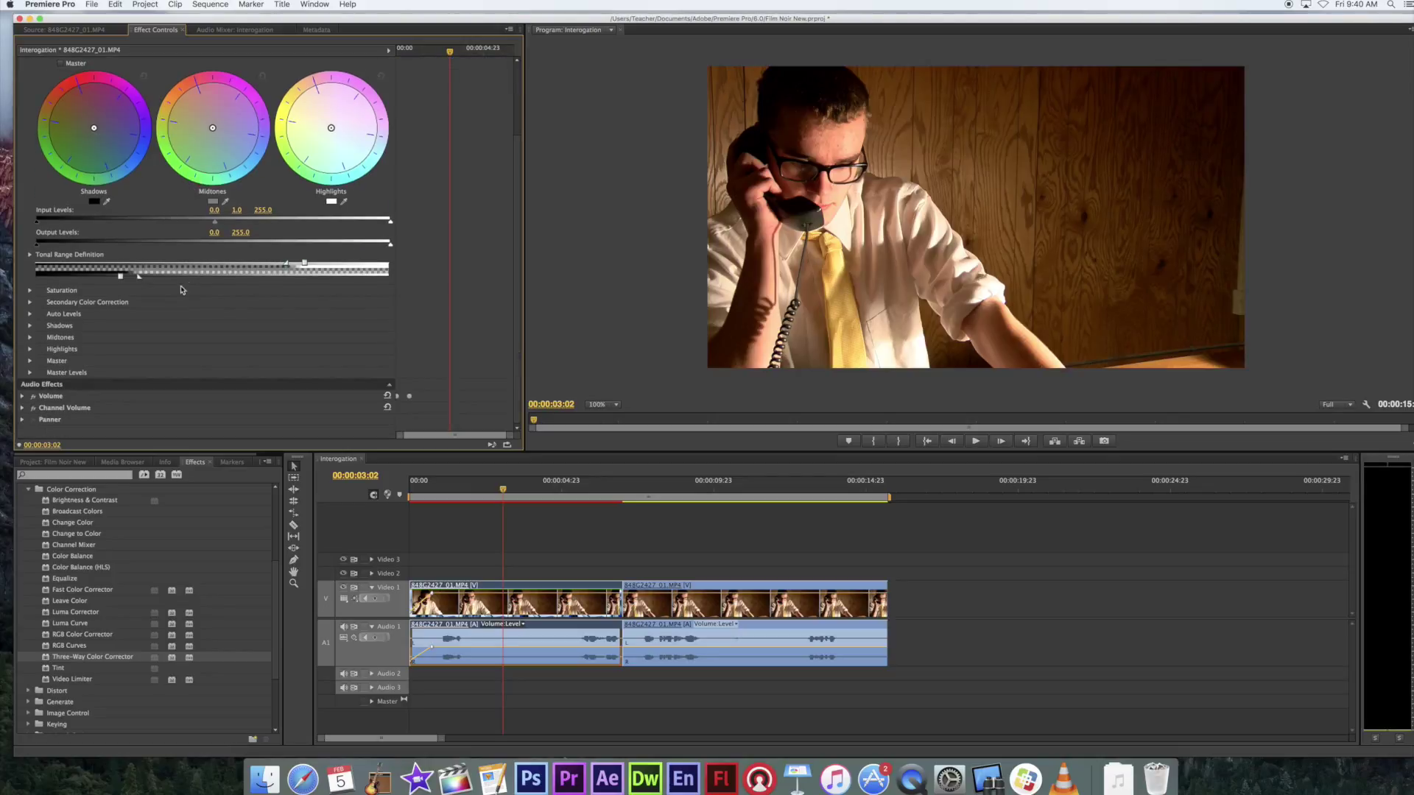
pyautogui.click(31, 291)
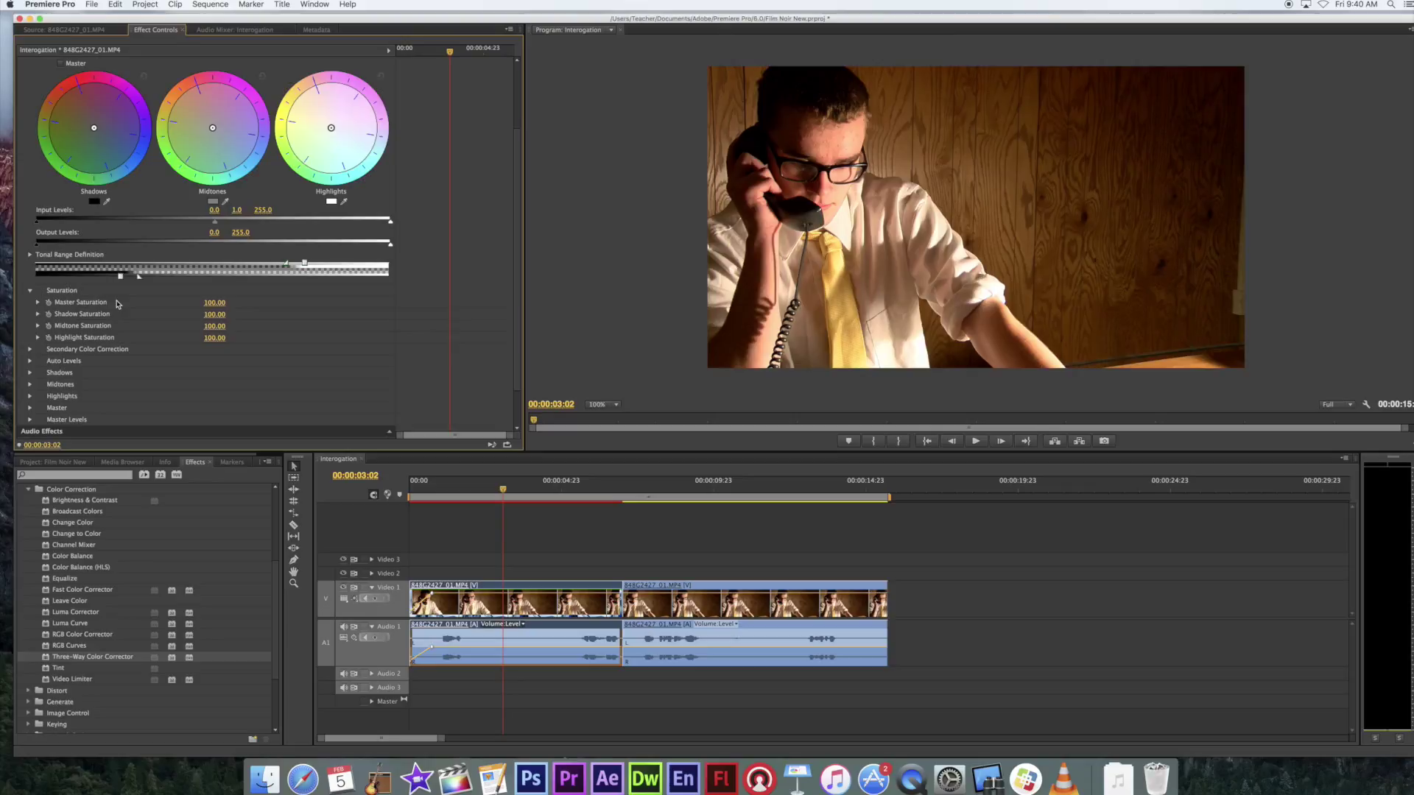
pyautogui.click(207, 301)
pyautogui.write('0')
pyautogui.press('Return')
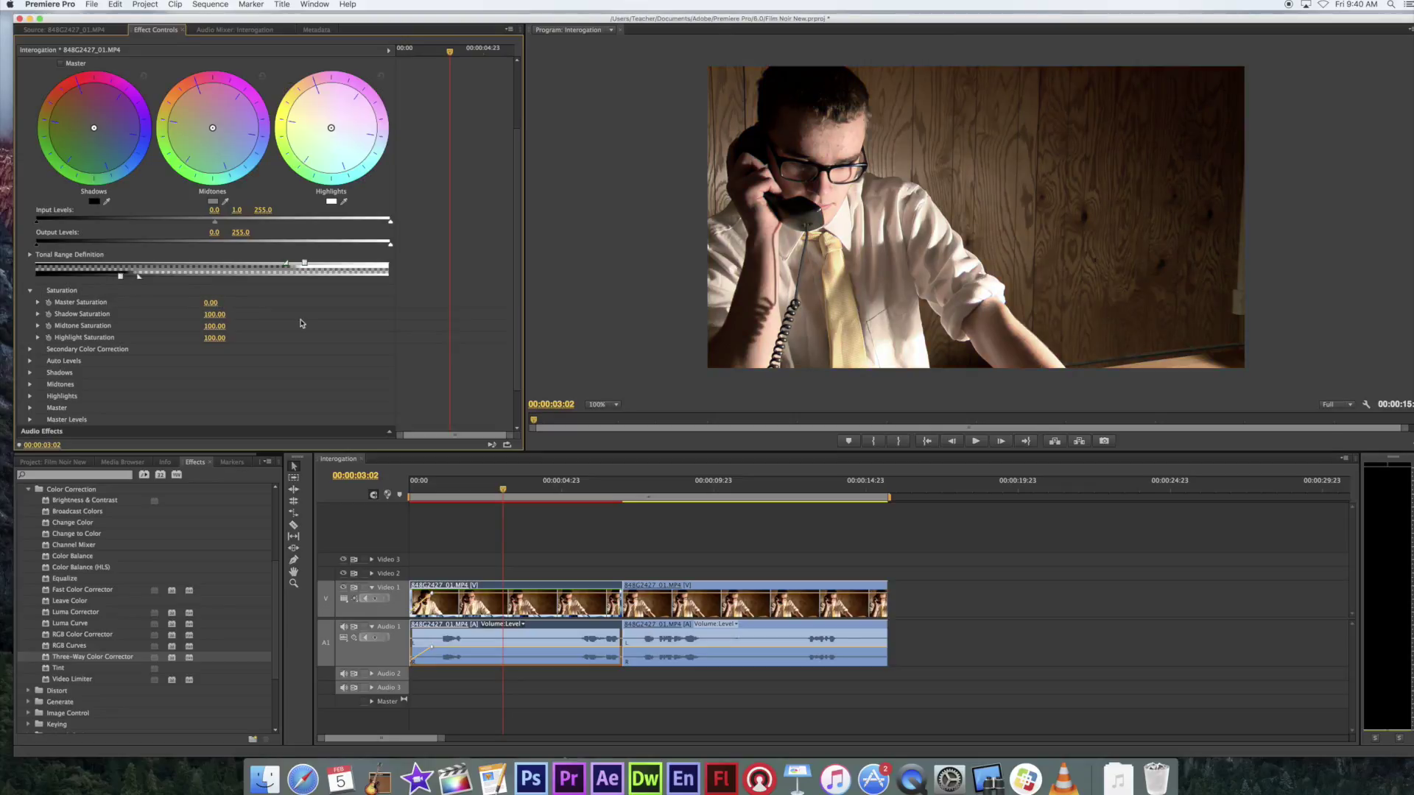
pyautogui.moveTo(217, 314); pyautogui.dragTo(203, 314)
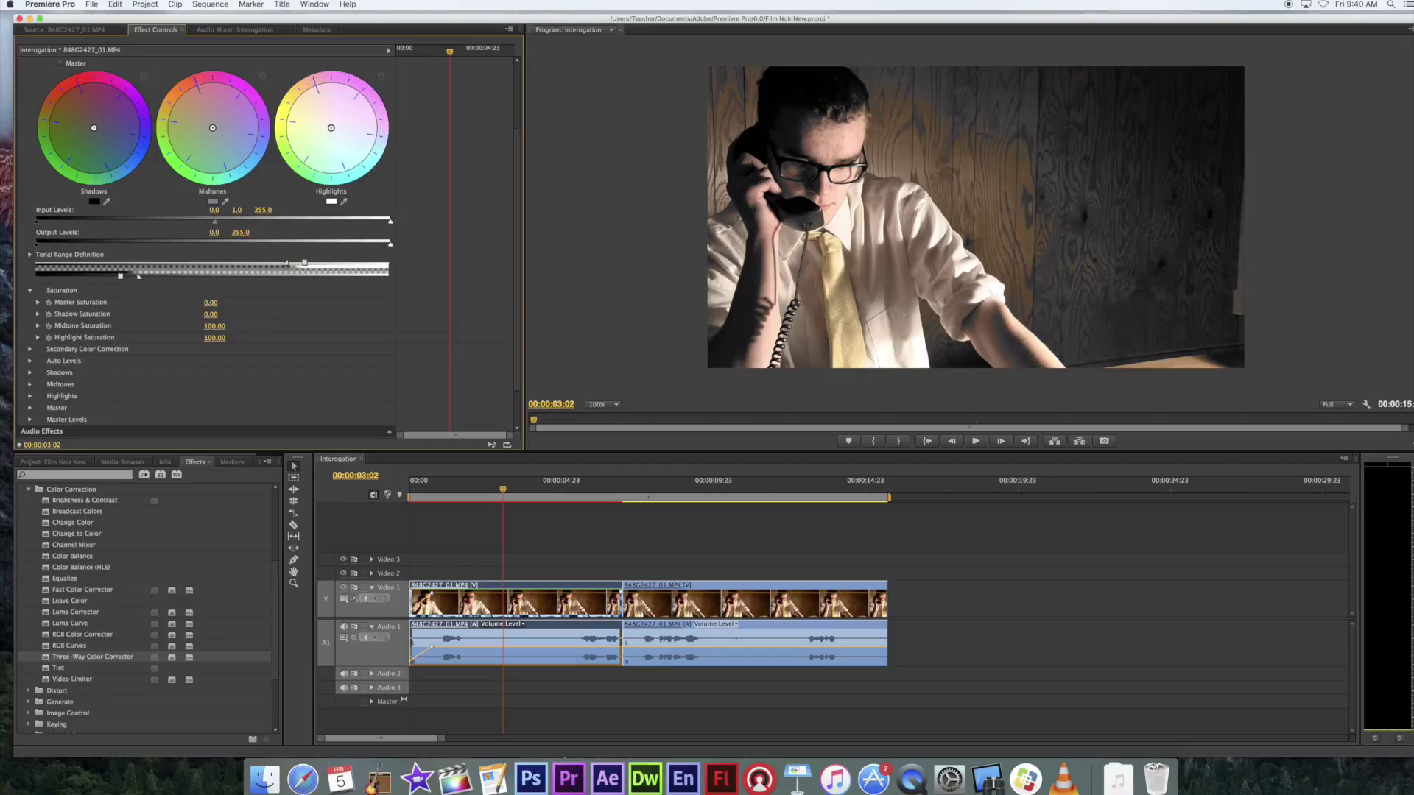
pyautogui.moveTo(218, 326); pyautogui.dragTo(305, 323)
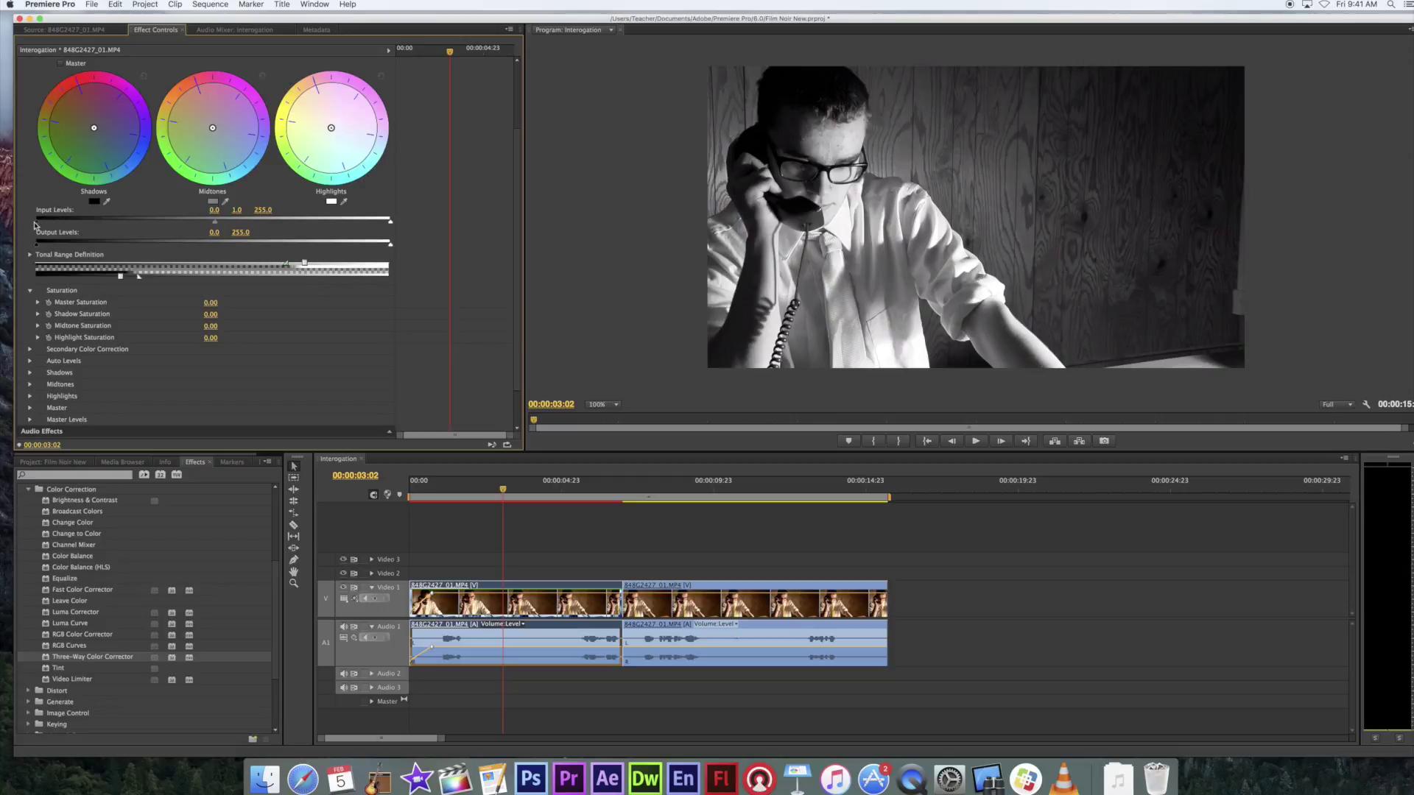
# Adjust the Three-Way Color Corrector's input levels to 10.5 for black, 0.5 for gray and 244.1 for white.
pyautogui.moveTo(36, 222)
pyautogui.mouseDown()
pyautogui.moveTo(77, 225)
pyautogui.moveTo(50, 224)
pyautogui.mouseUp()
pyautogui.moveTo(222, 223); pyautogui.dragTo(203, 223)
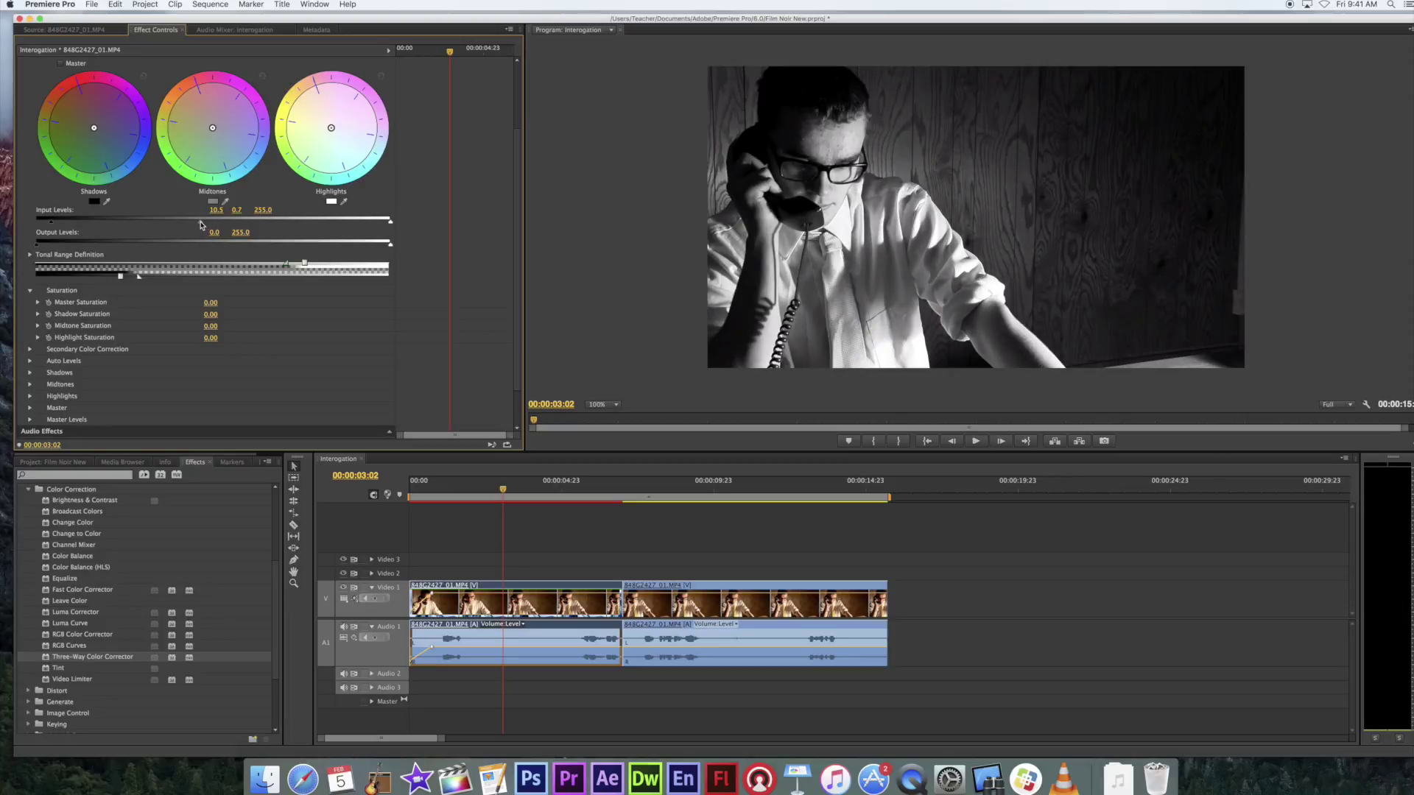
pyautogui.moveTo(390, 221)
pyautogui.mouseDown()
pyautogui.moveTo(360, 225)
pyautogui.moveTo(375, 225)
pyautogui.mouseUp()
pyautogui.moveTo(196, 222); pyautogui.dragTo(181, 224)
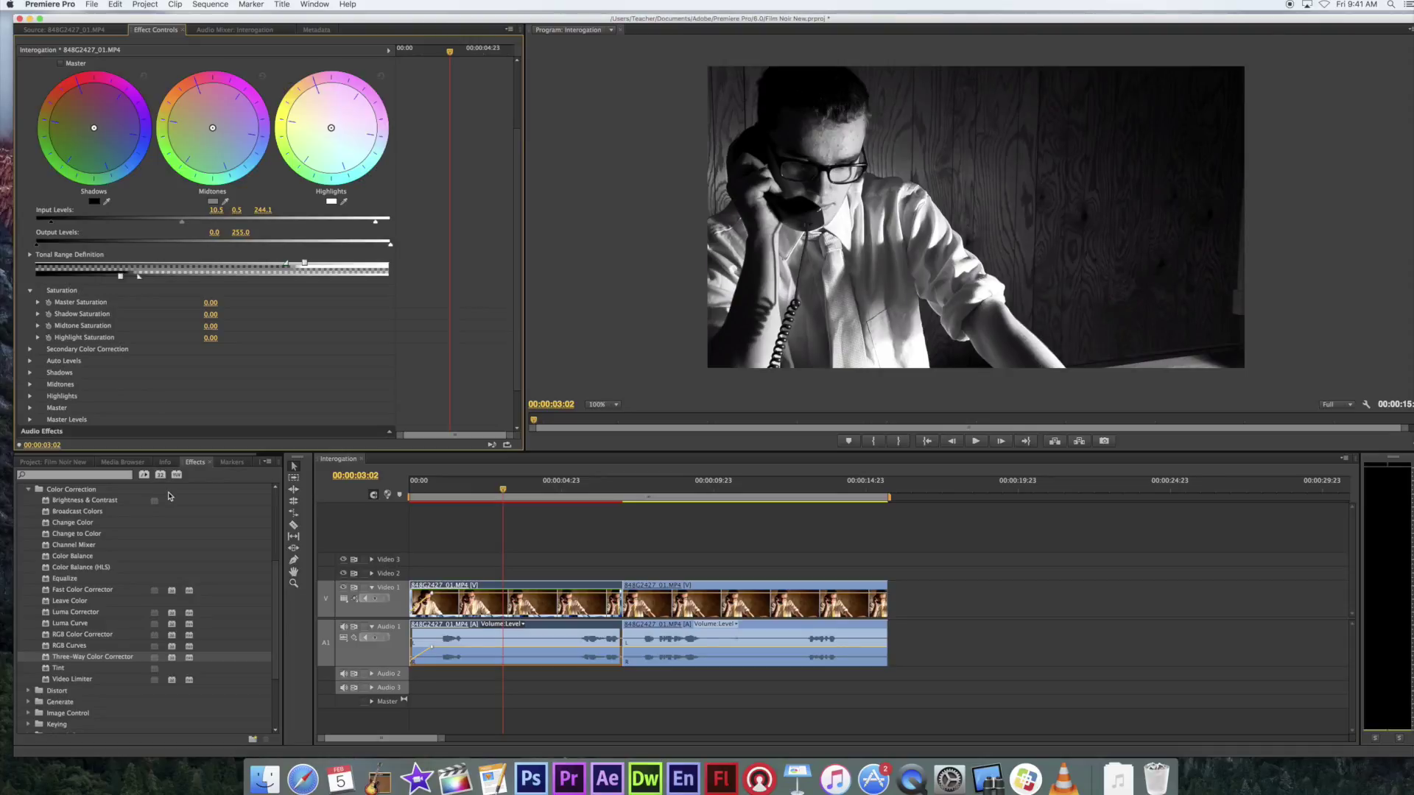
# Add the Brightness & Contrast effect to the first clip segment, after the Three-Way Color Corrector.
pyautogui.click(83, 501)
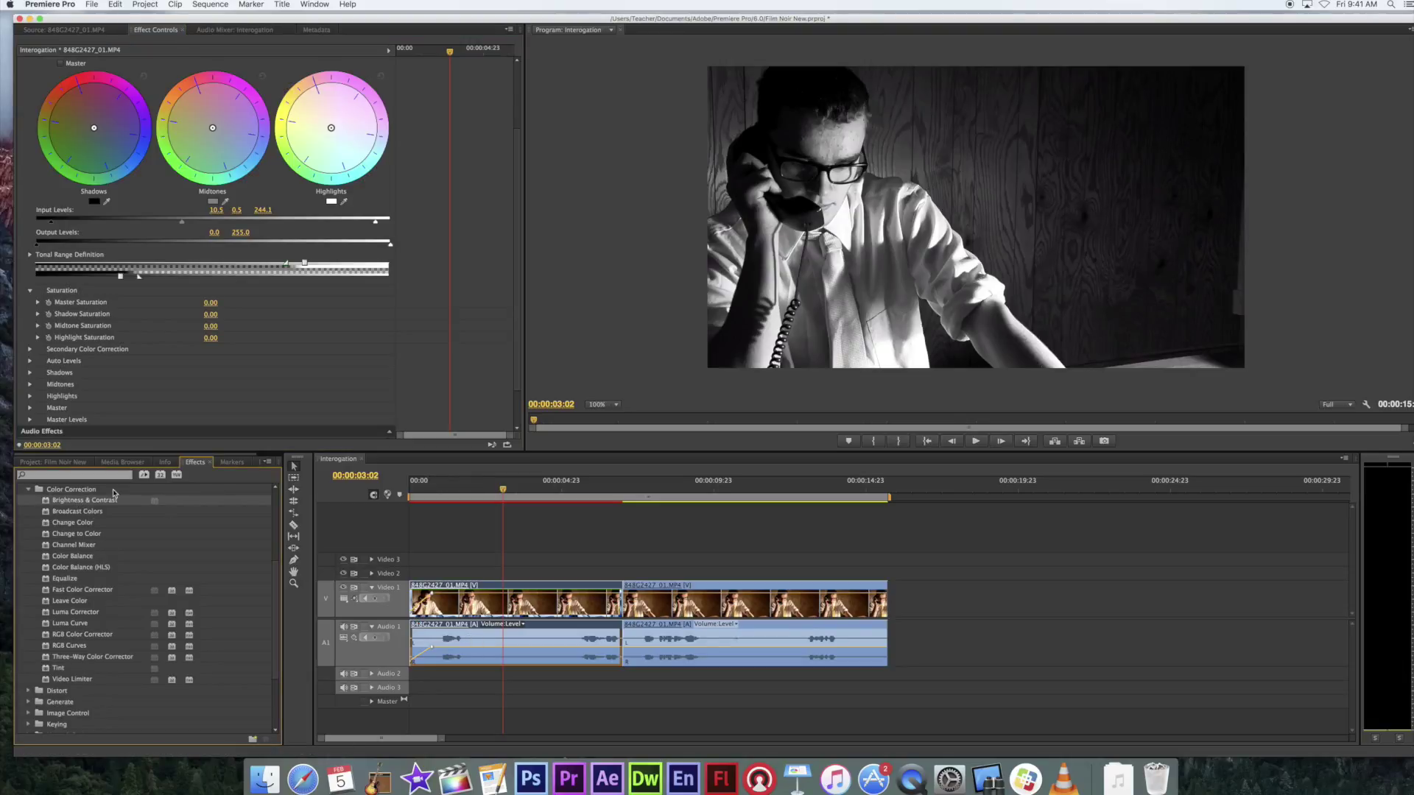
pyautogui.moveTo(84, 503); pyautogui.dragTo(197, 397)
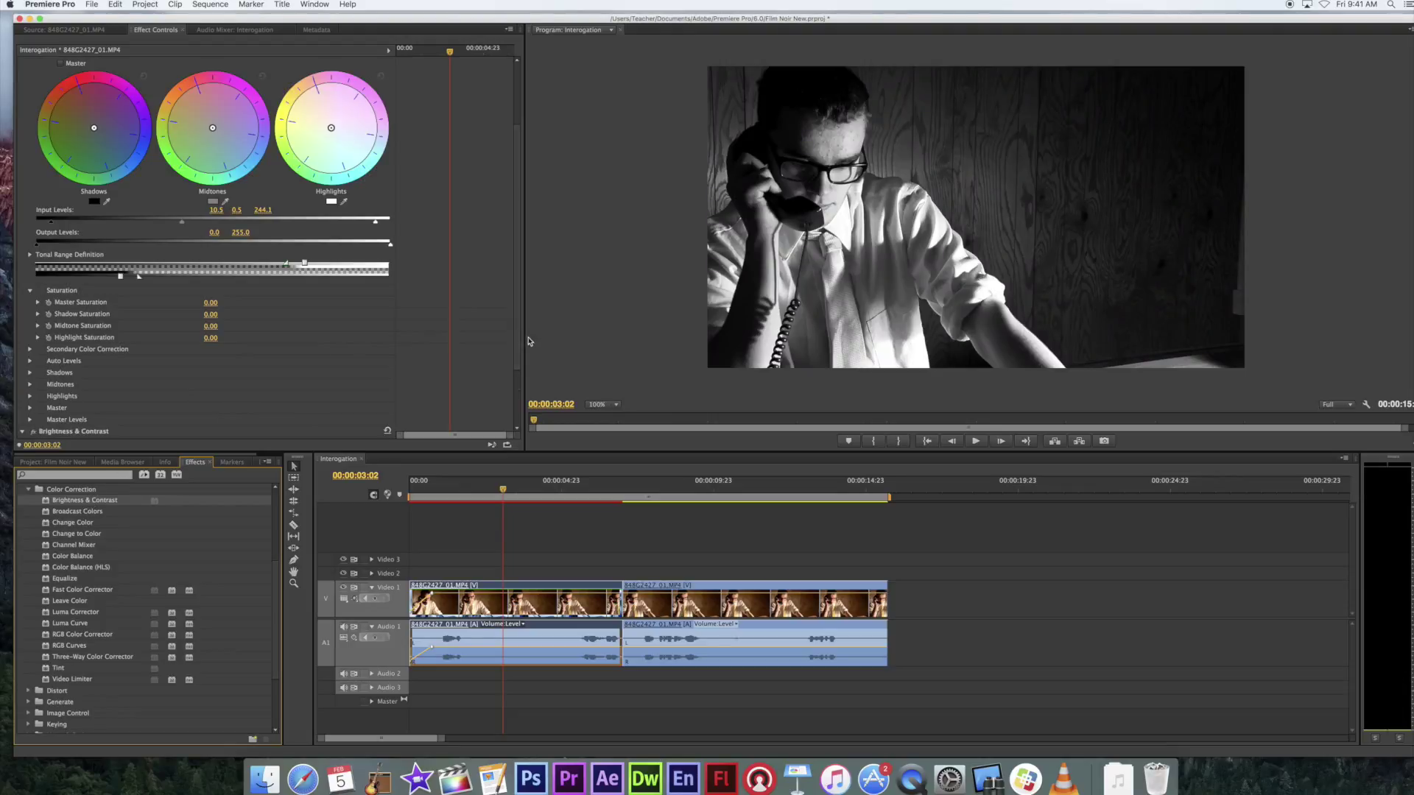
pyautogui.scroll(-3, 518, 404)
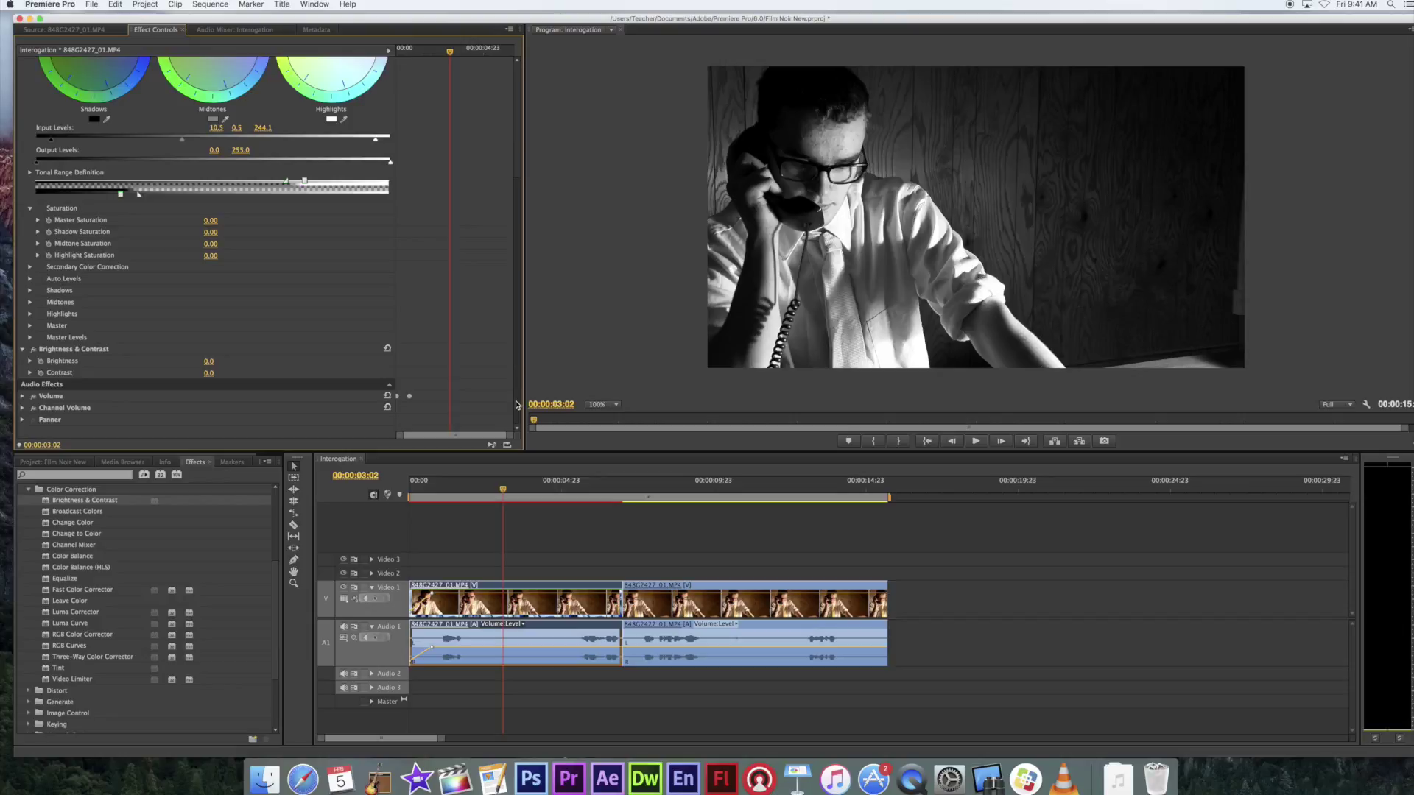
# Set the clip's contrast to 9.0 and brightness to 5.0, and move the playhead to 00:00:02:22.
pyautogui.click(74, 350)
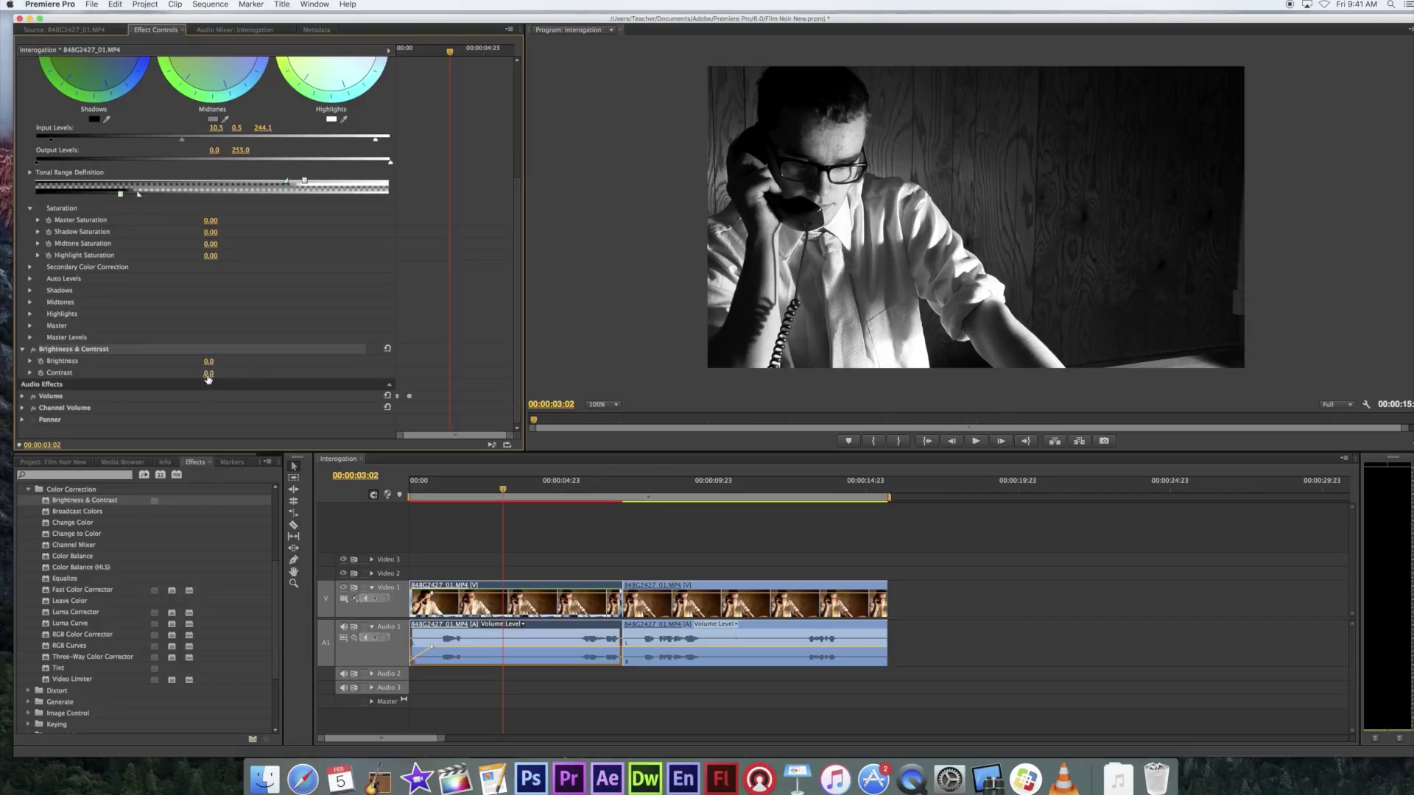
pyautogui.moveTo(208, 373); pyautogui.dragTo(210, 362)
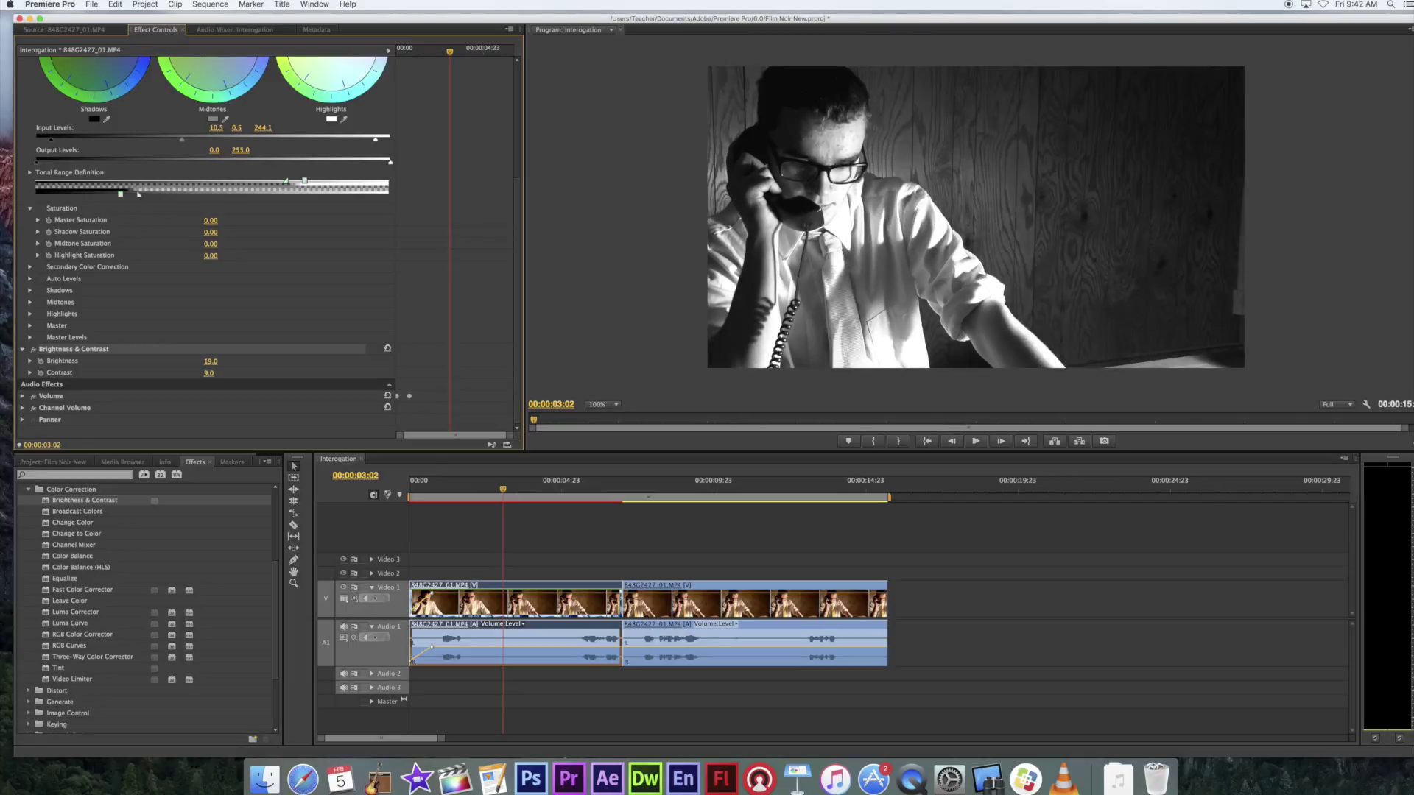
pyautogui.moveTo(209, 362); pyautogui.dragTo(208, 361)
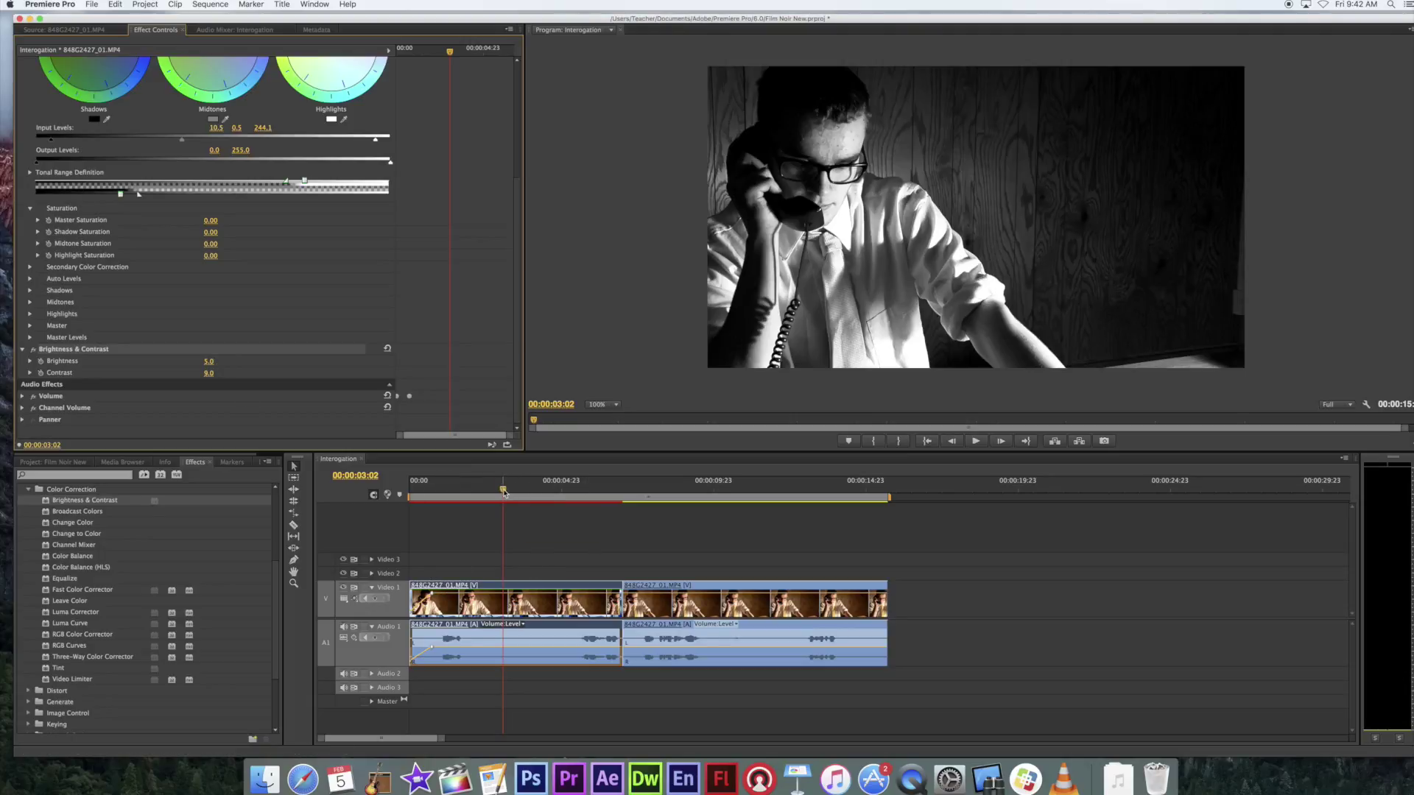
pyautogui.moveTo(503, 490); pyautogui.dragTo(498, 492)
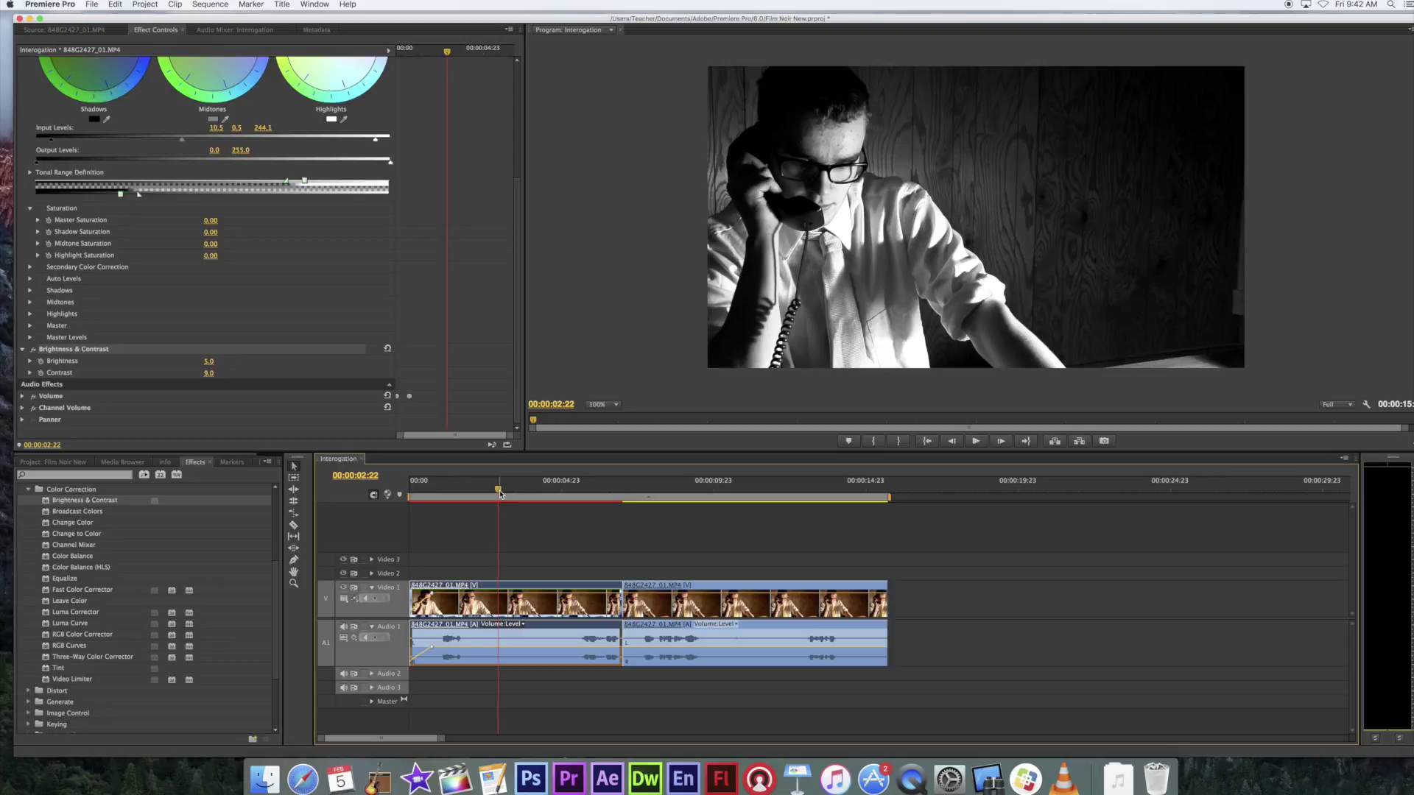
# Copy the Brightness & Contrast effect from the first clip segment to the second segment.
pyautogui.click(109, 350)
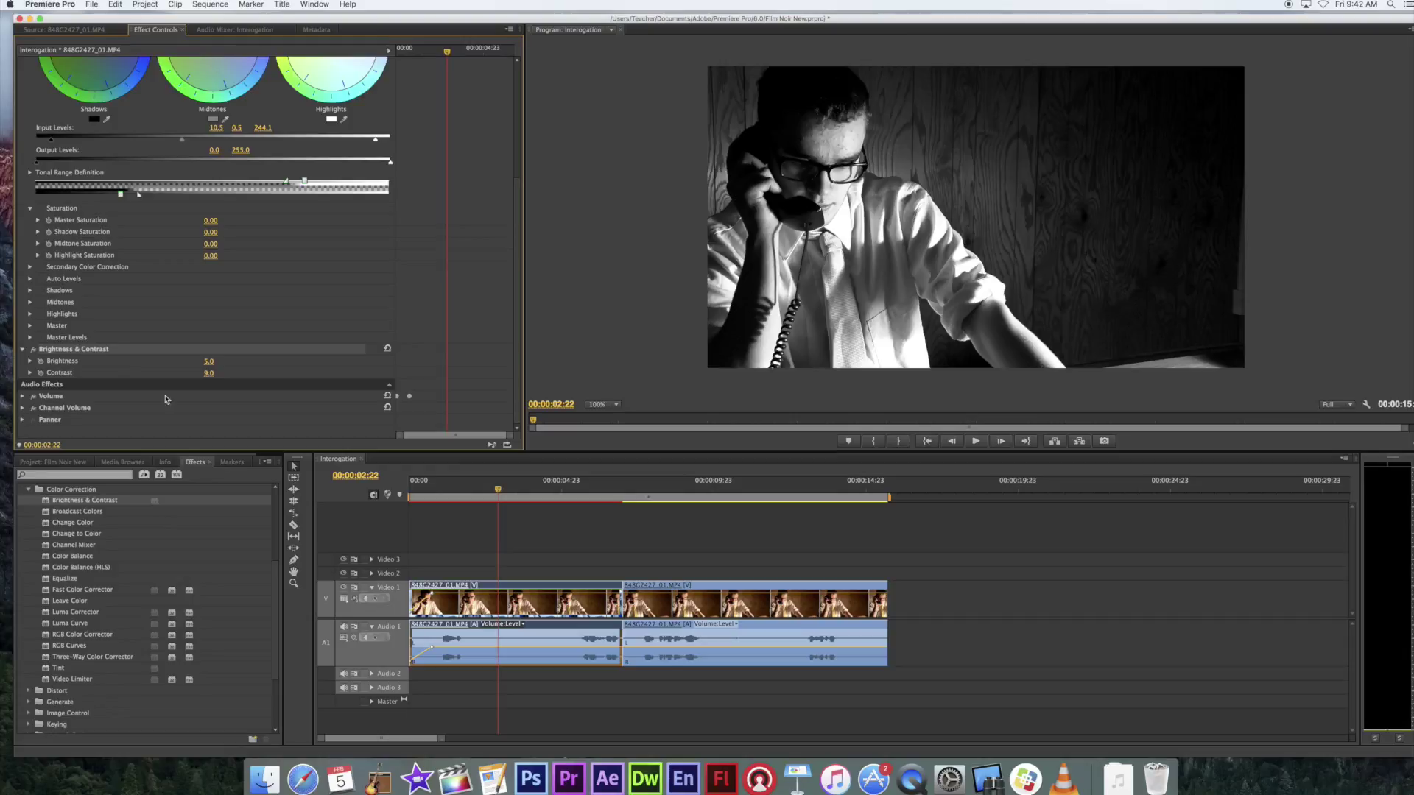
pyautogui.click(750, 588)
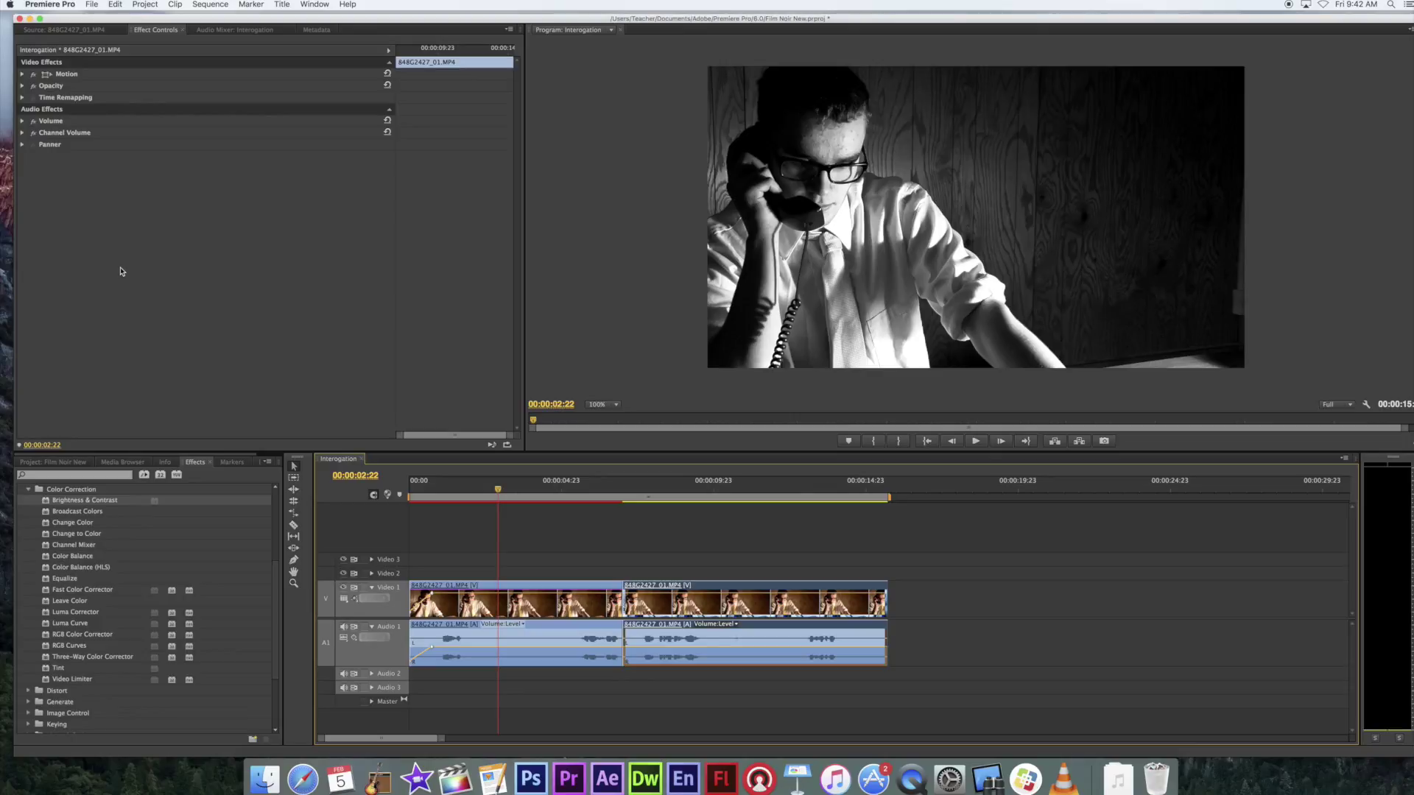
pyautogui.press('super+v')
pyautogui.click(87, 113)
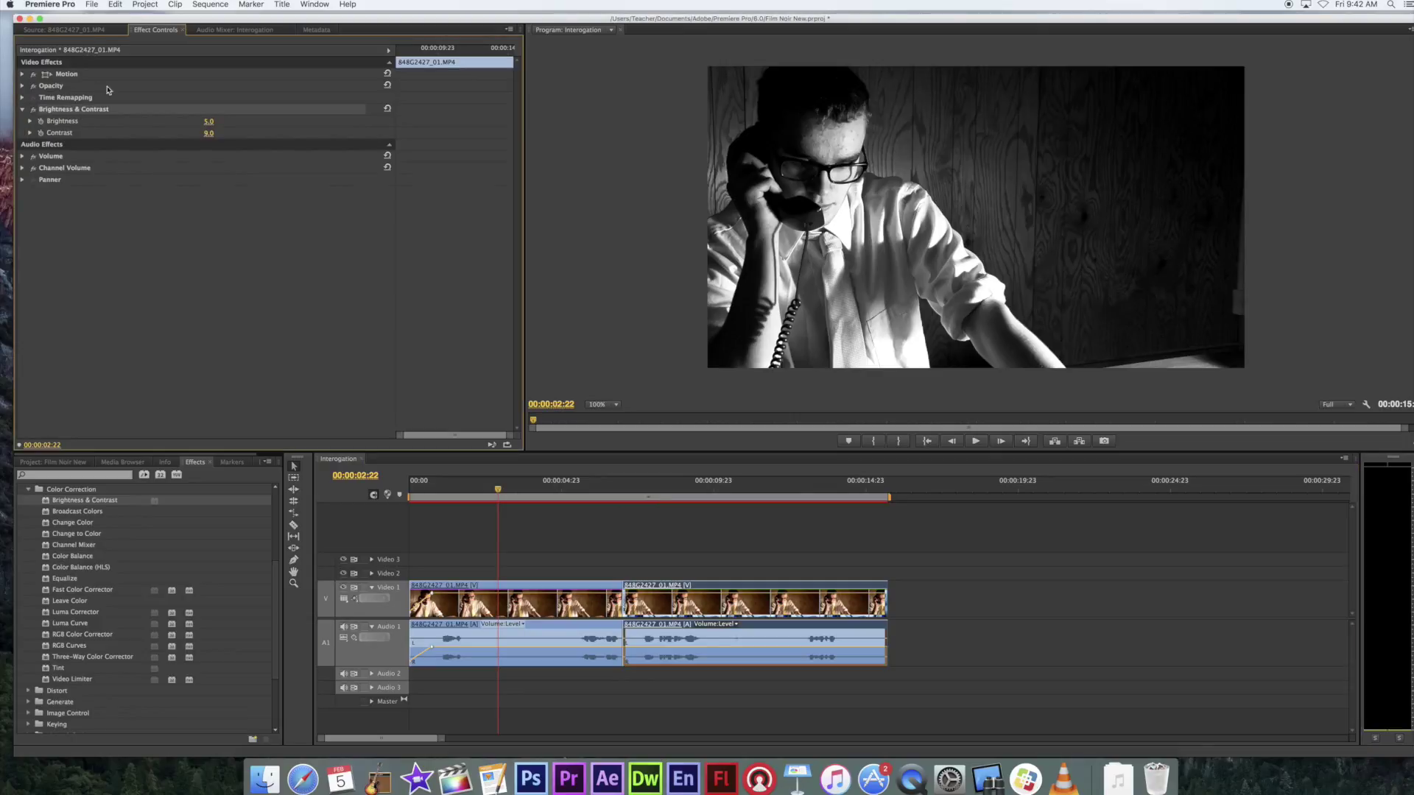
# Copy the first segment's Three-Way Color Corrector and paste it onto the second clip segment.
pyautogui.click(539, 593)
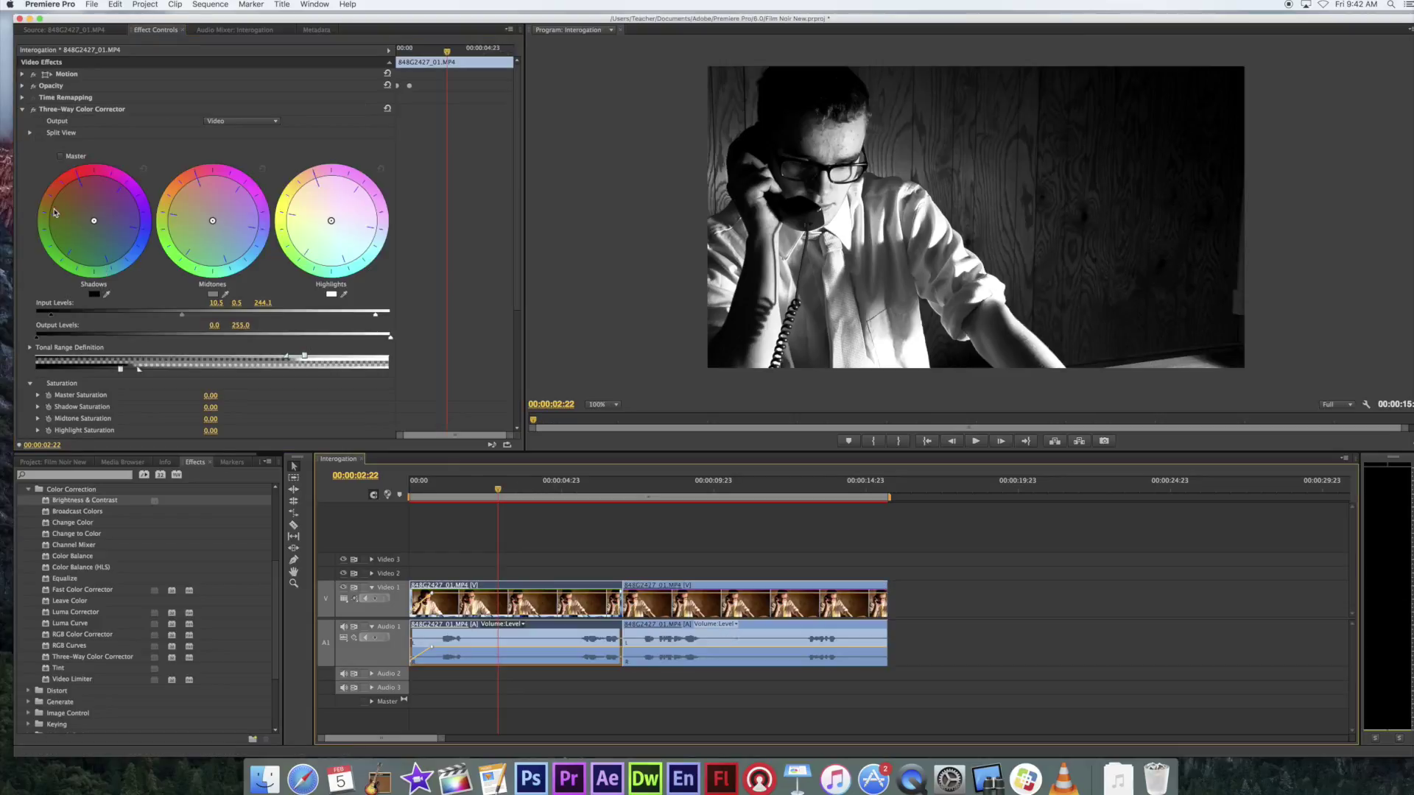
pyautogui.scroll(-1, 72, 138)
pyautogui.click(93, 99)
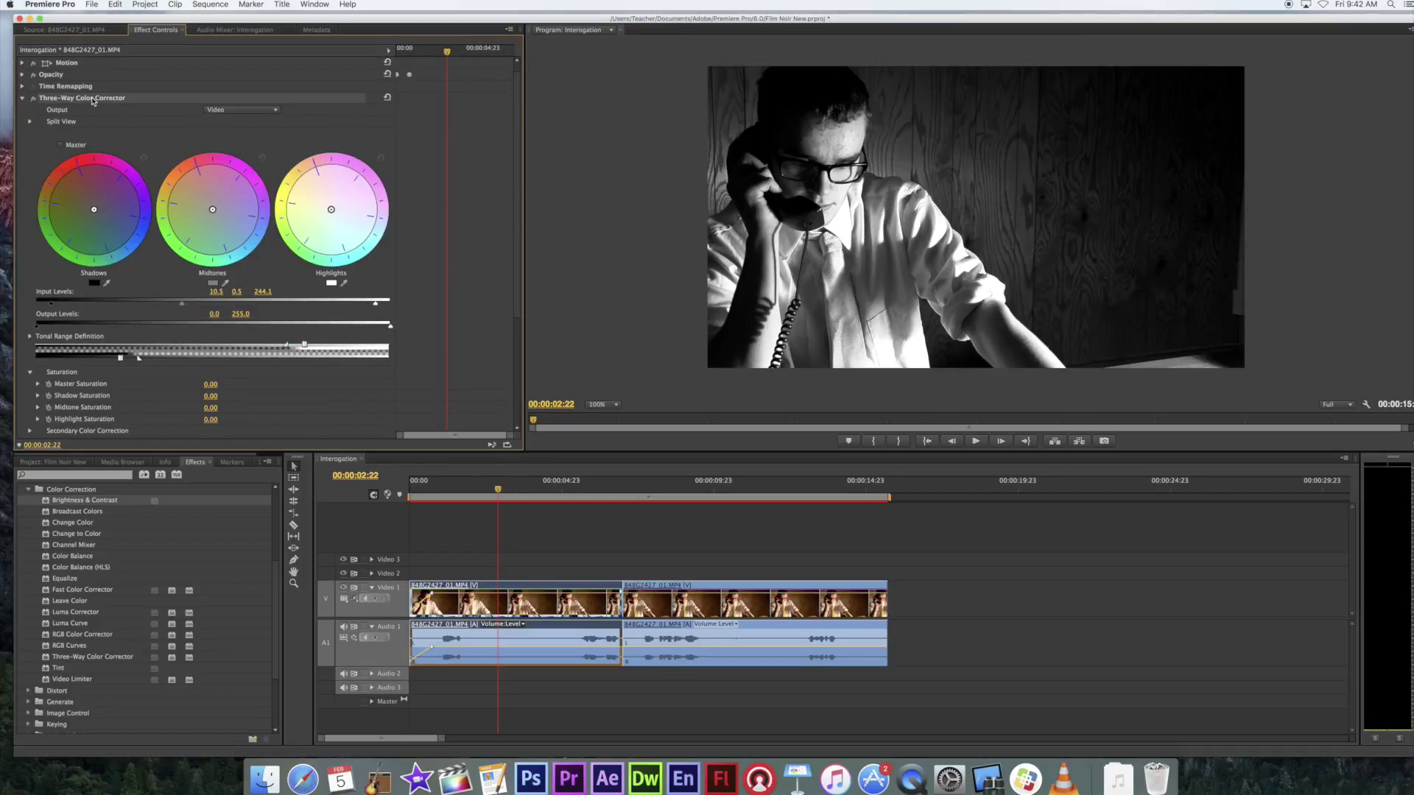
pyautogui.click(695, 587)
pyautogui.press('super+v')
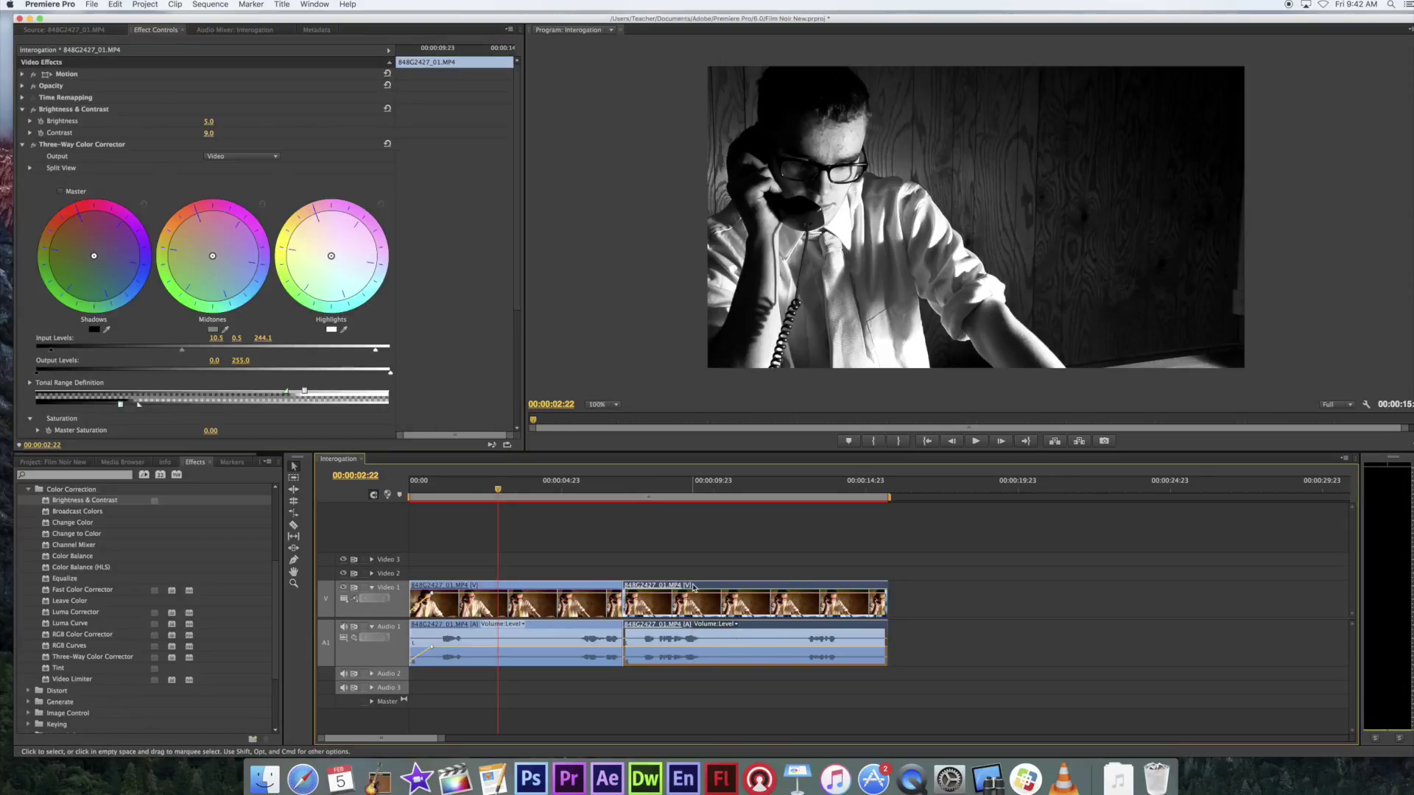
# Move the playhead to 00:00:09:20 to check the black-and-white grade on the second segment.
pyautogui.moveTo(497, 491); pyautogui.dragTo(710, 506)
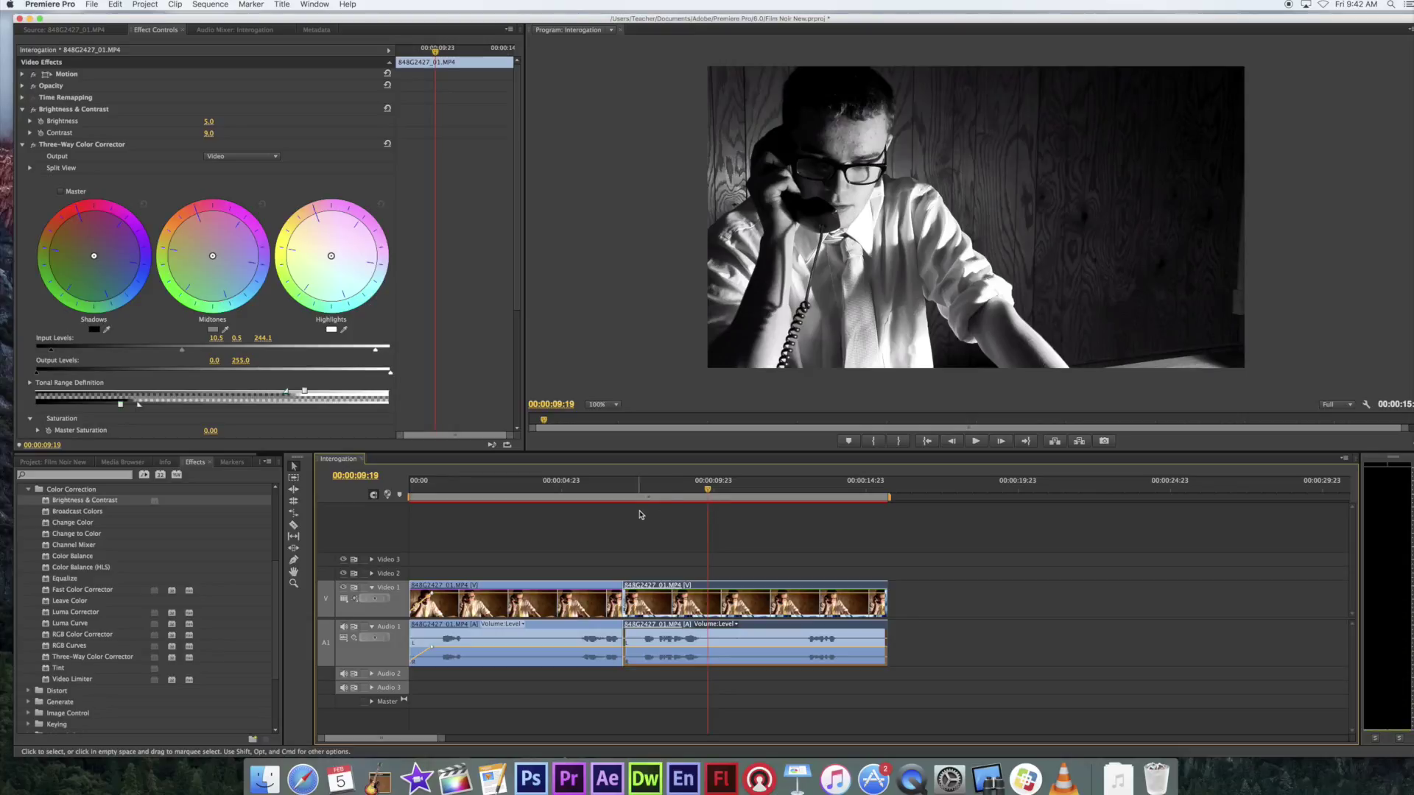
pyautogui.click(704, 492)
pyautogui.moveTo(704, 492); pyautogui.dragTo(704, 492)
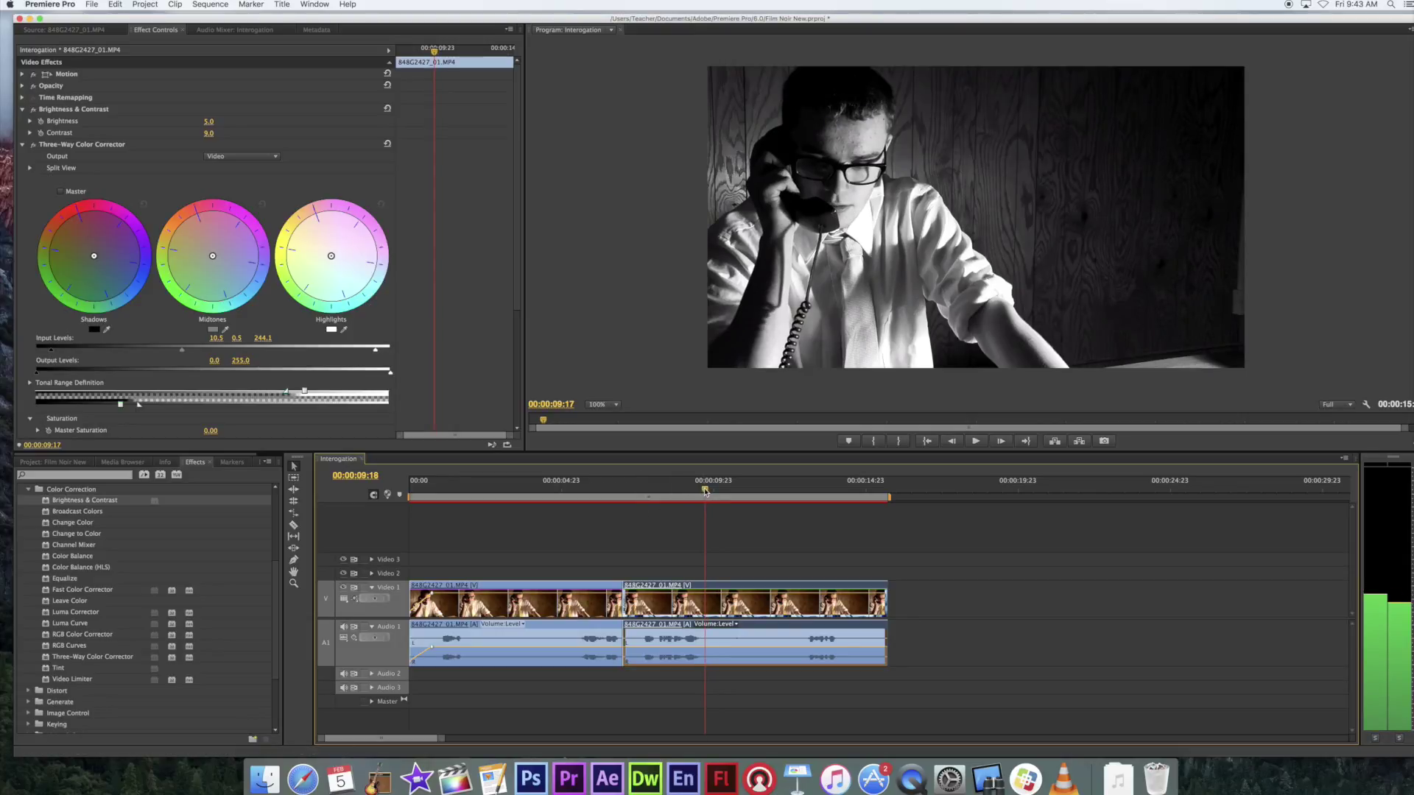
pyautogui.moveTo(704, 492); pyautogui.dragTo(708, 492)
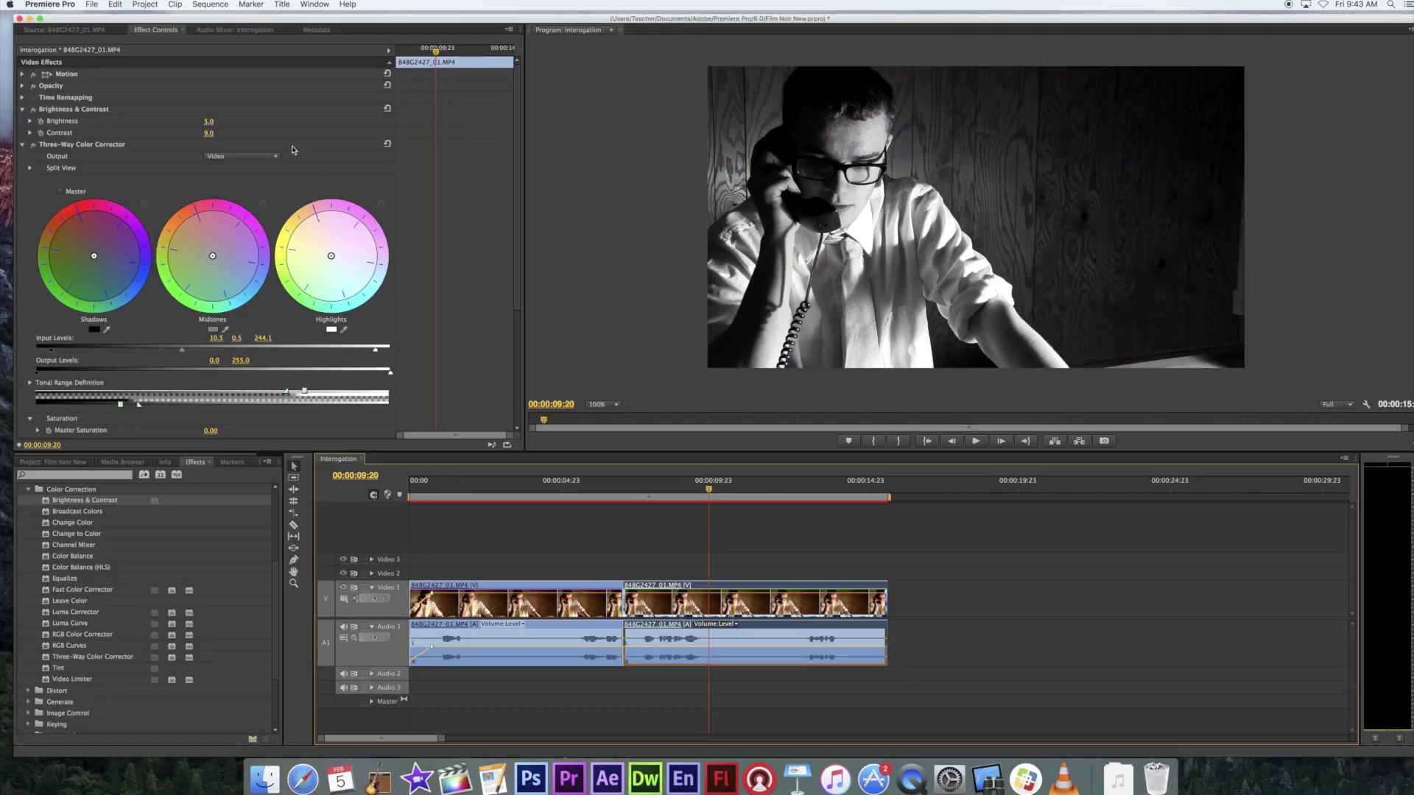
# Save the project and open the media export settings for the interrogation sequence.
pyautogui.click(92, 5)
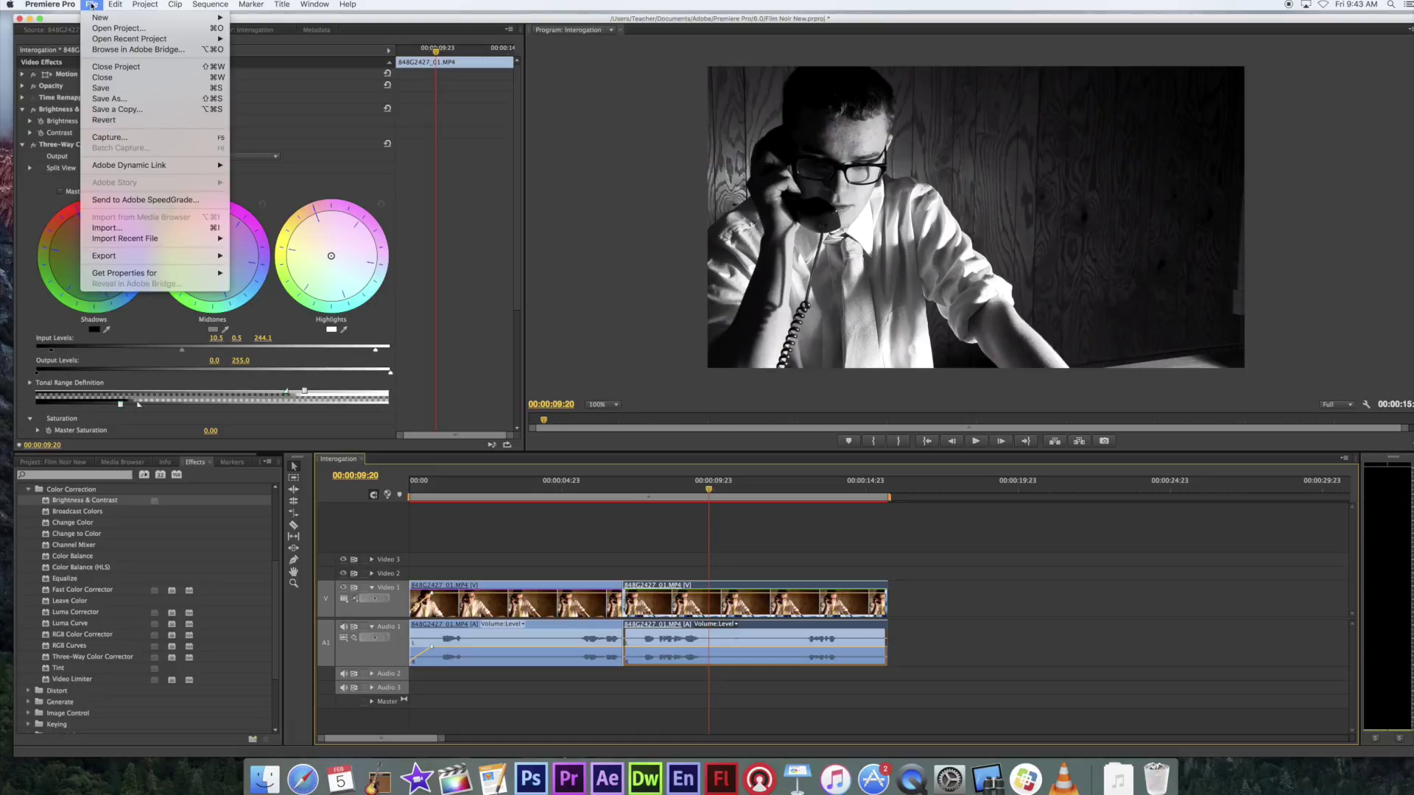
pyautogui.click(117, 89)
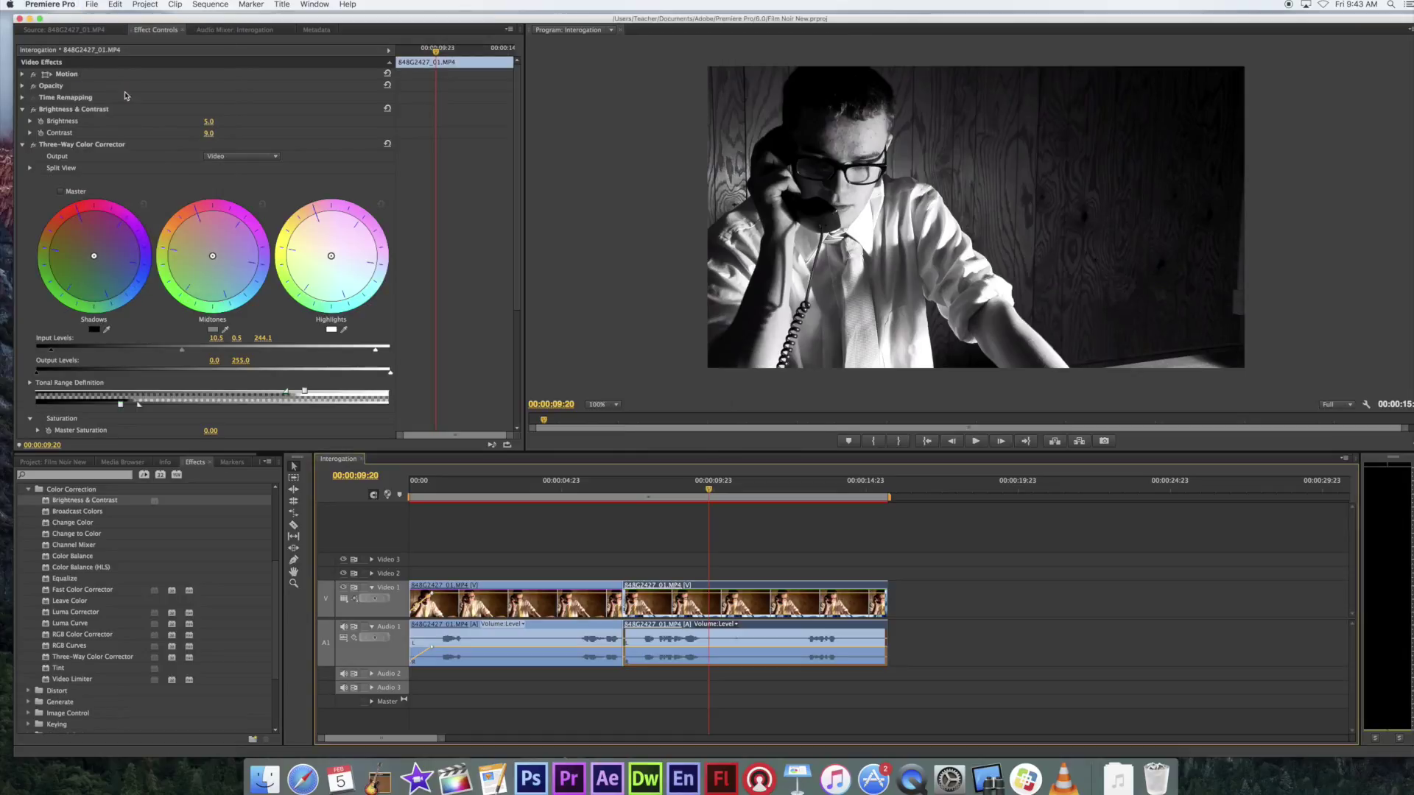
pyautogui.click(90, 6)
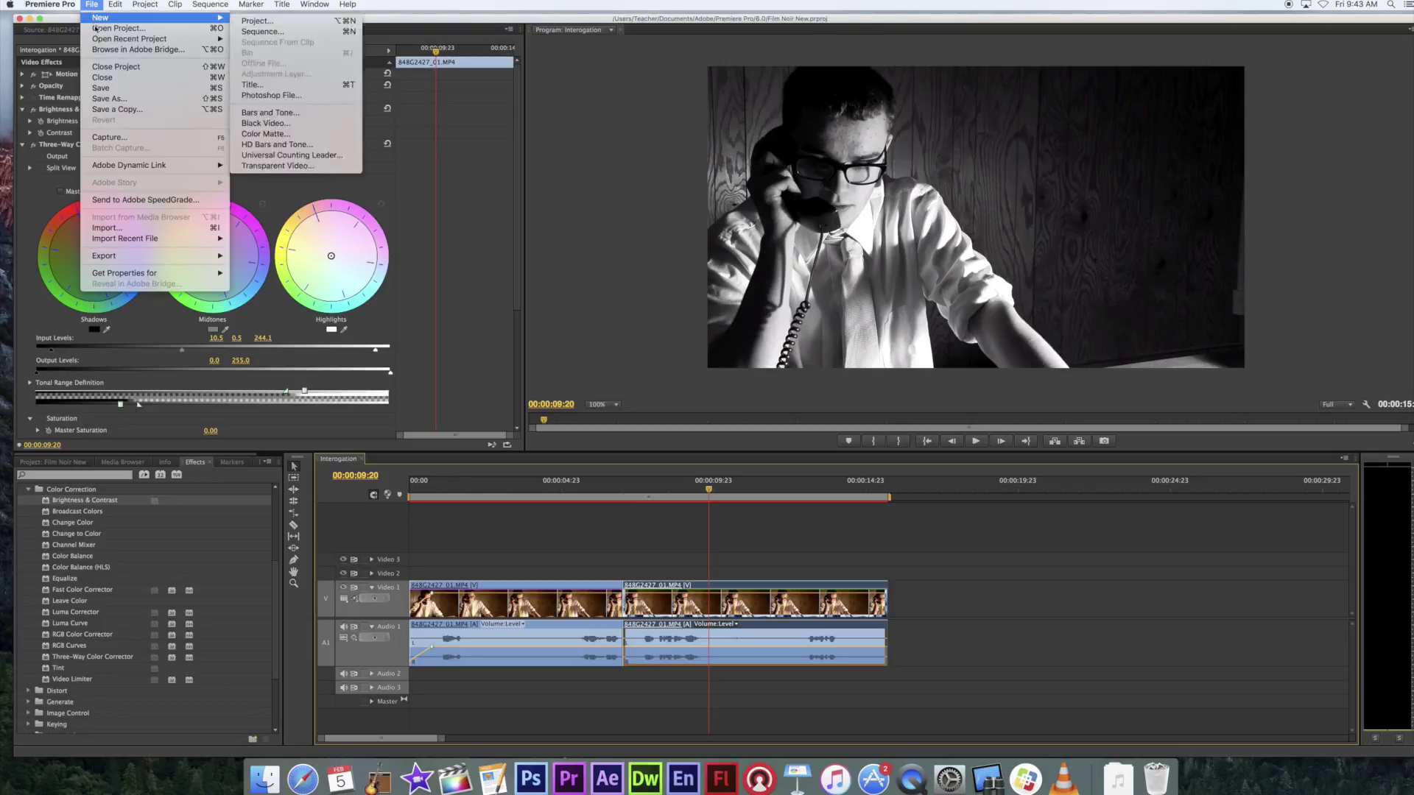
pyautogui.moveTo(209, 260)
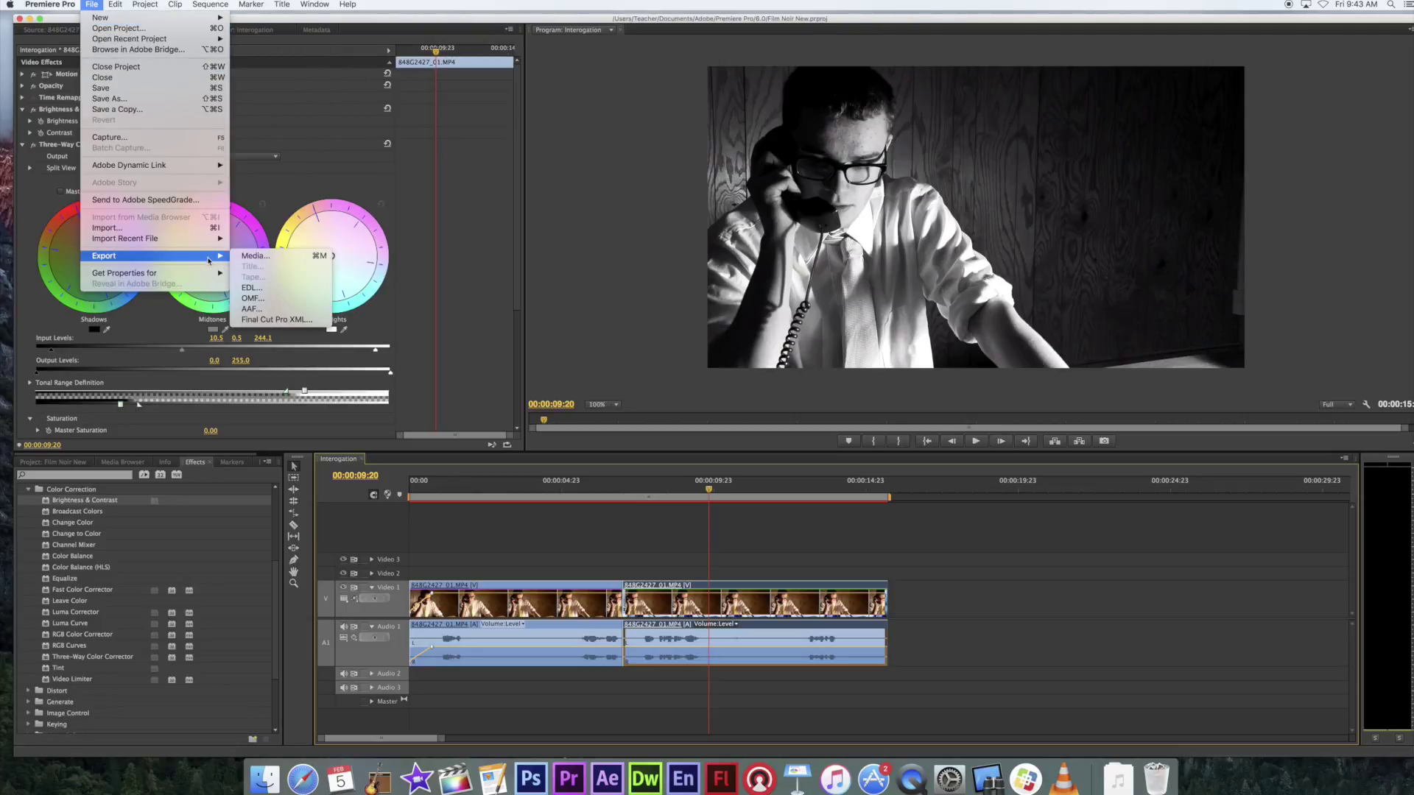
pyautogui.click(261, 256)
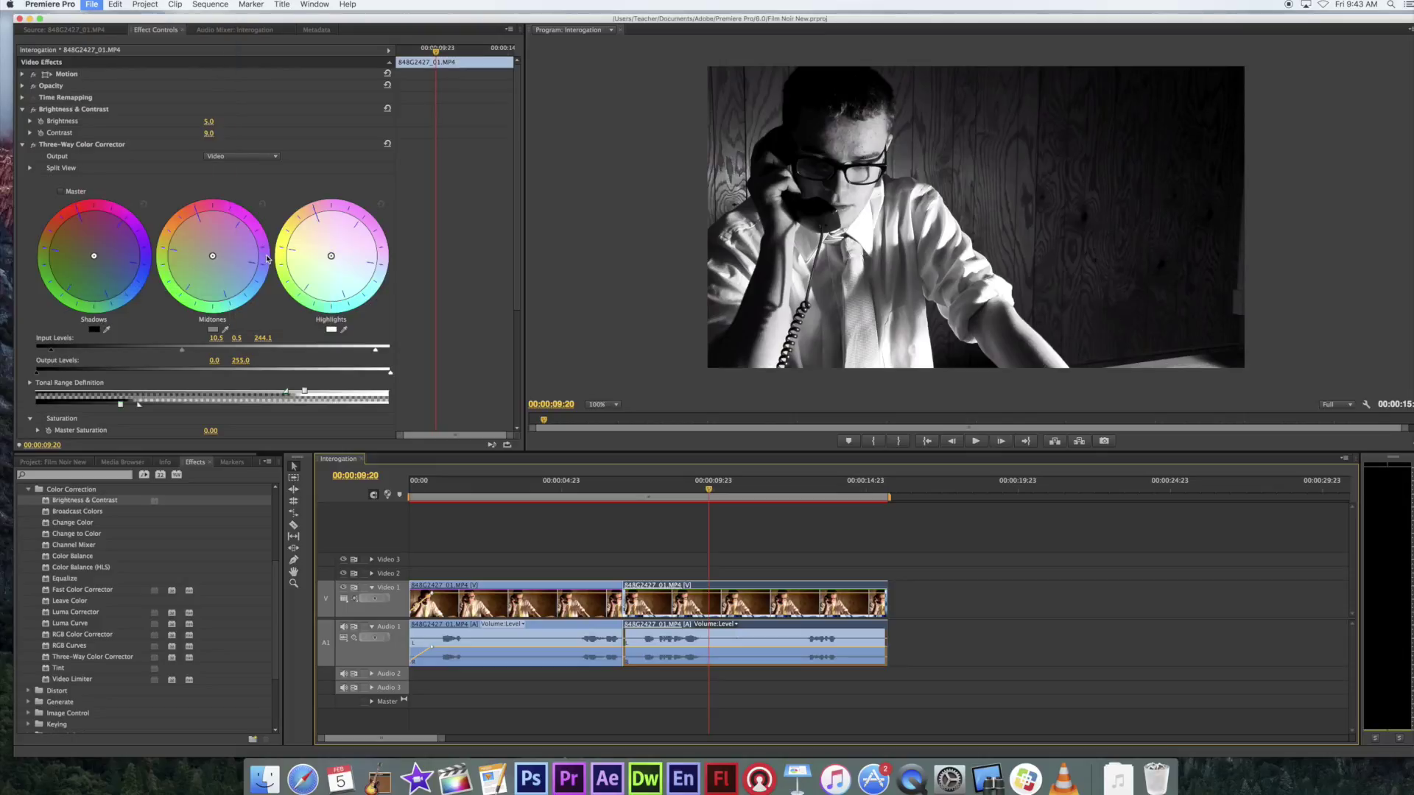
pyautogui.moveTo(560, 211); pyautogui.dragTo(405, 111)
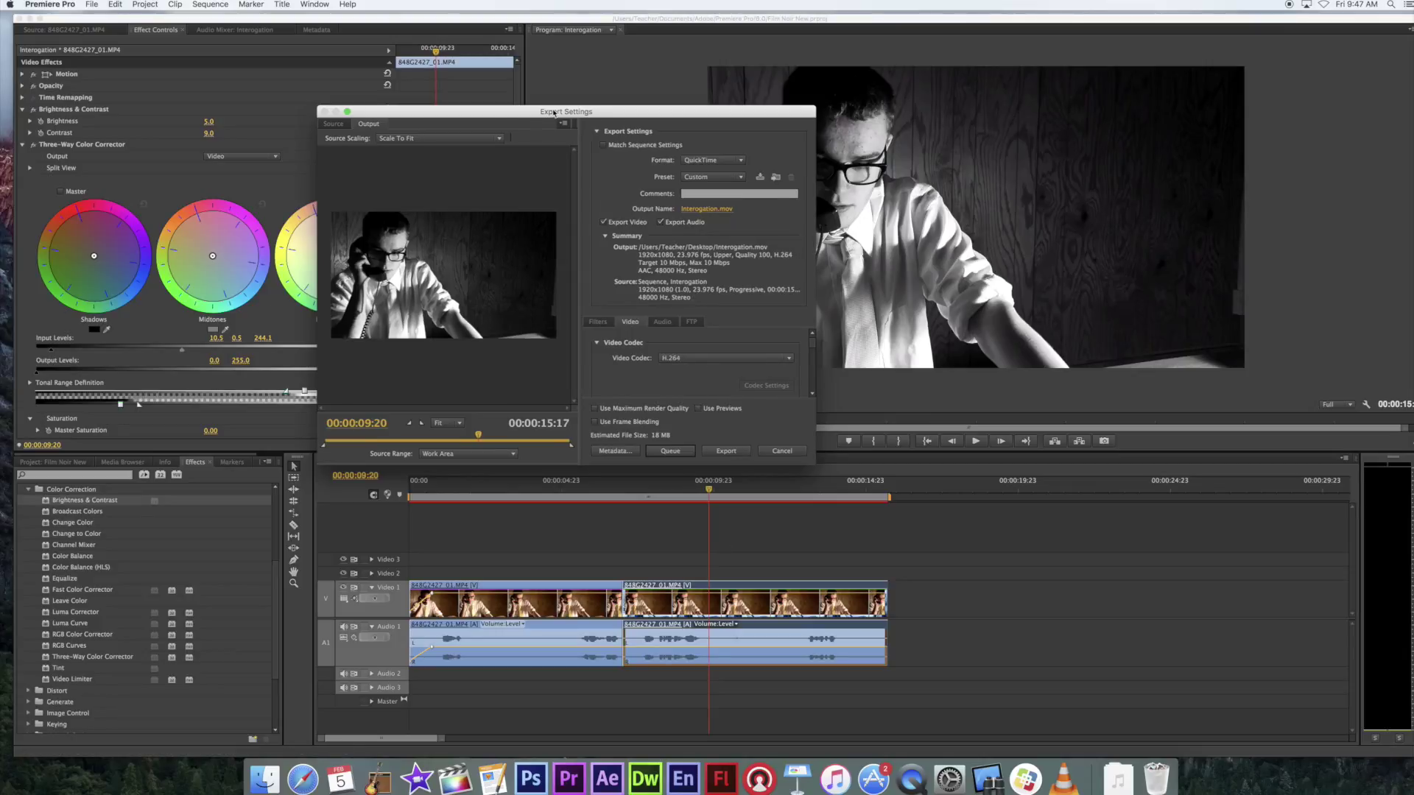
pyautogui.moveTo(552, 114); pyautogui.dragTo(555, 115)
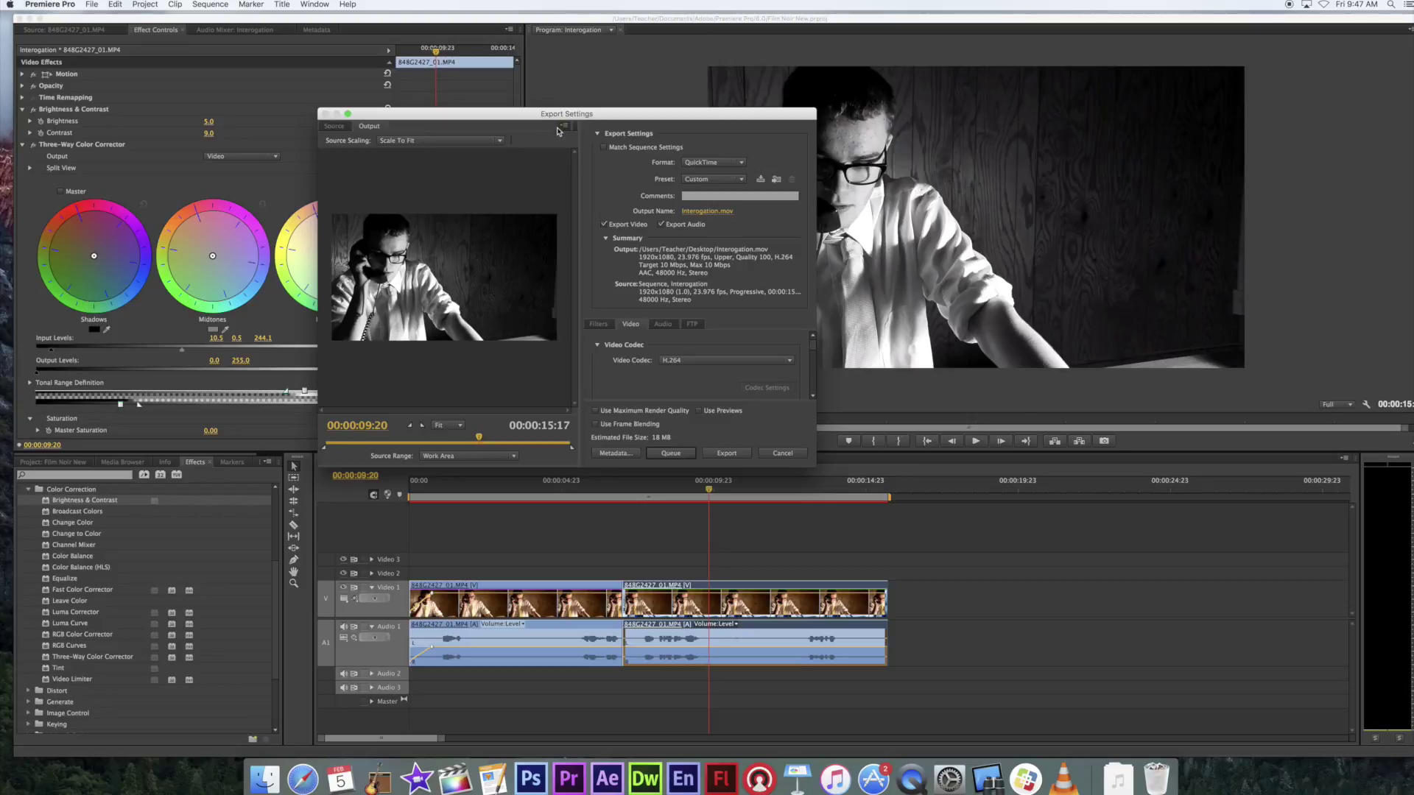
# Keep QuickTime as the export format and choose the HD 1080i 29.97, H.264, AAC 48kHz preset.
pyautogui.click(742, 163)
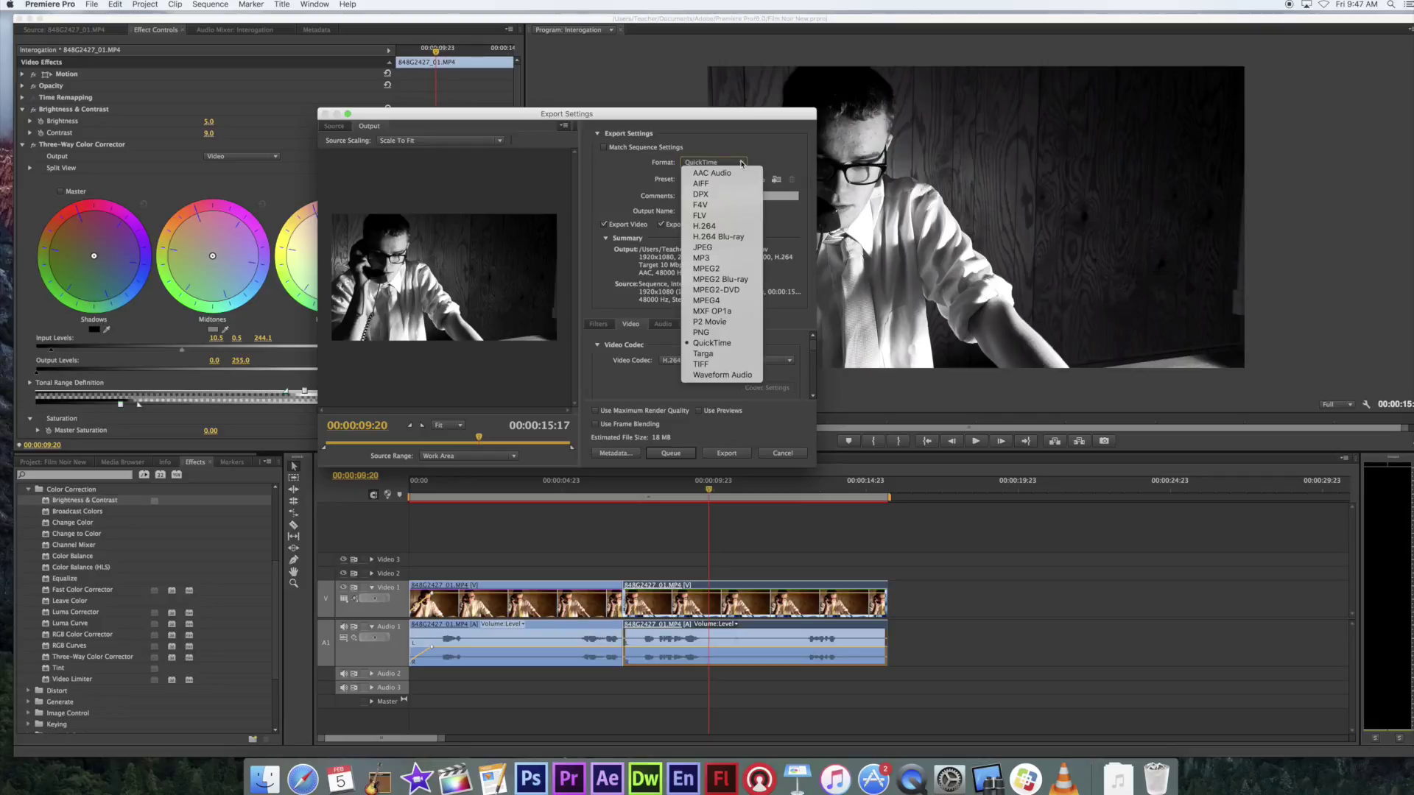
pyautogui.click(742, 163)
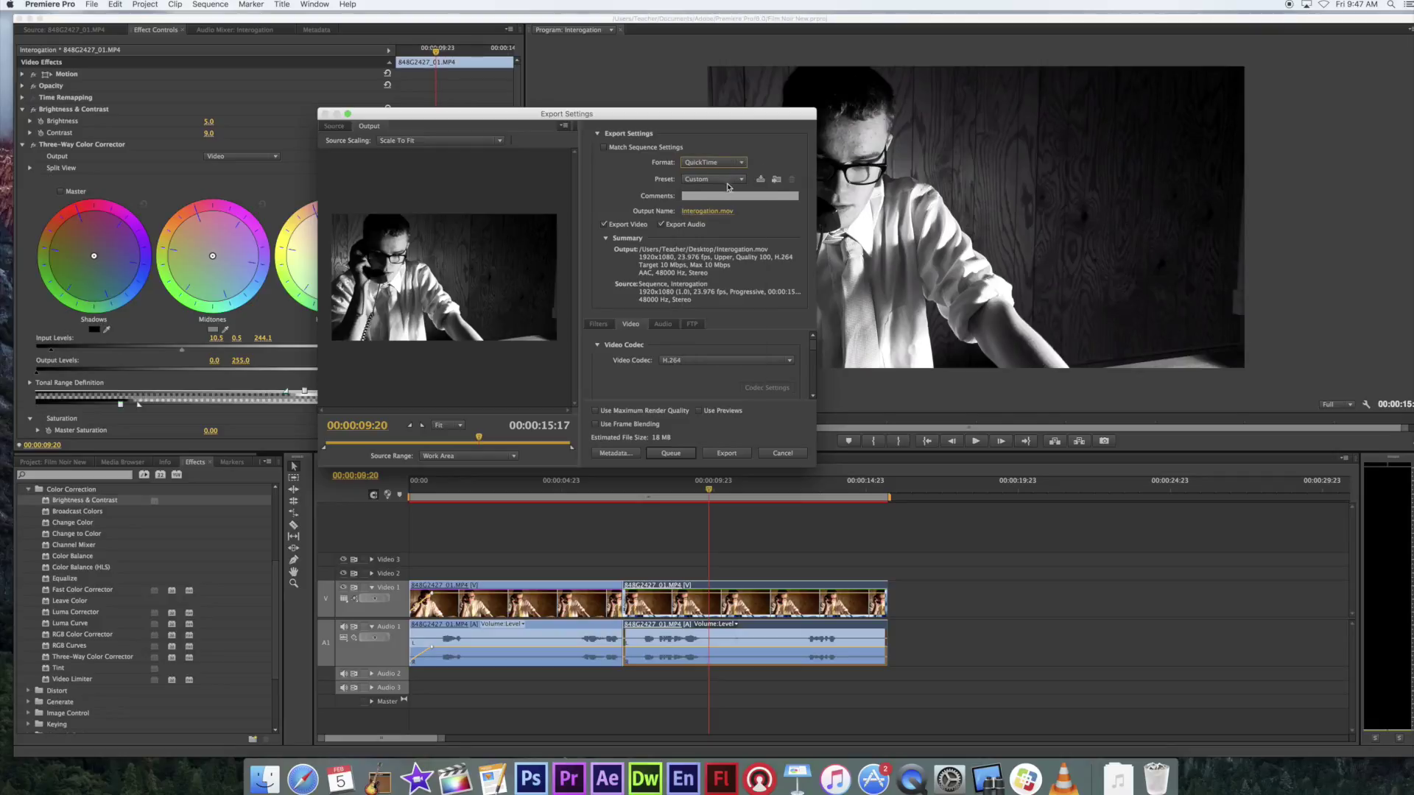
pyautogui.click(733, 181)
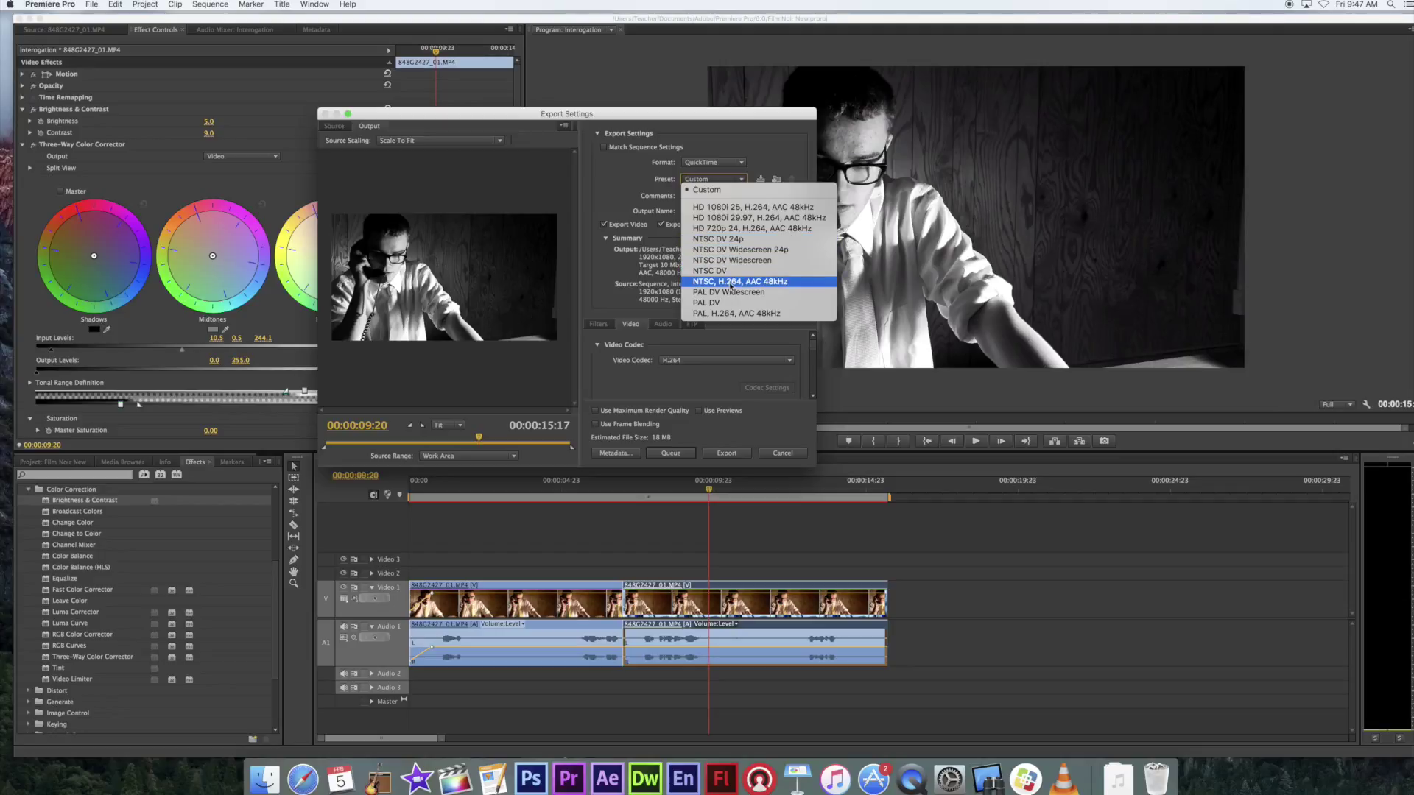
pyautogui.click(745, 221)
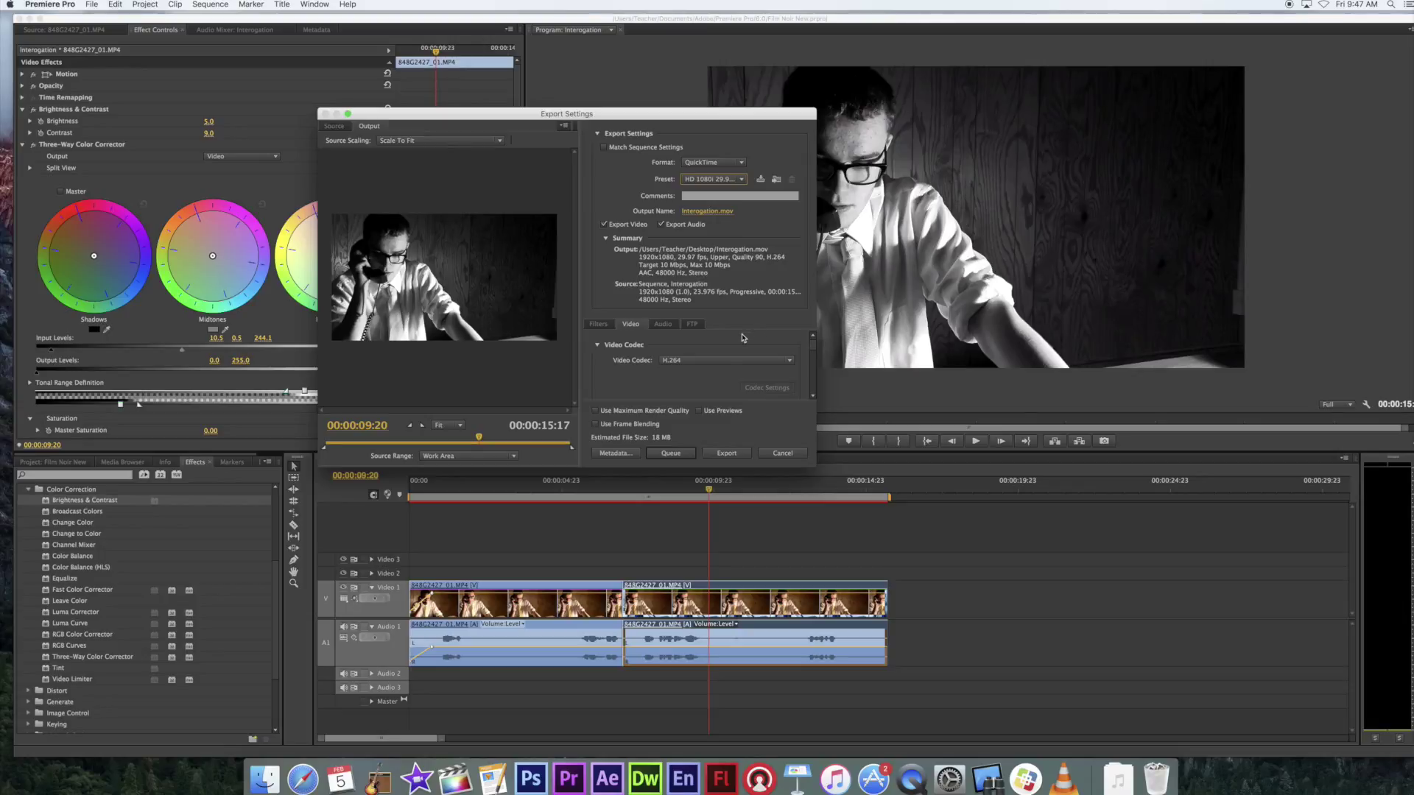
# Set the export's video codec to H.264 and review the basic video settings.
pyautogui.scroll(-5, 742, 338)
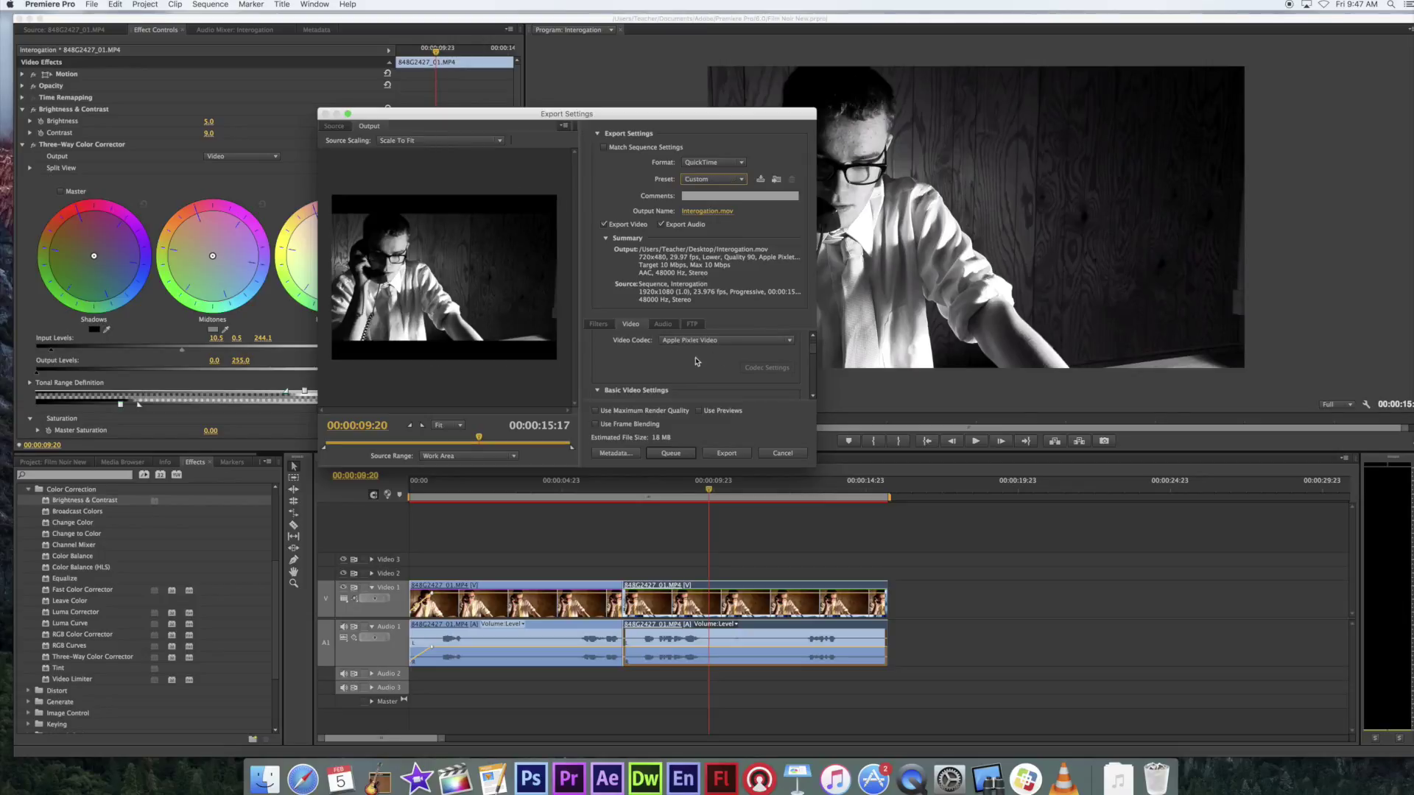
pyautogui.click(757, 342)
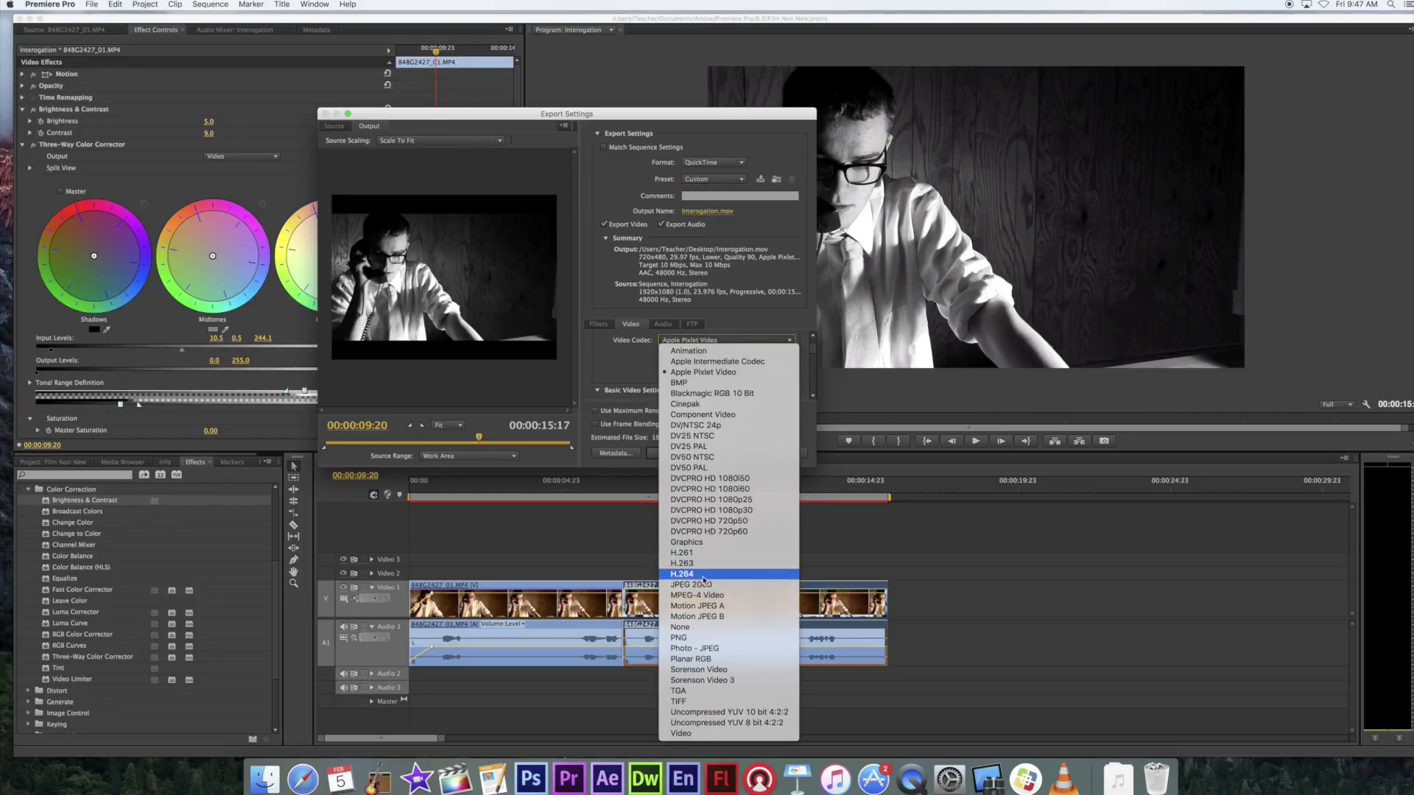
pyautogui.click(703, 574)
pyautogui.scroll(-1, 659, 370)
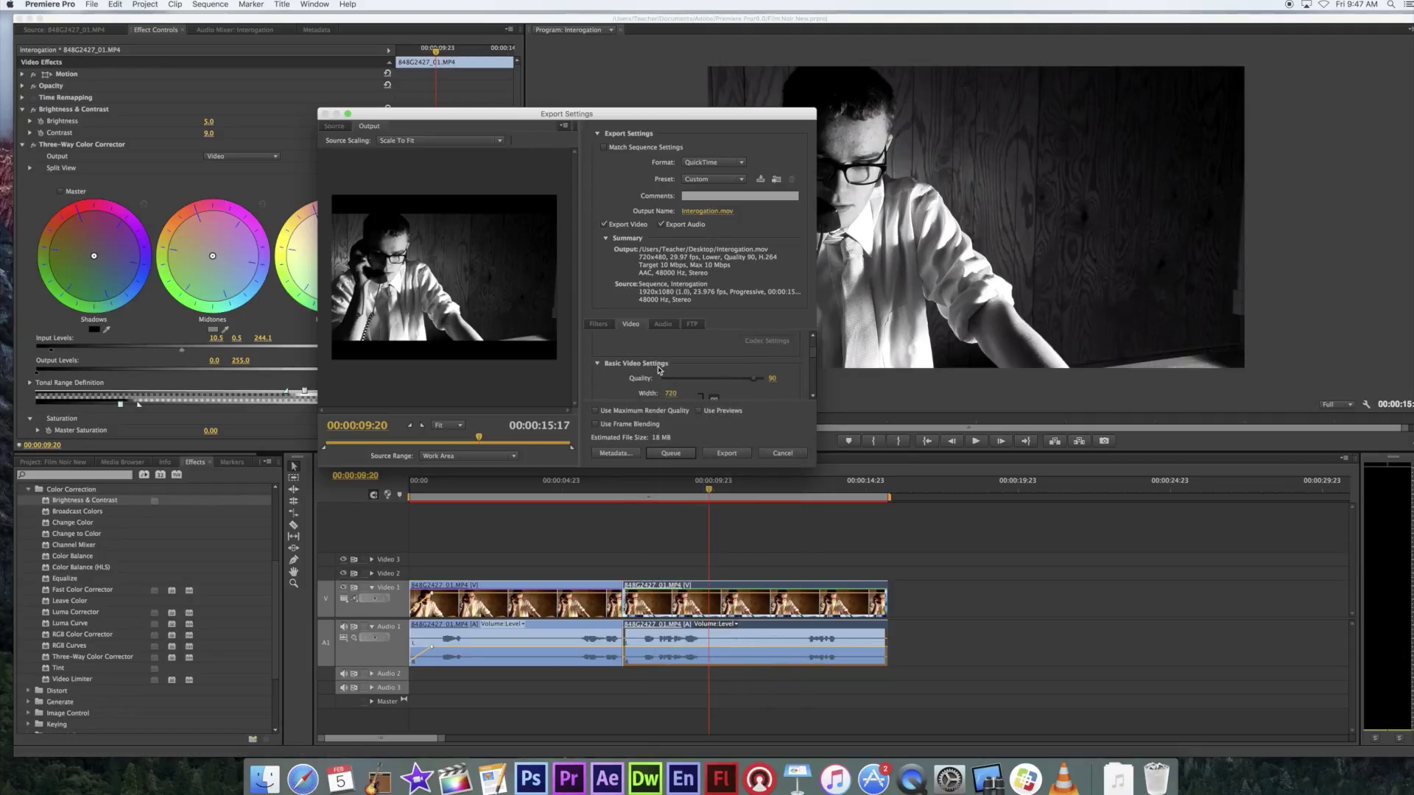
pyautogui.scroll(-1, 659, 370)
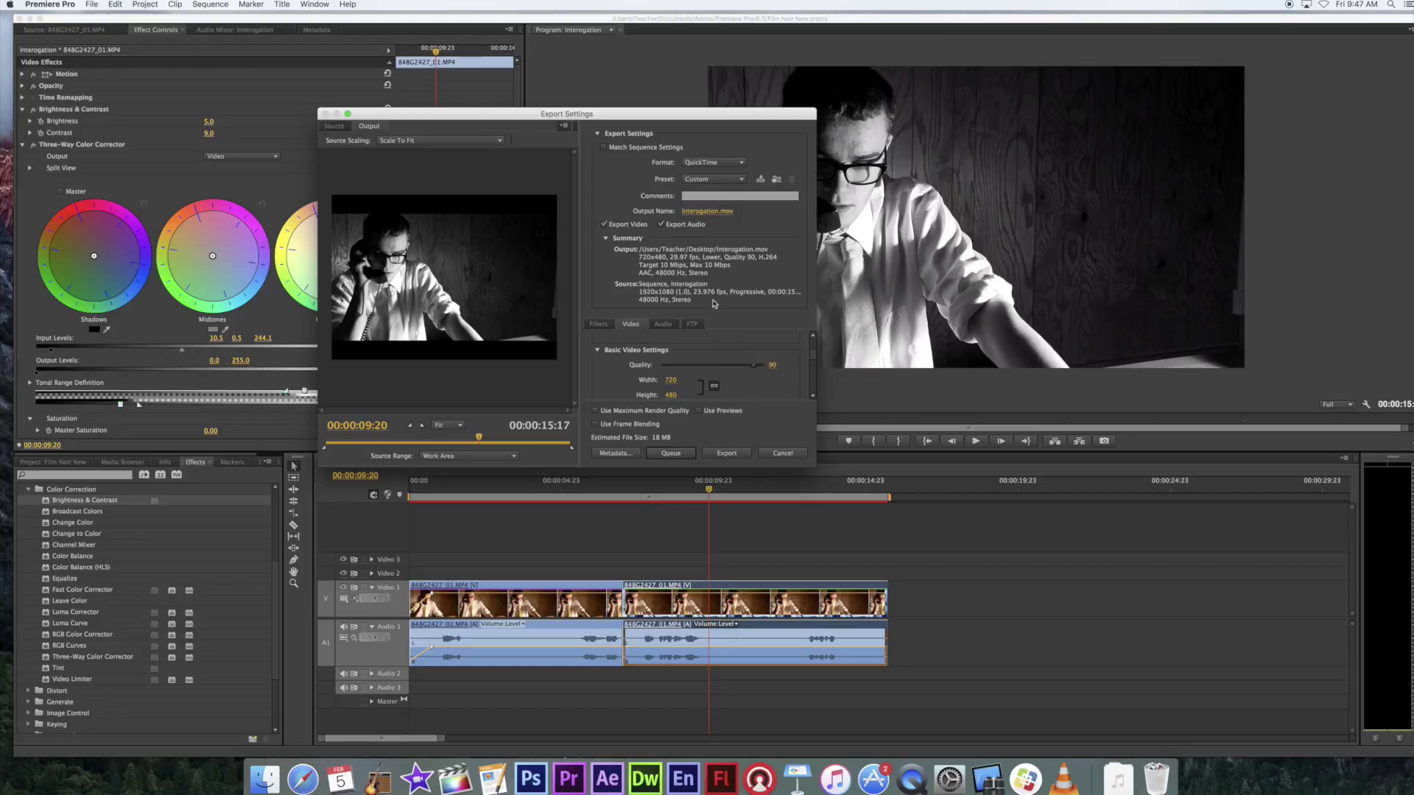
# Reapply the HD 1080i 29.97, H.264, AAC 48kHz preset to the QuickTime export.
pyautogui.click(733, 162)
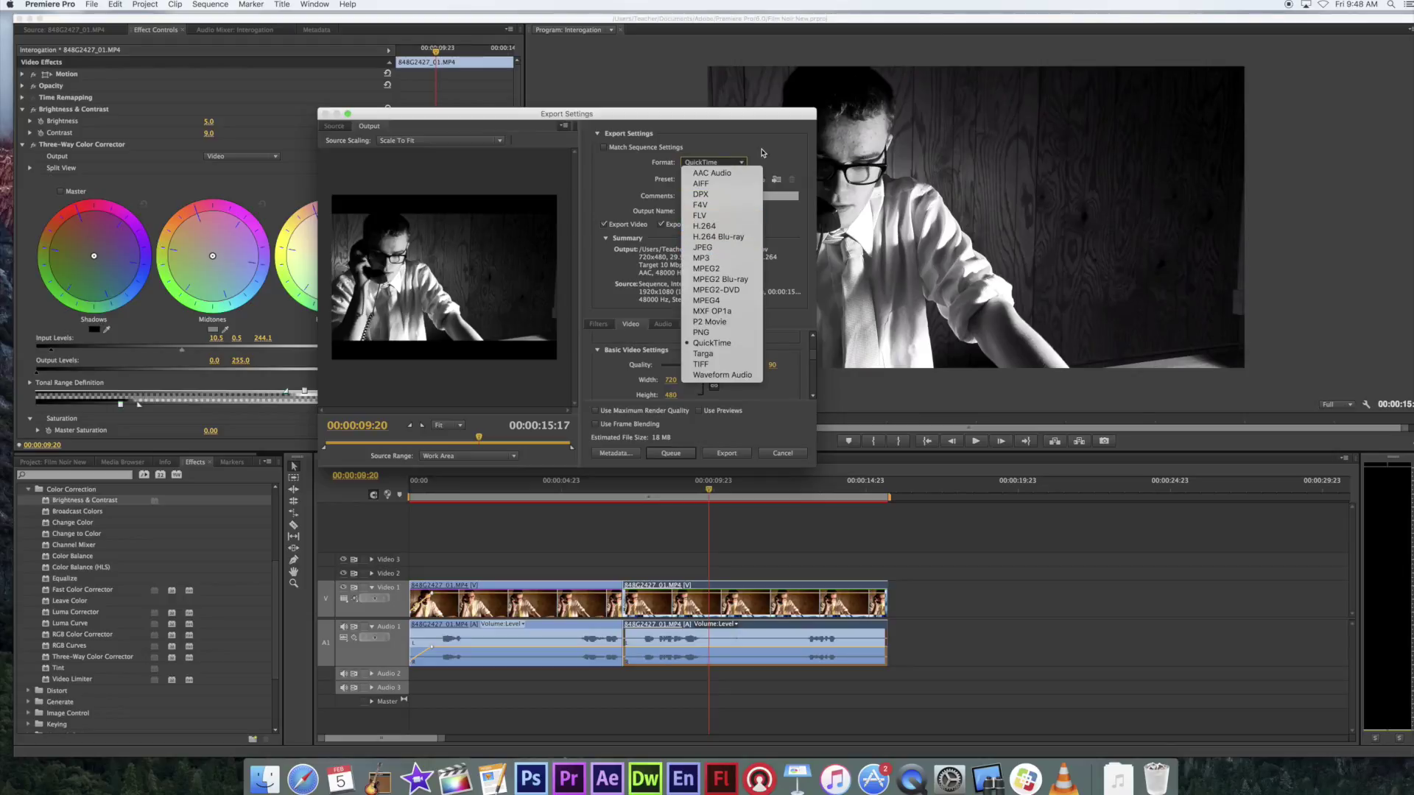
pyautogui.click(764, 153)
pyautogui.click(743, 181)
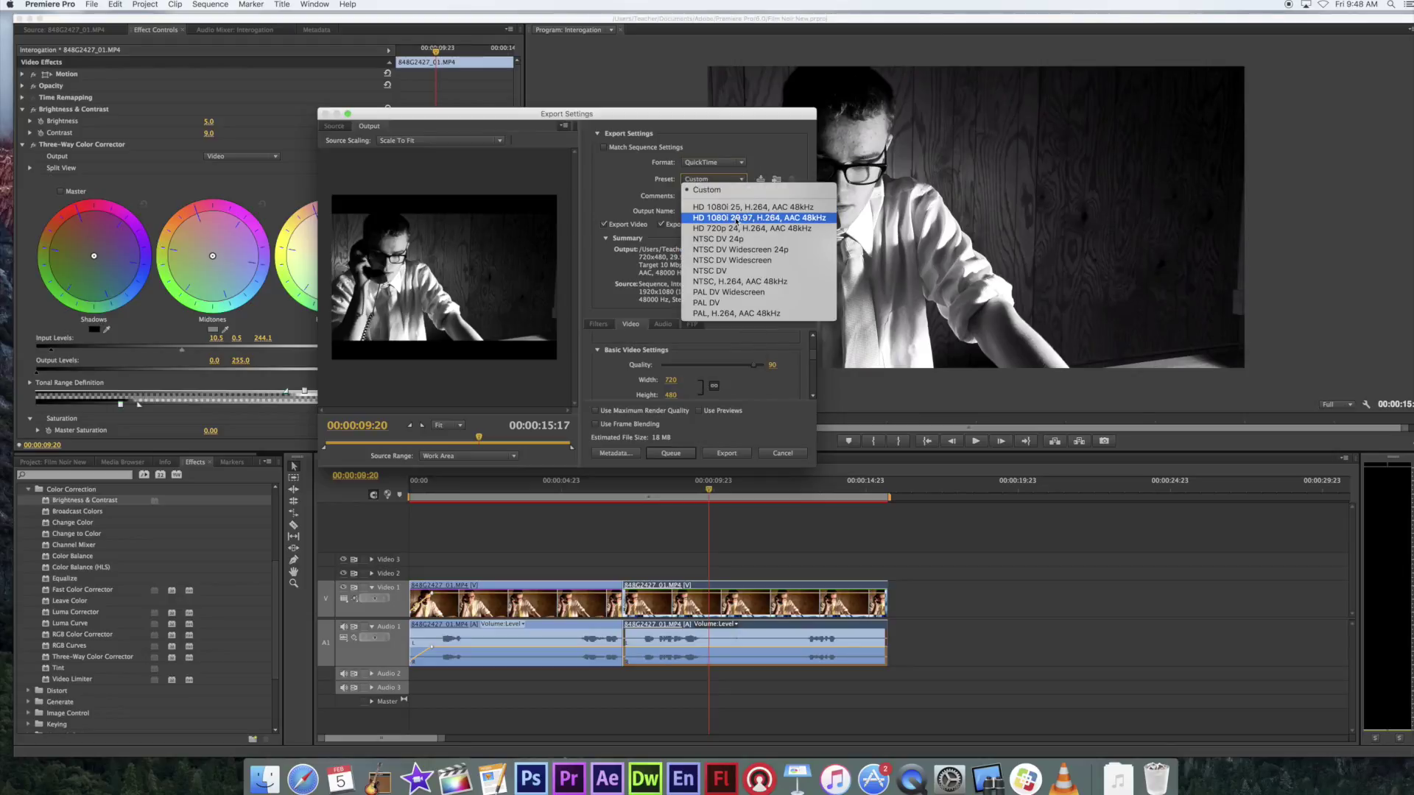
pyautogui.click(739, 218)
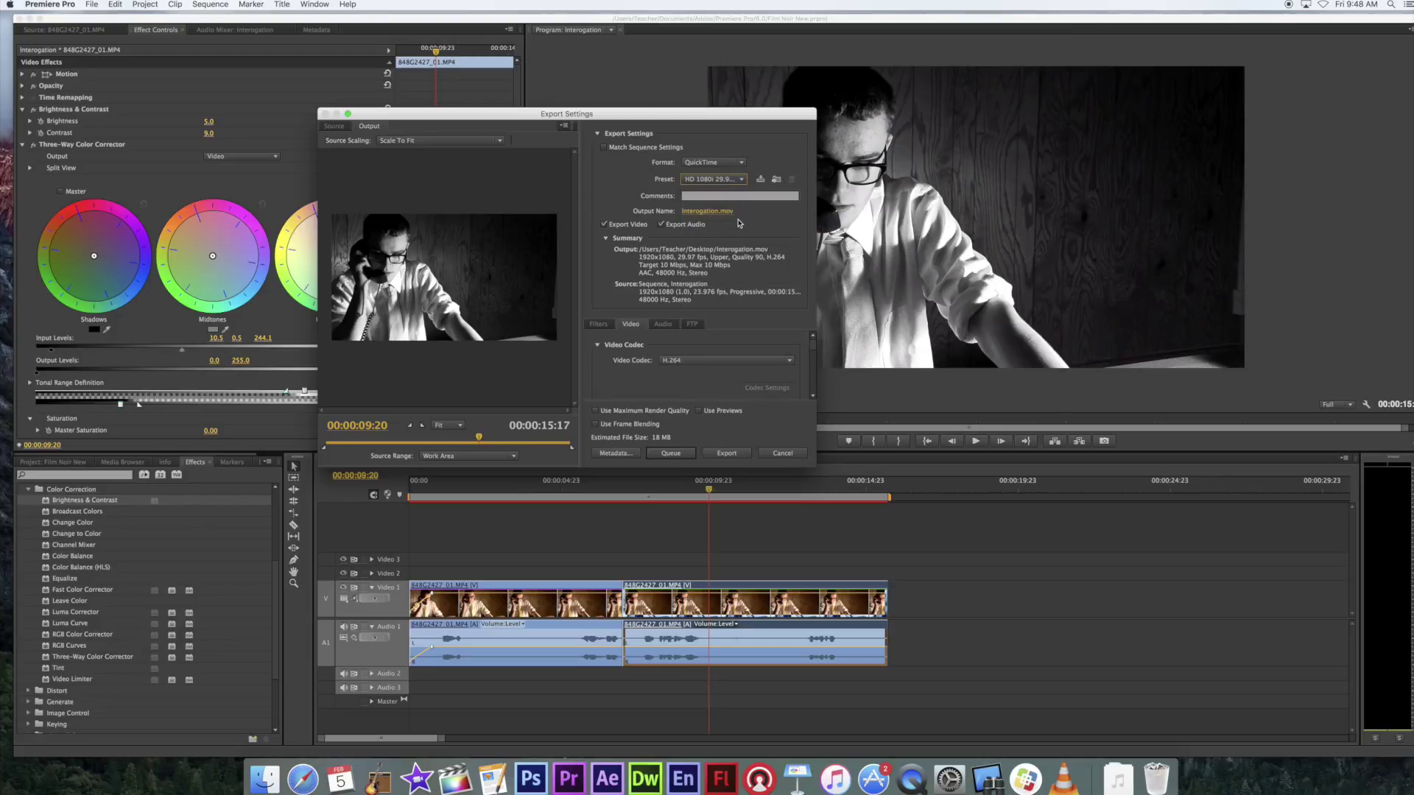
# Set the export's video quality to 100 and its frame rate to 23.976.
pyautogui.scroll(-5, 657, 385)
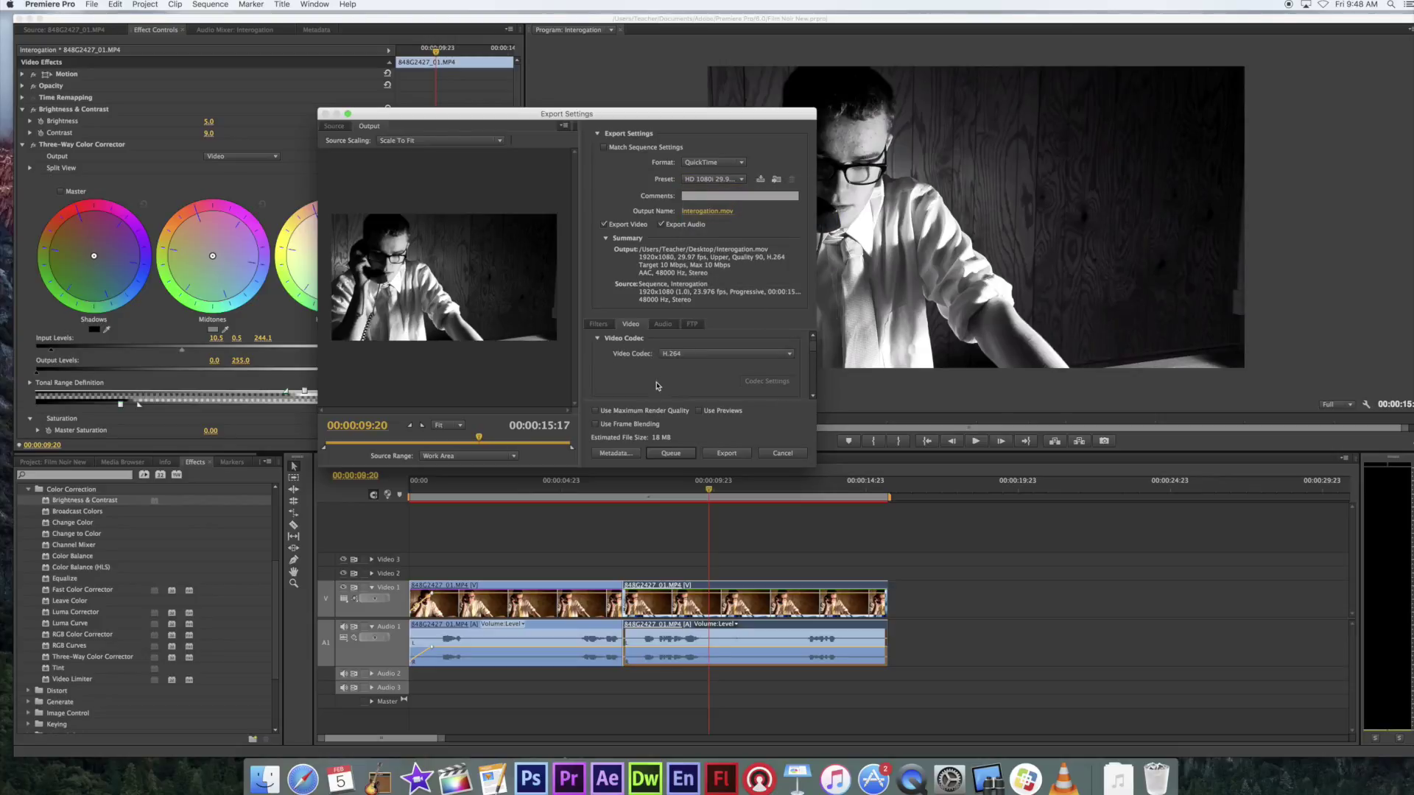
pyautogui.scroll(1, 658, 386)
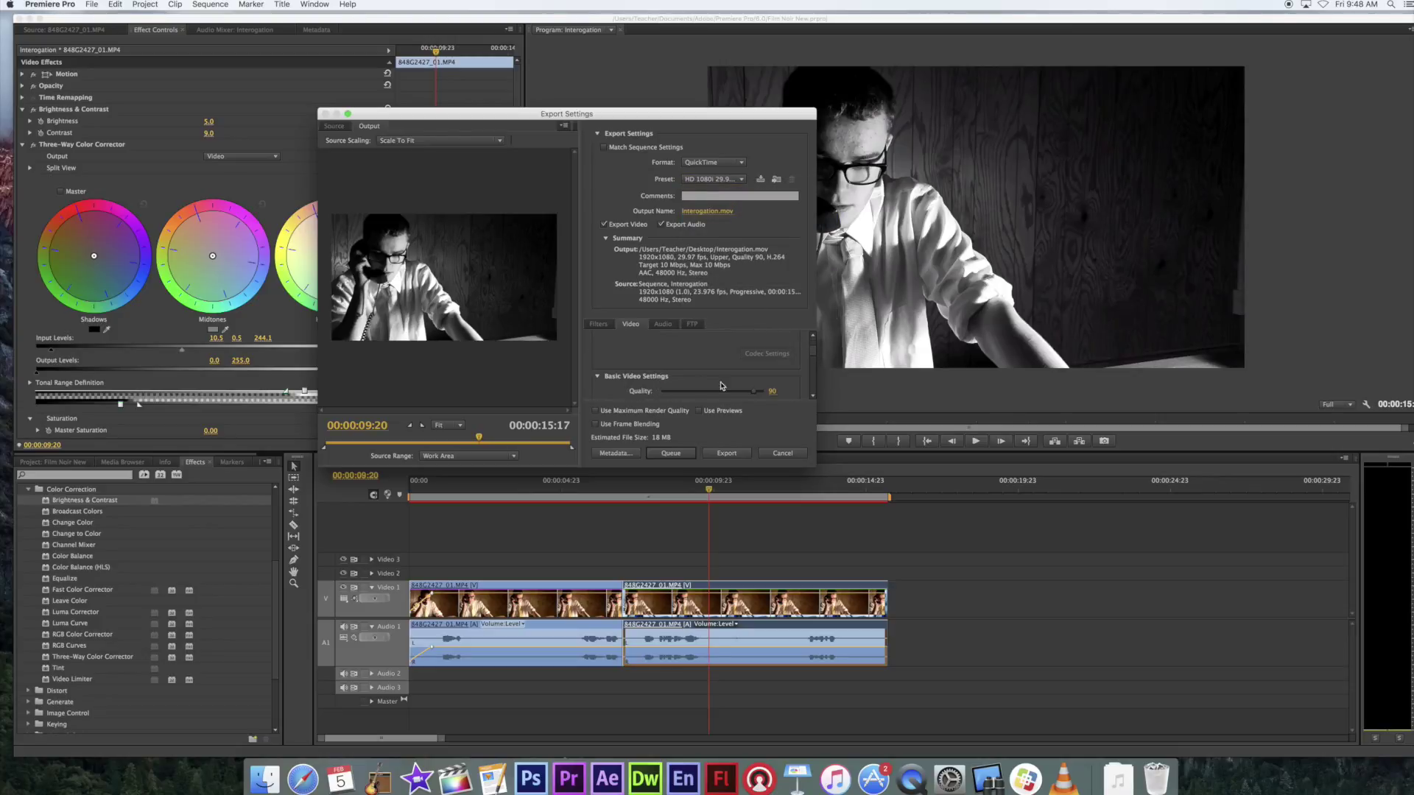
pyautogui.moveTo(753, 384); pyautogui.dragTo(791, 382)
pyautogui.scroll(-5, 791, 383)
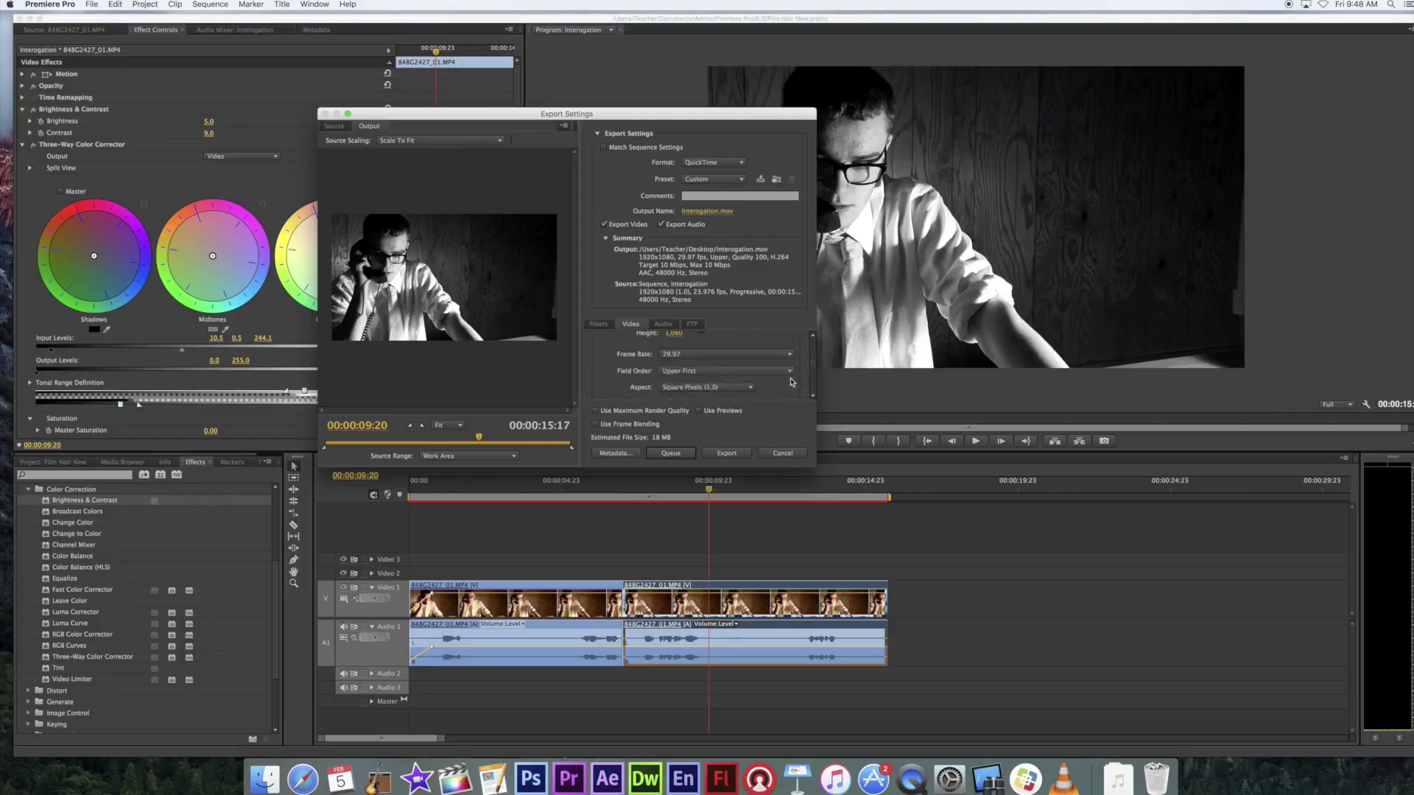
pyautogui.scroll(2, 790, 381)
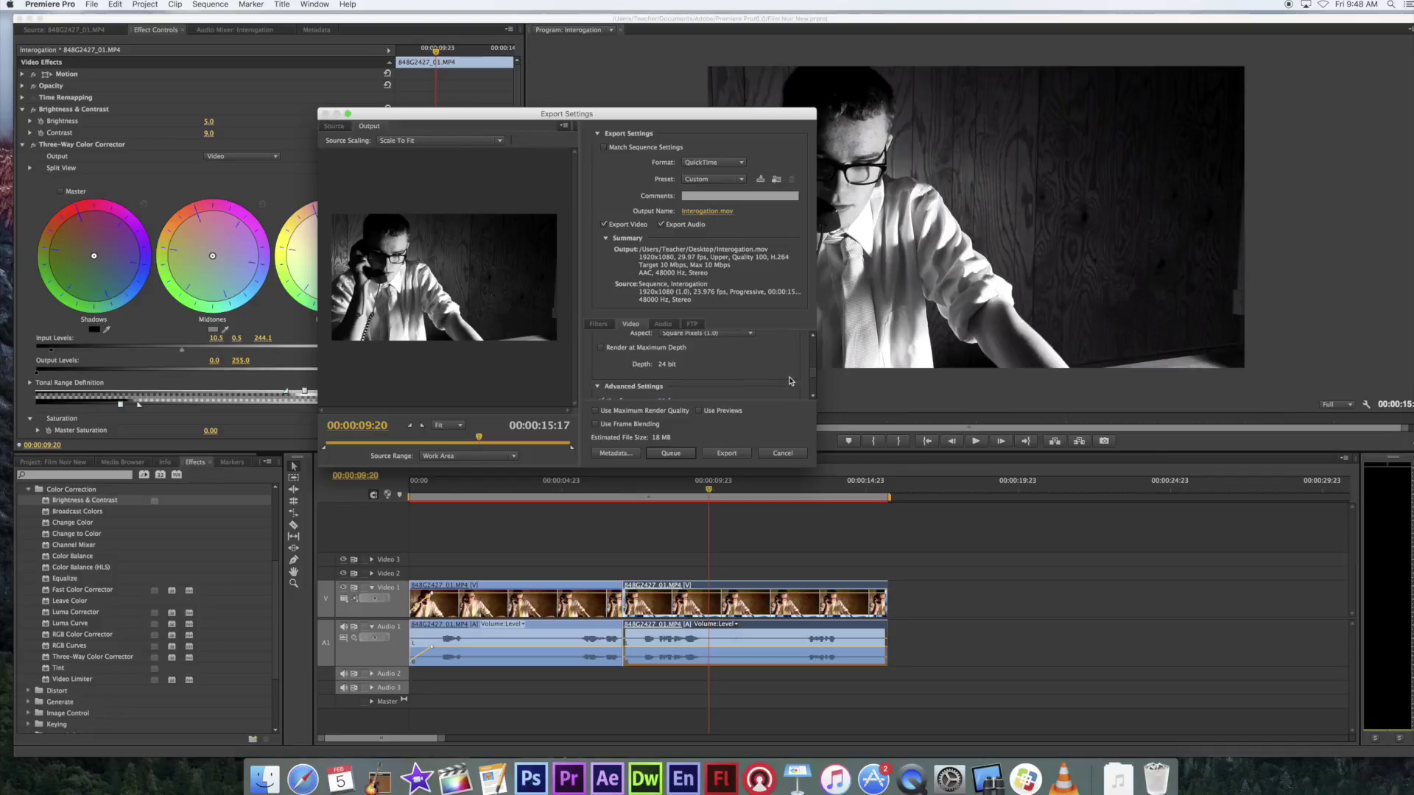
pyautogui.scroll(1, 791, 381)
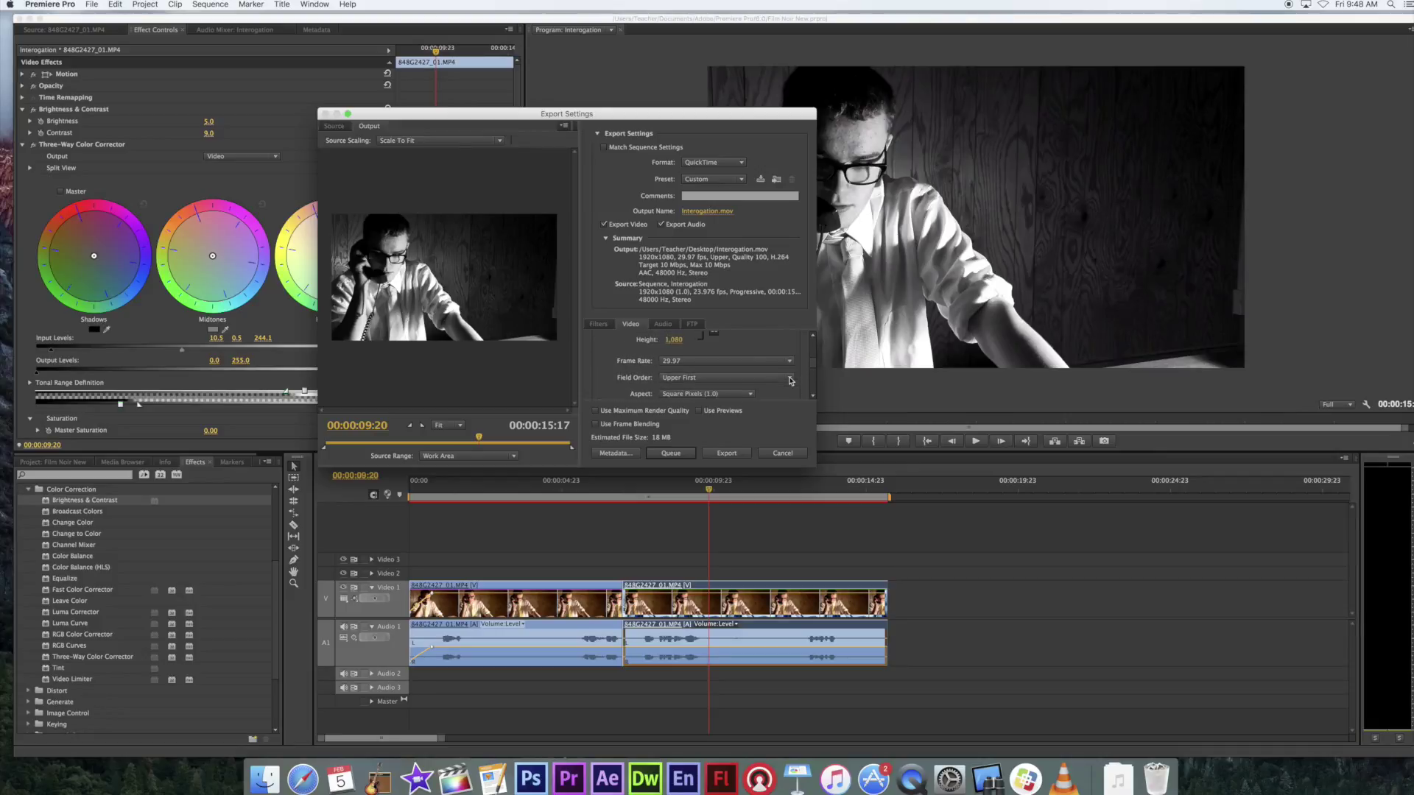
pyautogui.click(786, 361)
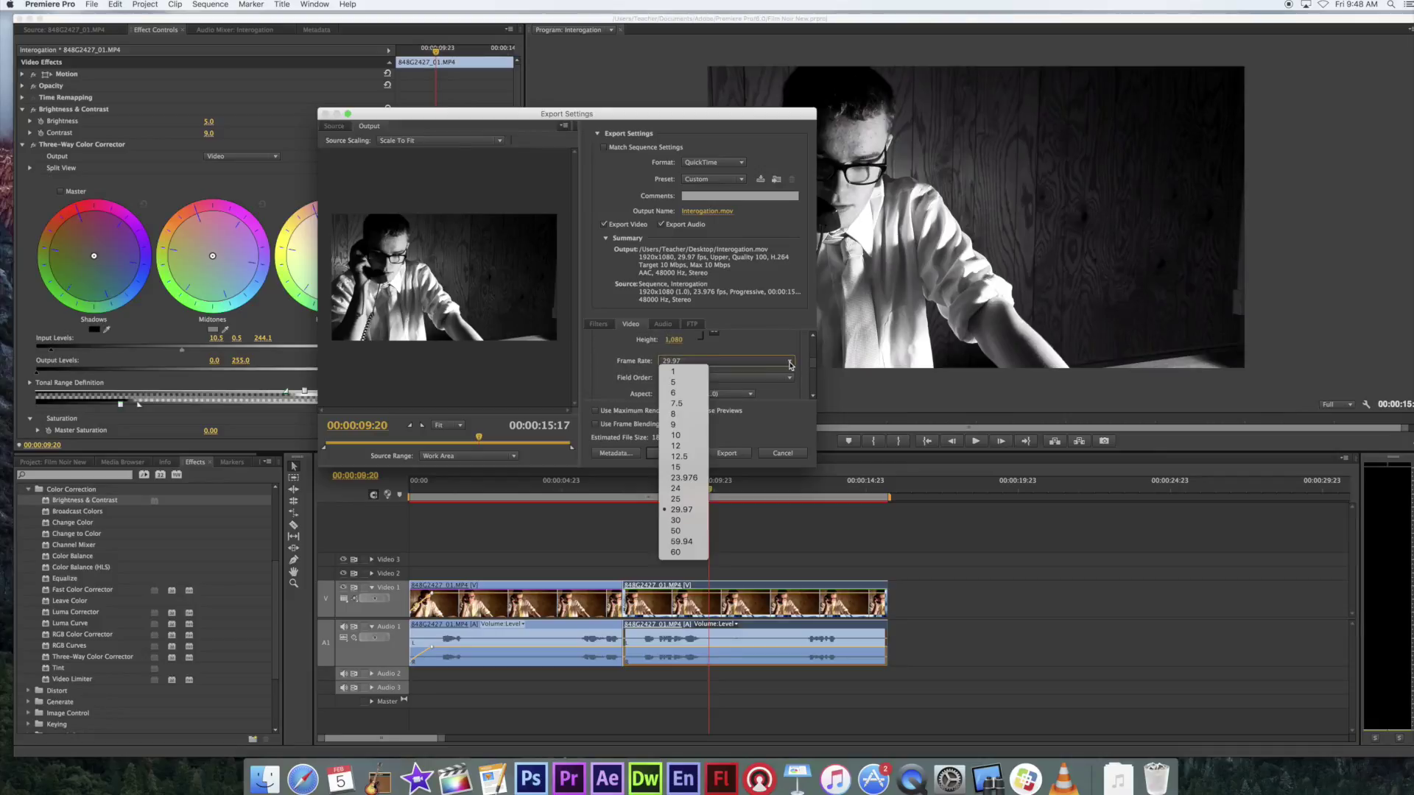
pyautogui.click(690, 478)
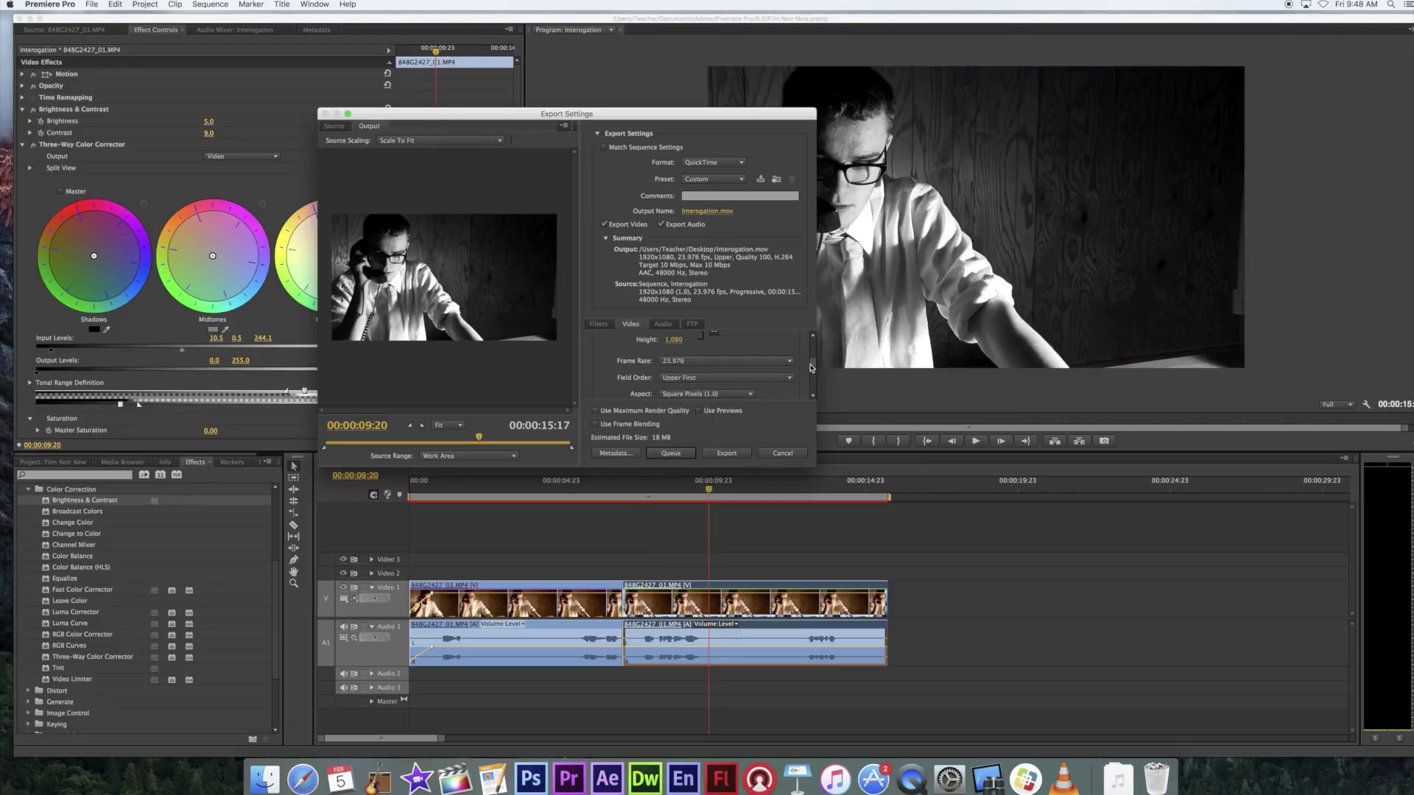
# Enable Render at Maximum Depth and Use Maximum Render Quality, and start exporting the sequence.
pyautogui.scroll(-3, 813, 375)
pyautogui.scroll(-2, 813, 375)
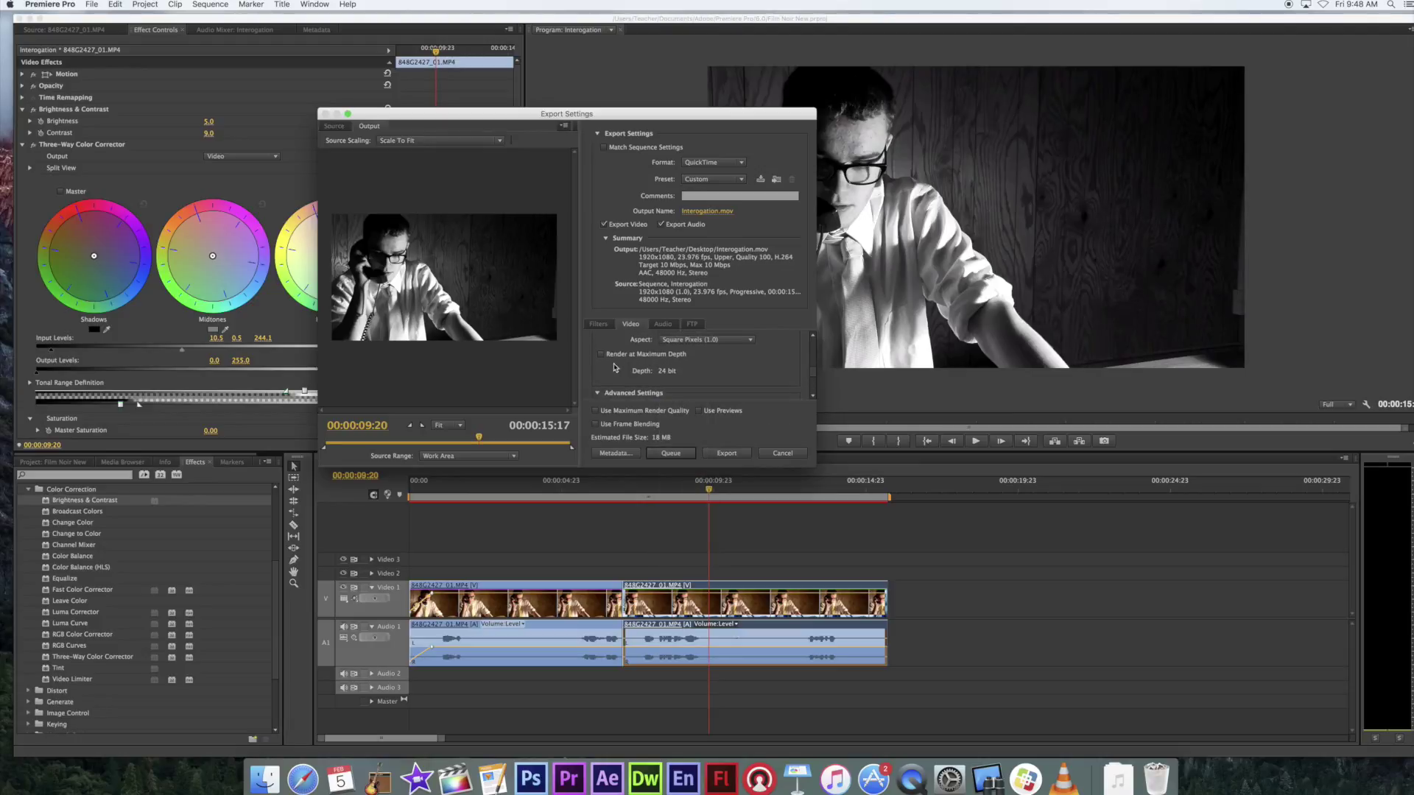
pyautogui.click(601, 354)
pyautogui.scroll(-5, 810, 375)
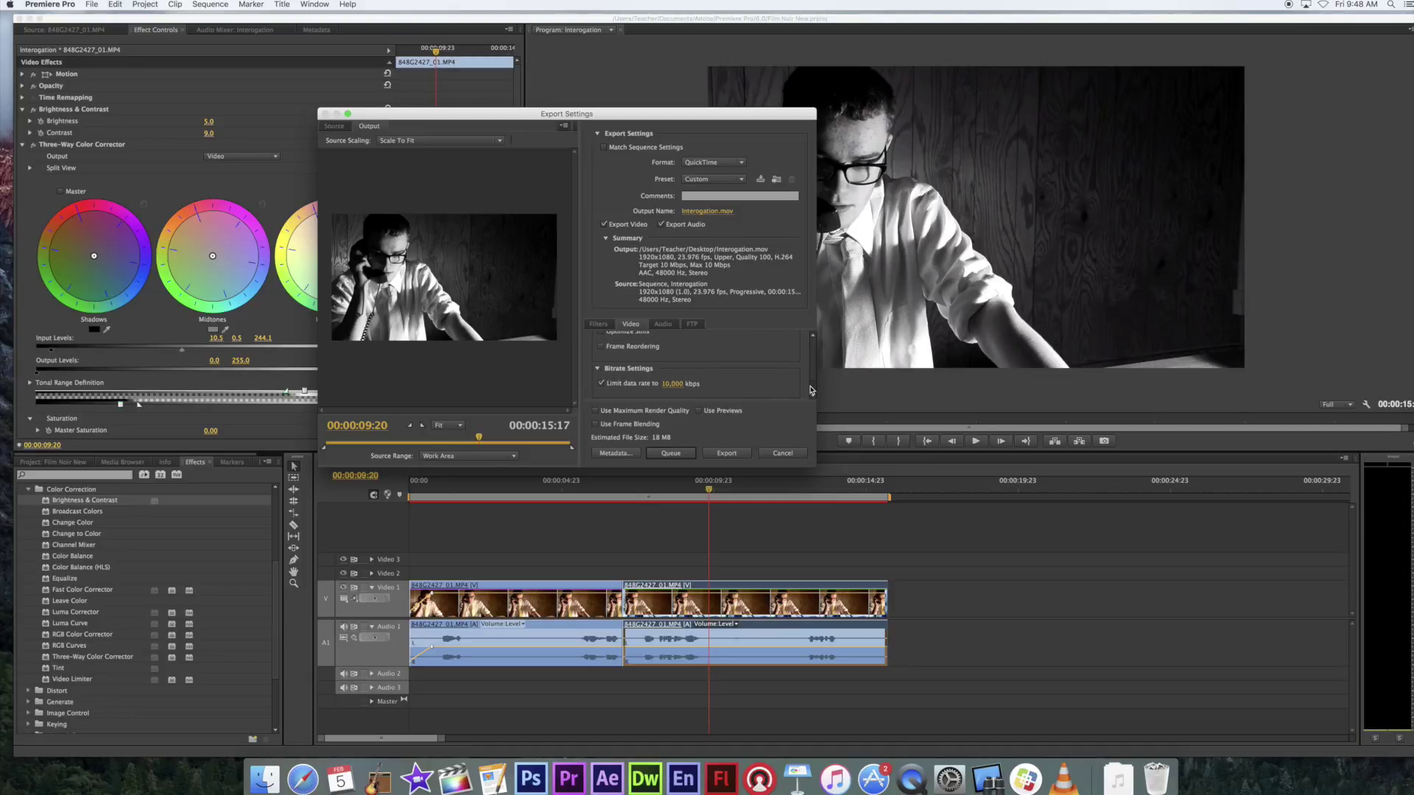
pyautogui.scroll(5, 812, 379)
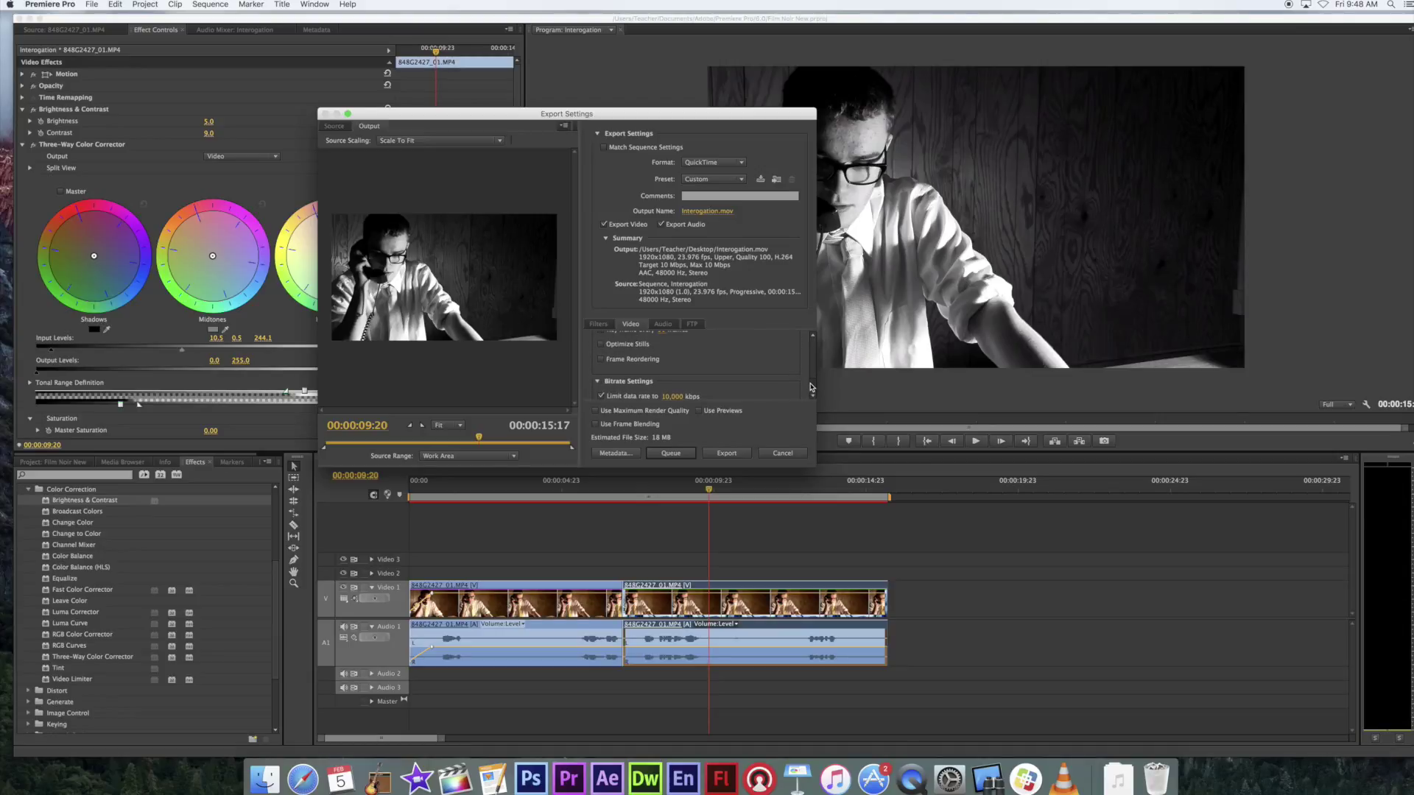
pyautogui.click(608, 411)
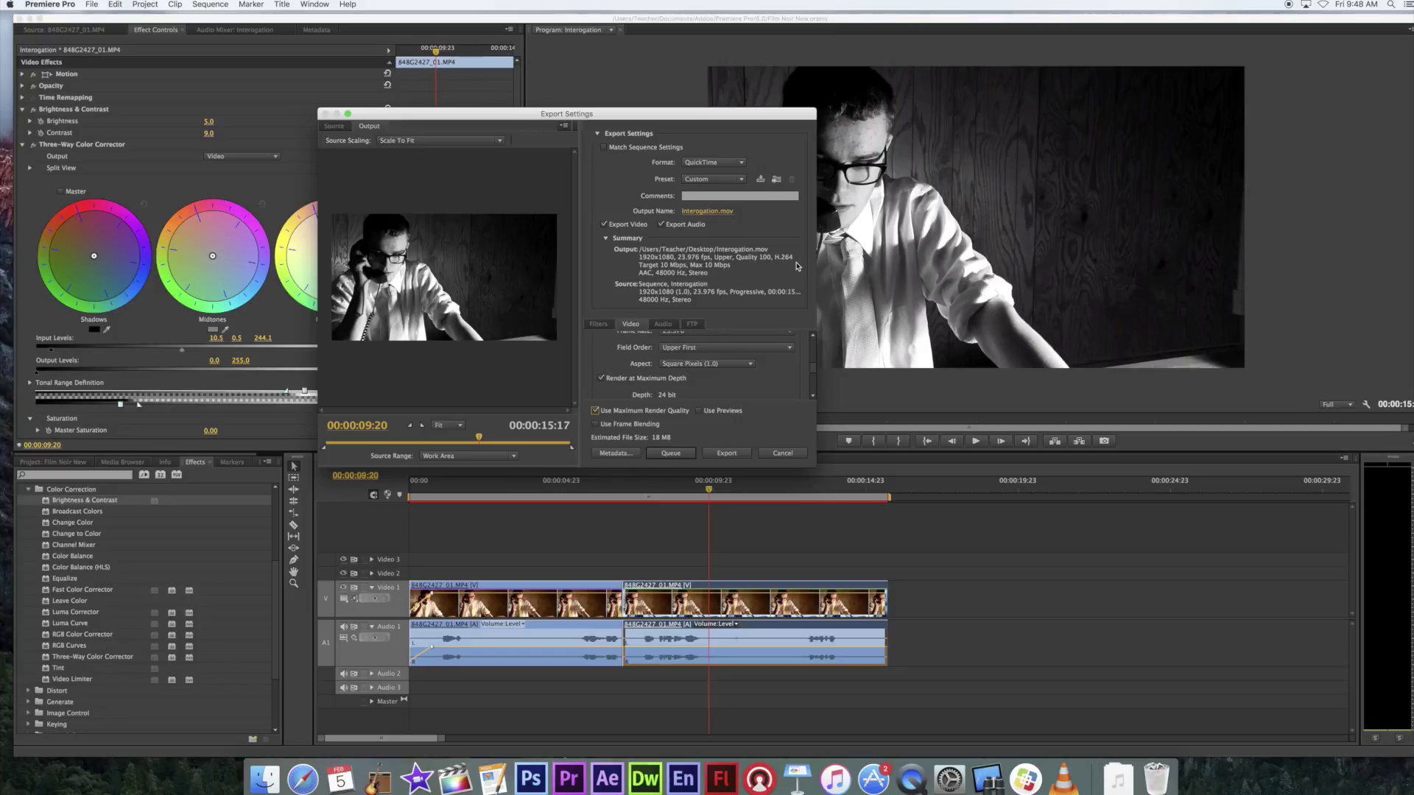
pyautogui.click(735, 454)
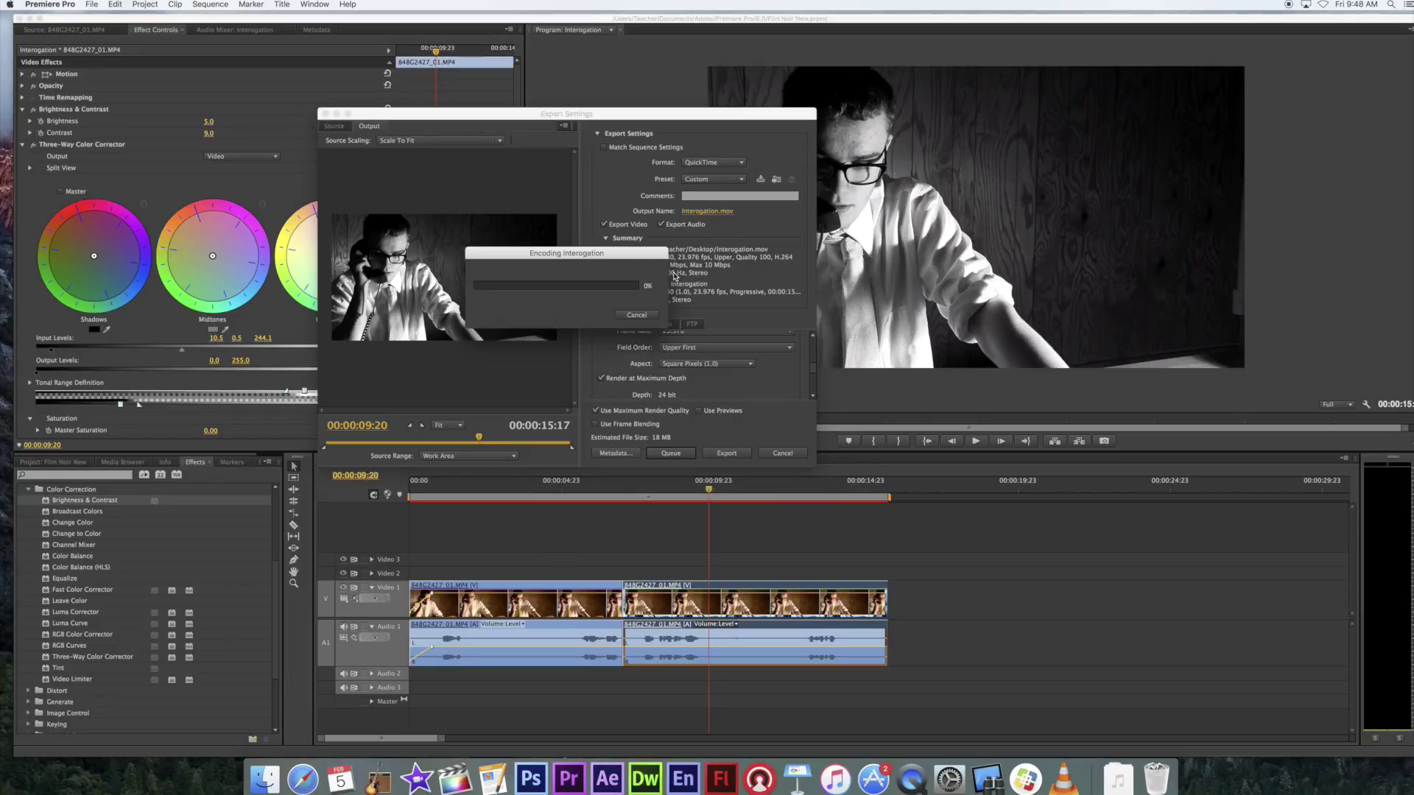